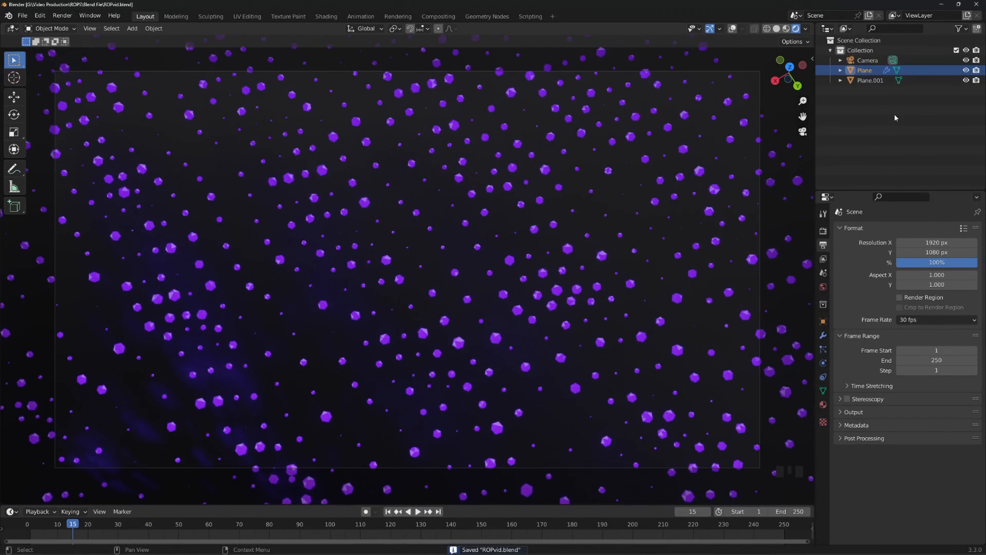
# Delete the selected Plane object that carries the purple particle pattern, keeping the floor plane and camera.
pyautogui.press('Delete')
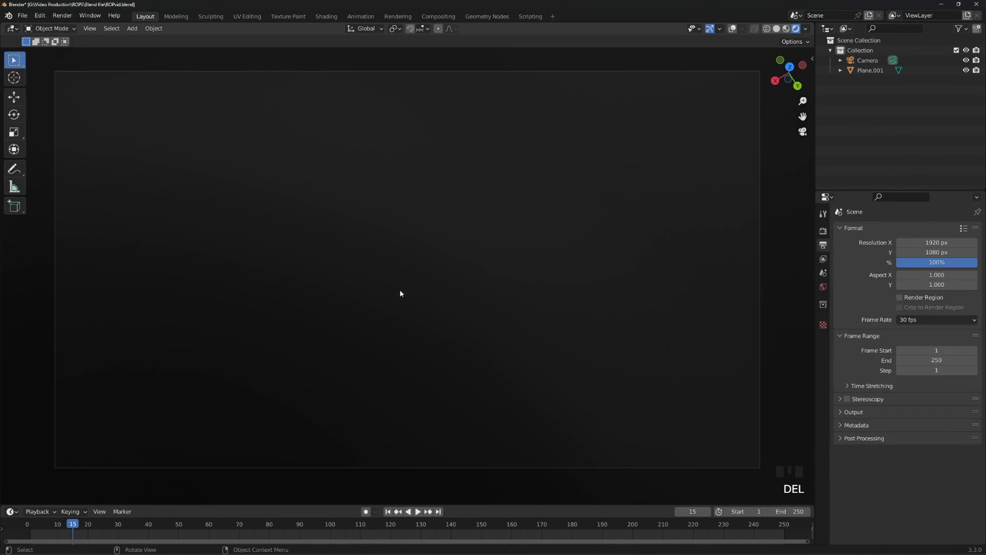
pyautogui.moveTo(401, 293); pyautogui.dragTo(344, 277, button='middle')
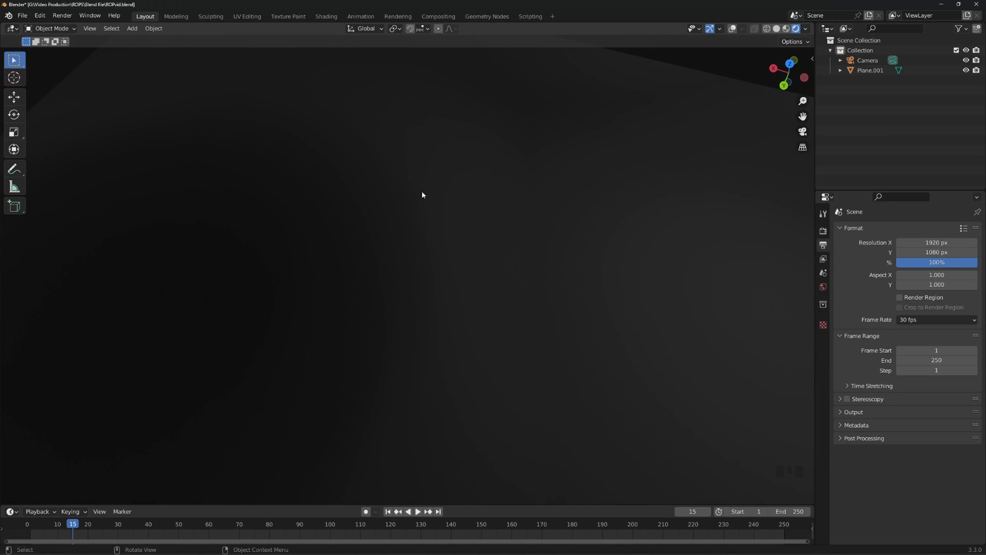
# Examine the floor plane's material nodes, including the Voronoi Texture settings and its link to the Principled BSDF roughness.
pyautogui.click(870, 71)
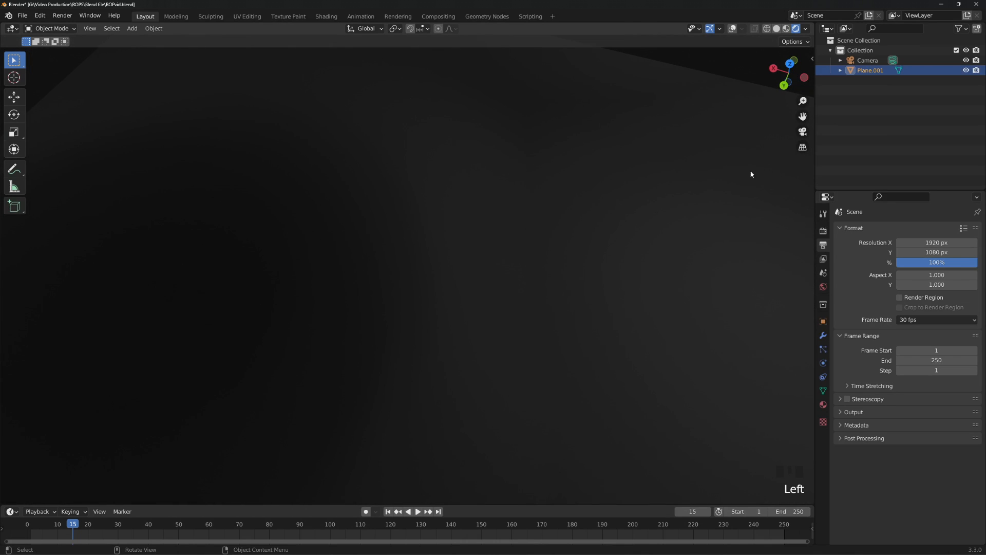
pyautogui.click(327, 16)
pyautogui.scroll(4, 449, 408)
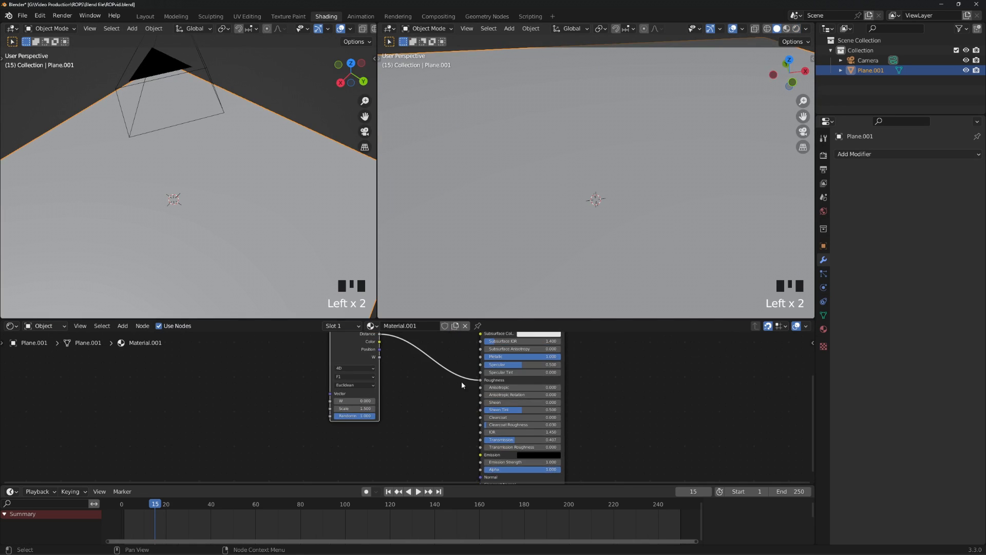
pyautogui.moveTo(461, 385); pyautogui.dragTo(430, 434, button='middle')
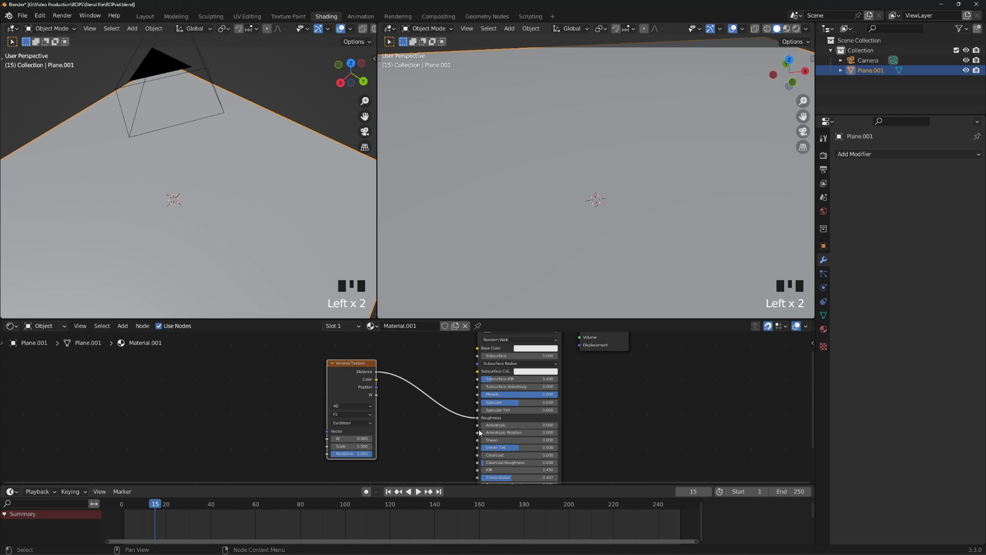
pyautogui.moveTo(439, 453); pyautogui.dragTo(373, 431, button='middle')
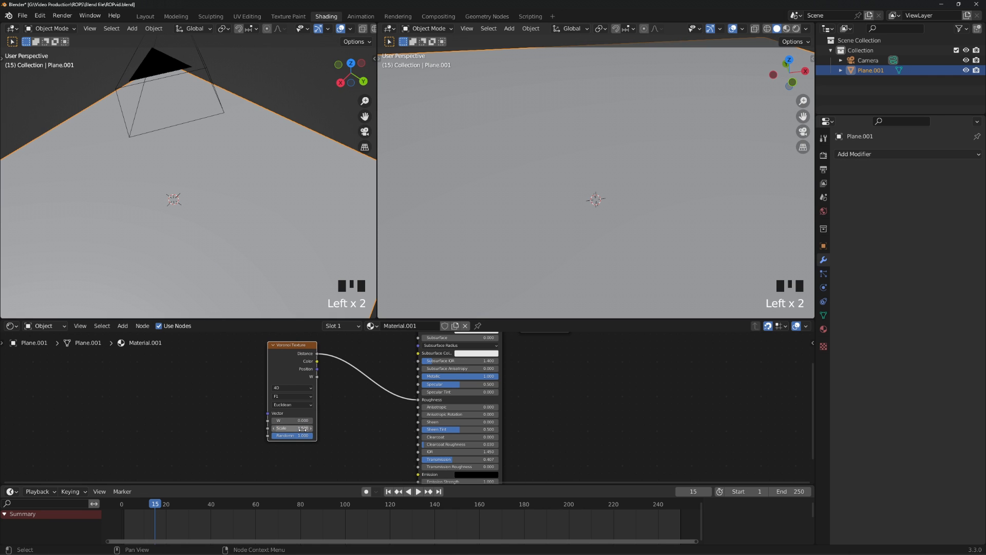
pyautogui.moveTo(373, 431); pyautogui.dragTo(315, 468, button='middle')
pyautogui.moveTo(572, 419); pyautogui.dragTo(525, 459, button='middle')
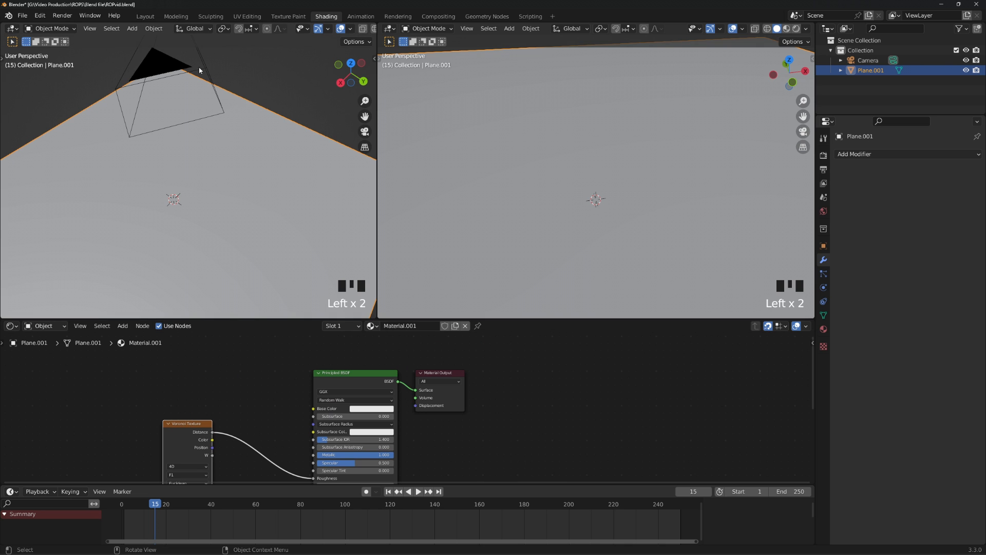
# Examine the world's ColorRamp surface settings and how the floor plane reflects the lighting in the rendered layout view.
pyautogui.click(144, 16)
pyautogui.moveTo(369, 342); pyautogui.dragTo(408, 290, button='middle')
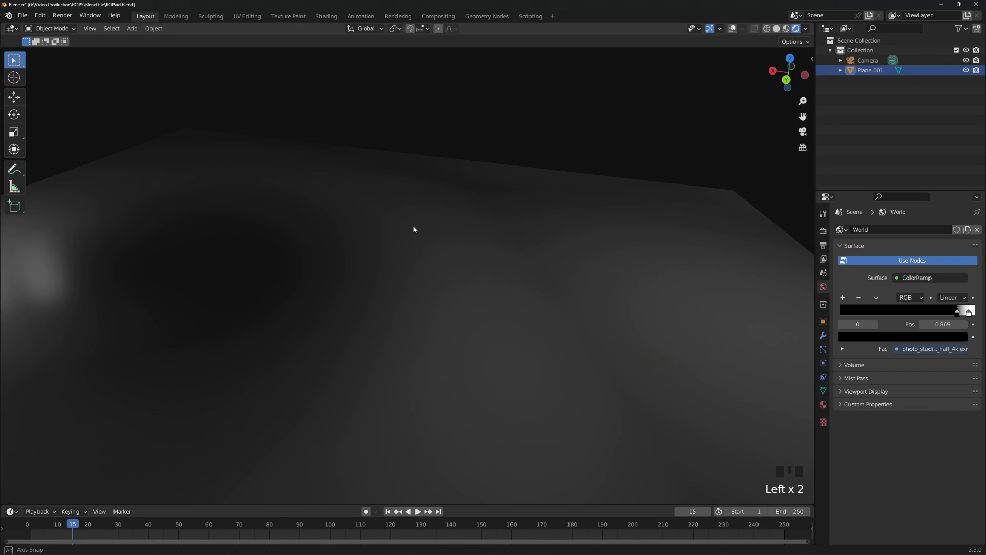
pyautogui.moveTo(414, 229); pyautogui.dragTo(330, 272, button='middle')
pyautogui.scroll(-5, 464, 224)
pyautogui.scroll(1, 447, 233)
pyautogui.scroll(-1, 433, 240)
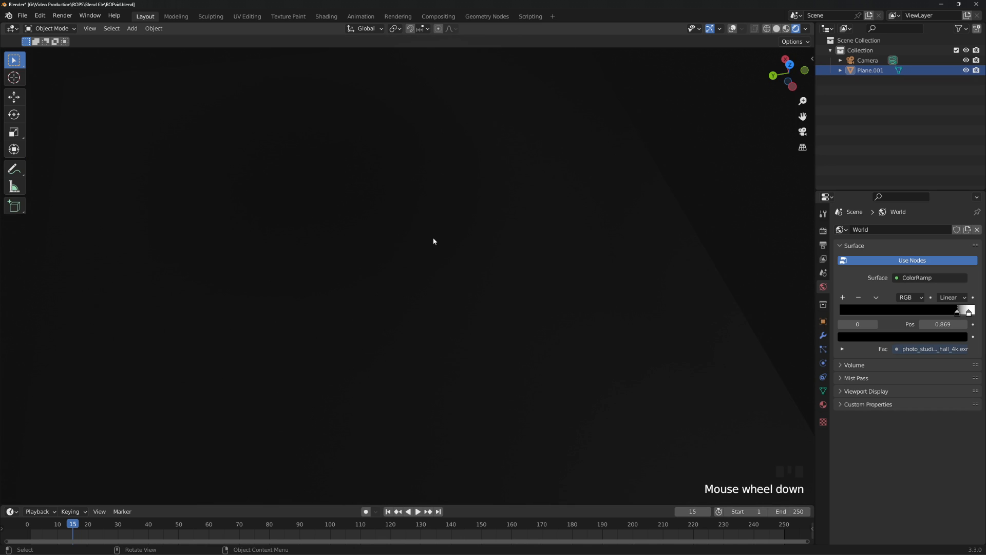
pyautogui.scroll(2, 389, 254)
pyautogui.moveTo(388, 254); pyautogui.dragTo(476, 211, button='middle')
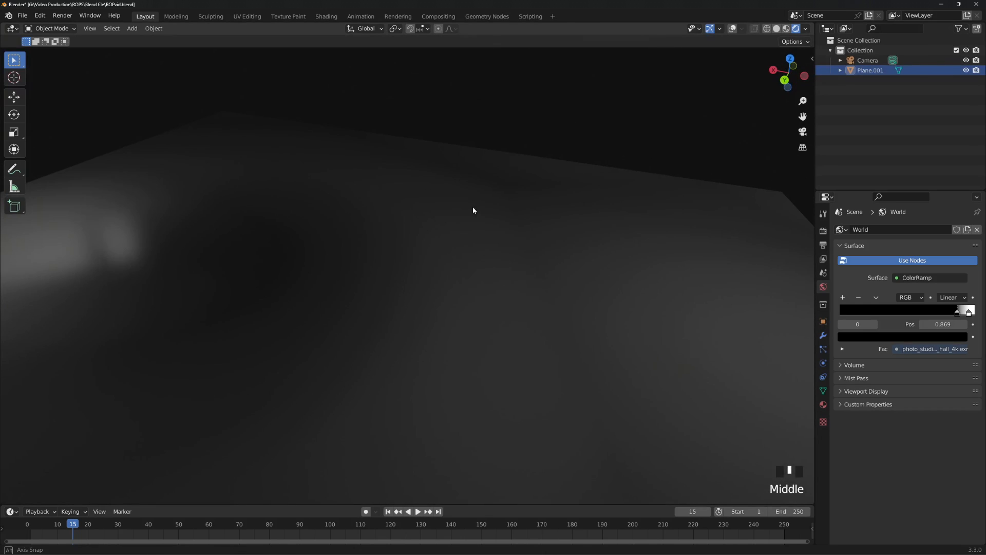
# Add a new mesh plane at the centre of the floor.
pyautogui.click(411, 266)
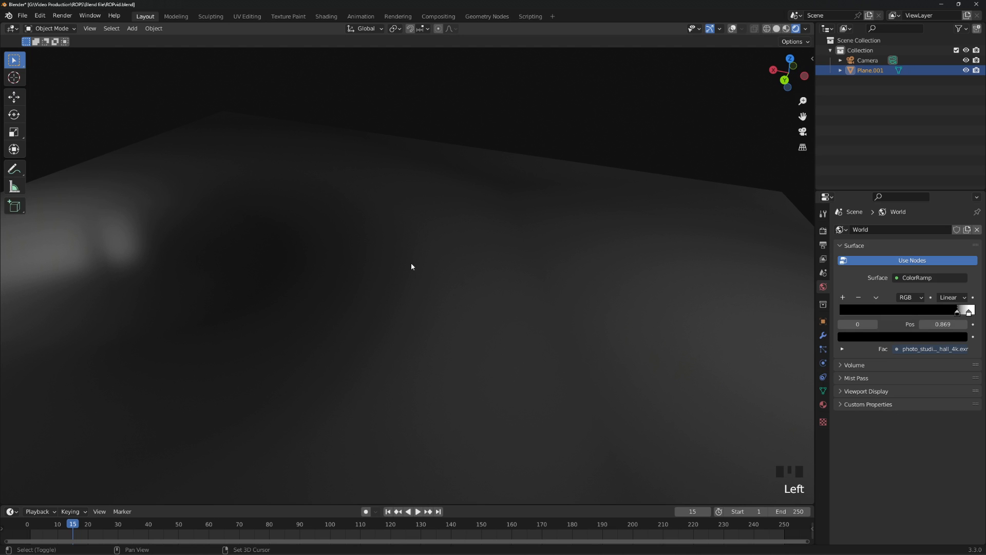
pyautogui.hotkey('shift', 'a')
pyautogui.moveTo(411, 266)
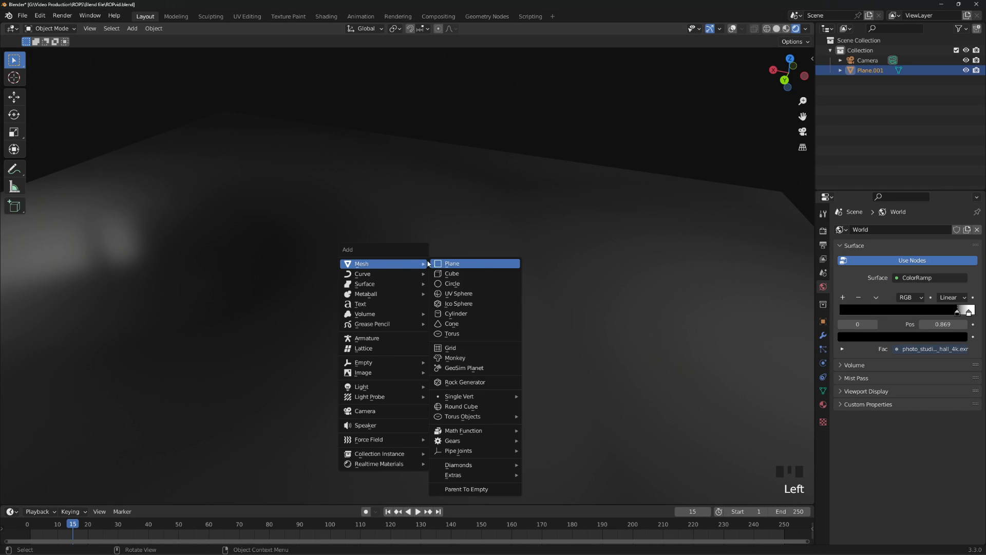
pyautogui.click(469, 264)
pyautogui.scroll(5, 416, 309)
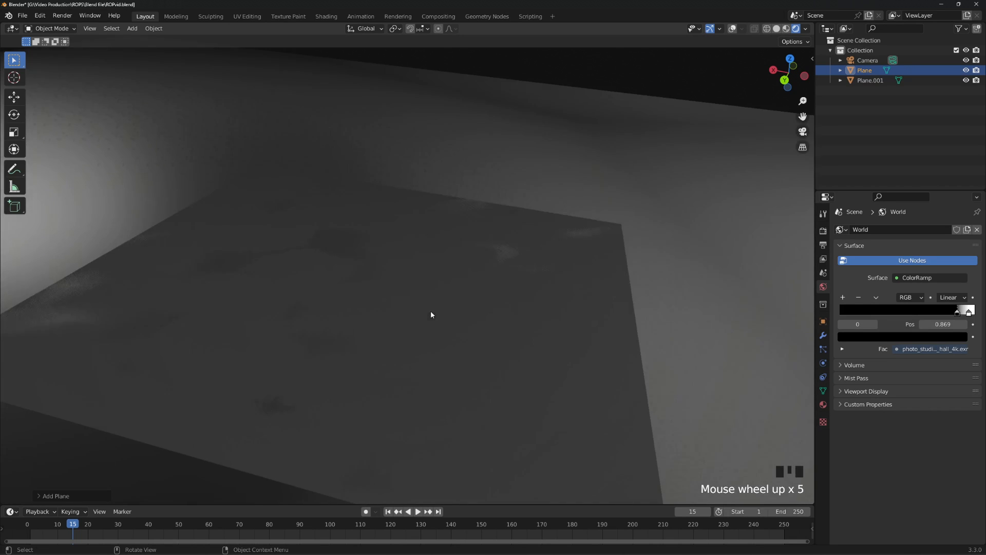
pyautogui.moveTo(431, 310); pyautogui.dragTo(337, 310, button='middle')
pyautogui.scroll(-2, 339, 303)
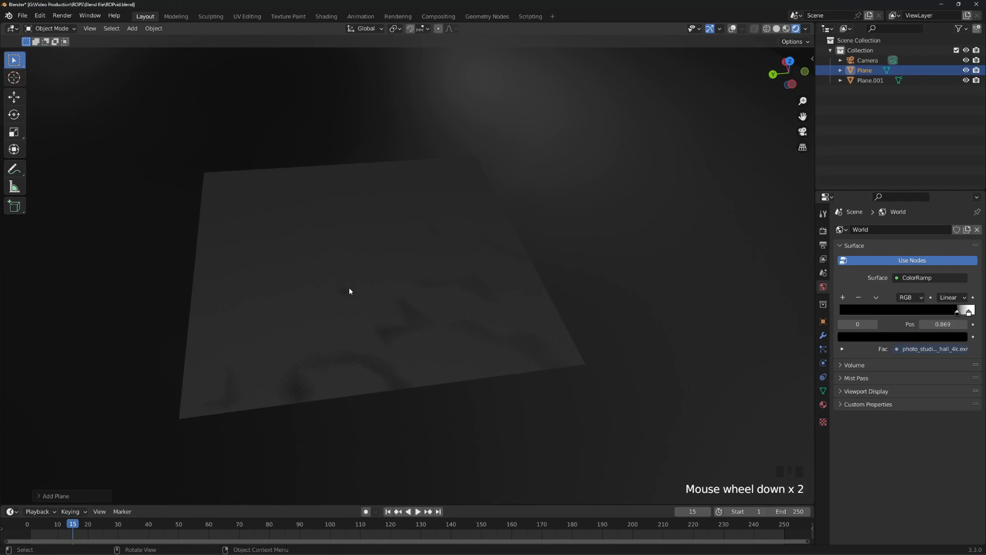
pyautogui.scroll(2, 349, 290)
pyautogui.scroll(-1, 349, 291)
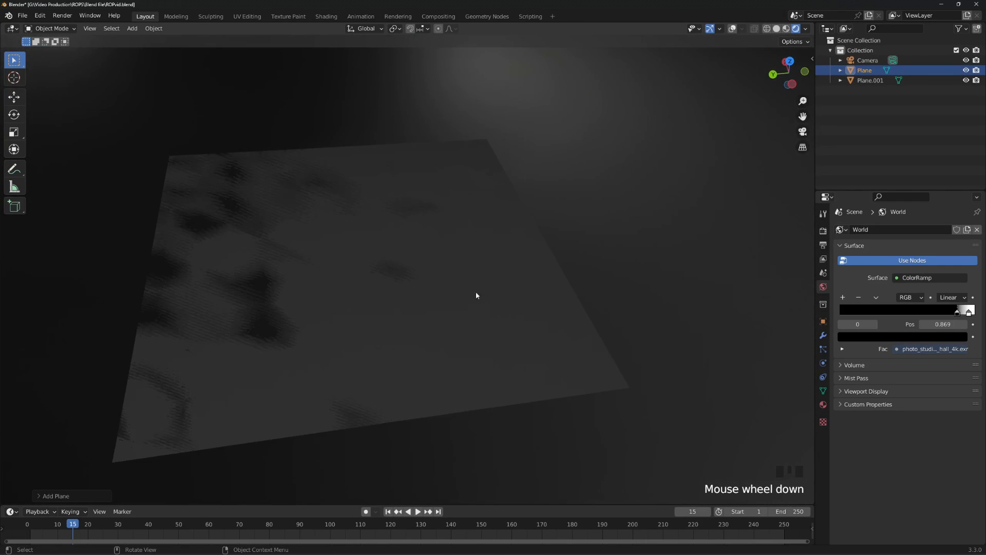
# Raise the new plane above the floor by setting its Z location to 0.18 m.
pyautogui.click(824, 322)
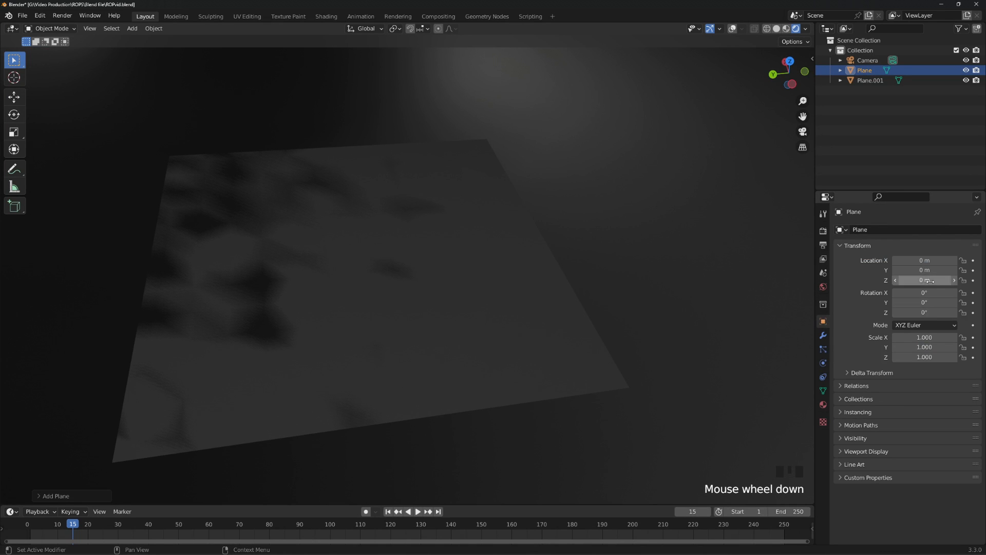
pyautogui.moveTo(931, 281); pyautogui.dragTo(955, 280)
pyautogui.moveTo(361, 280); pyautogui.dragTo(333, 268, button='middle')
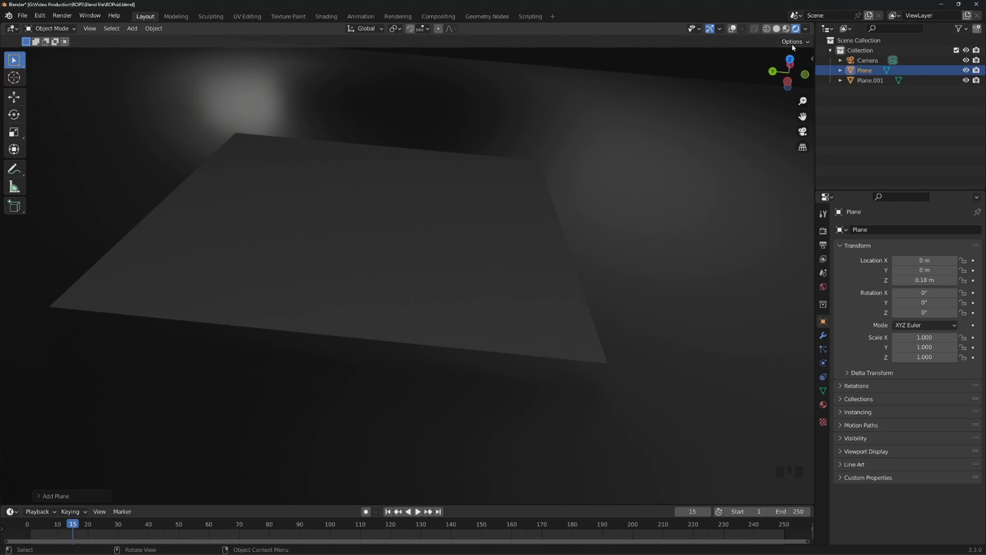
# Create a new geometry node tree on the new plane.
pyautogui.click(488, 17)
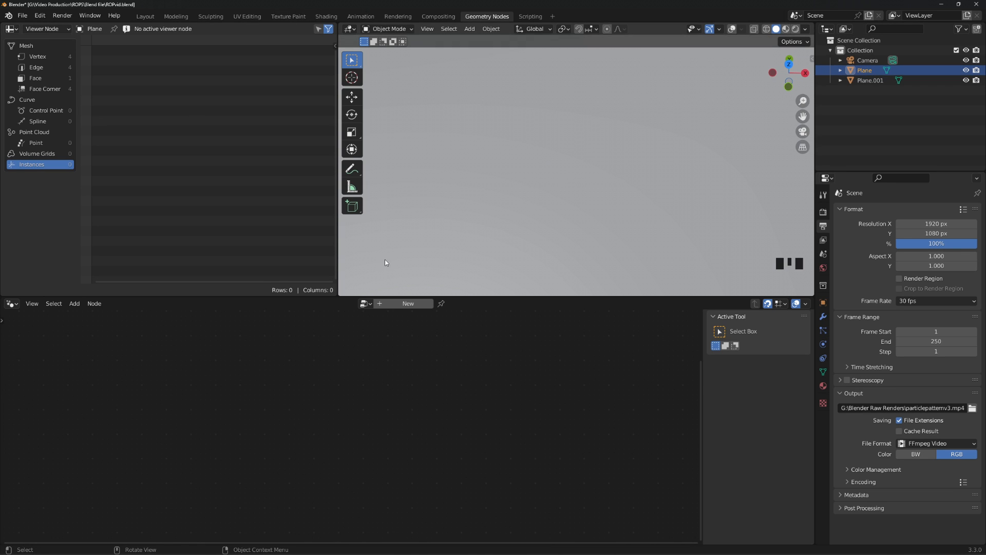
pyautogui.click(408, 303)
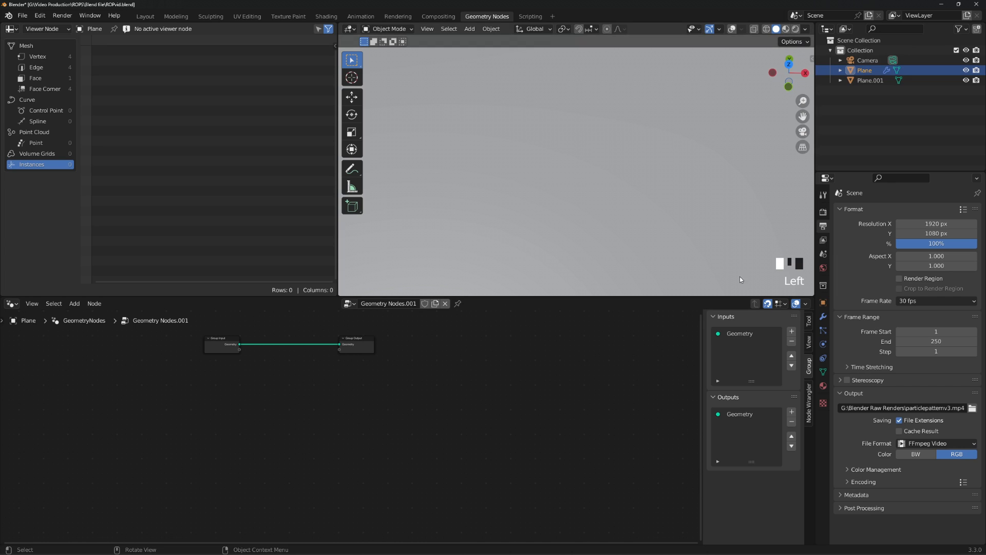
pyautogui.moveTo(434, 357)
pyautogui.mouseDown(button='middle')
pyautogui.moveTo(459, 371)
pyautogui.moveTo(602, 393)
pyautogui.mouseUp(button='middle')
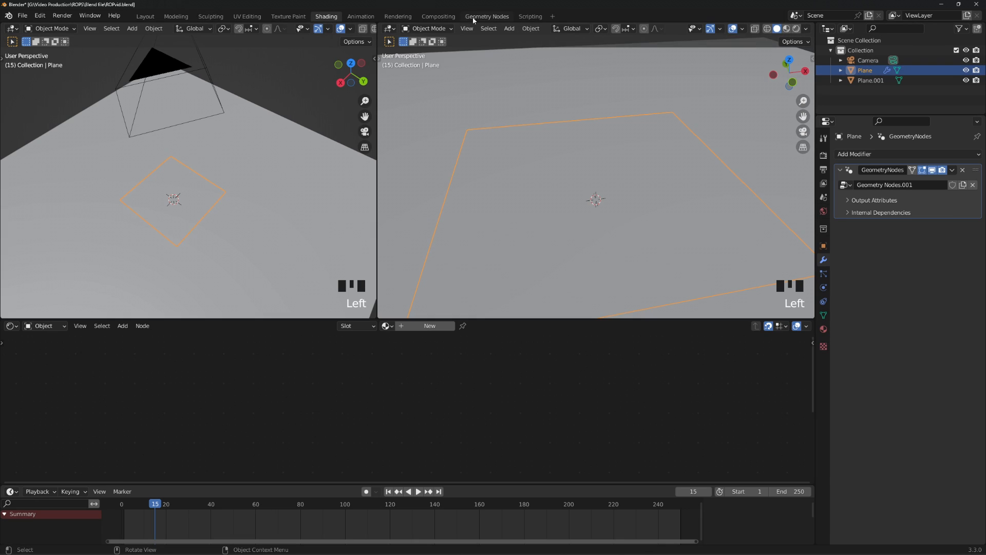
pyautogui.click(473, 17)
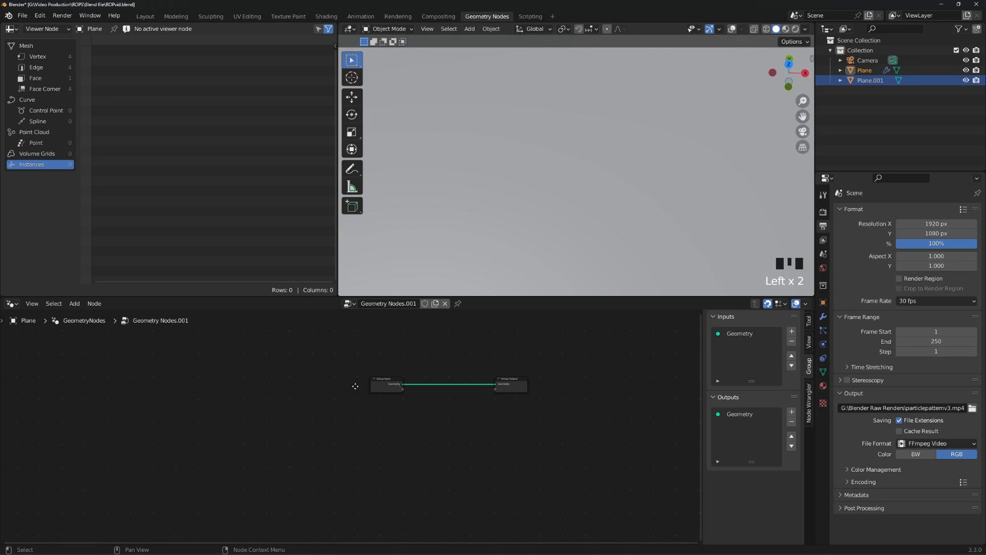
# Delete the Group Input node from the plane's node tree and hide the node editor's sidebar.
pyautogui.moveTo(355, 386); pyautogui.dragTo(282, 374, button='middle')
pyautogui.scroll(5, 287, 379)
pyautogui.moveTo(230, 324); pyautogui.dragTo(360, 388)
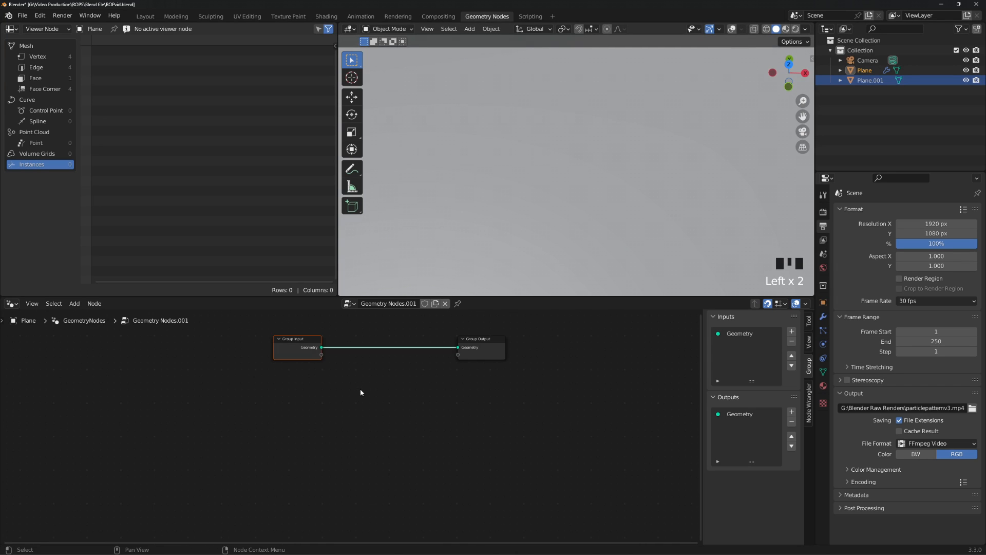
pyautogui.press('Delete')
pyautogui.moveTo(361, 392); pyautogui.dragTo(476, 476, button='middle')
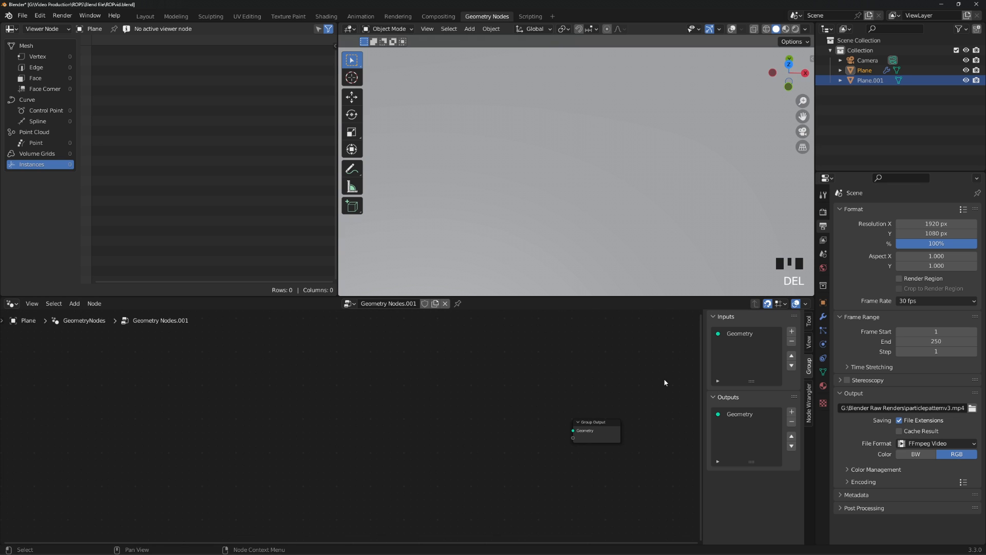
pyautogui.press('n')
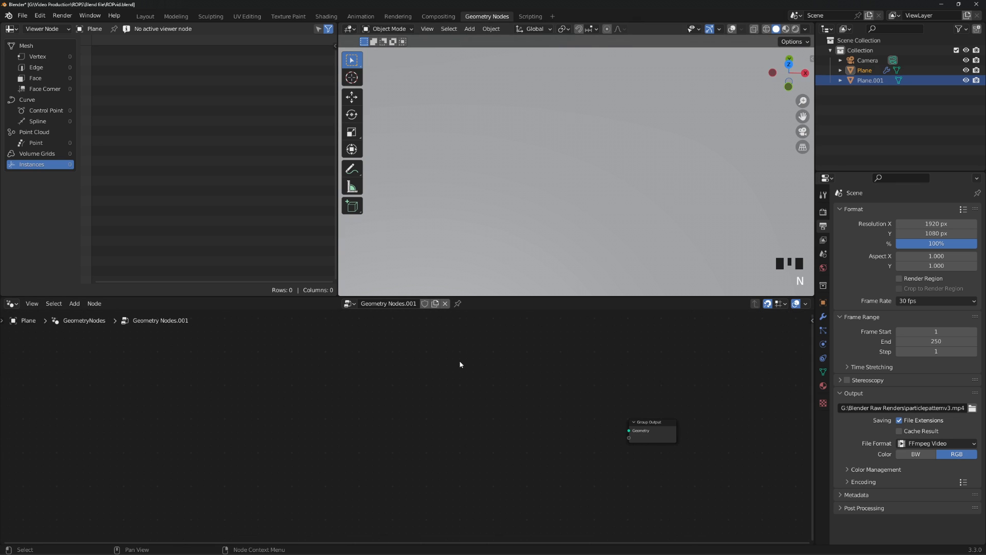
# Add a Grid mesh primitive node to the node tree, well before the Group Output node.
pyautogui.moveTo(271, 368); pyautogui.dragTo(333, 368, button='middle')
pyautogui.hotkey('shift', 'a')
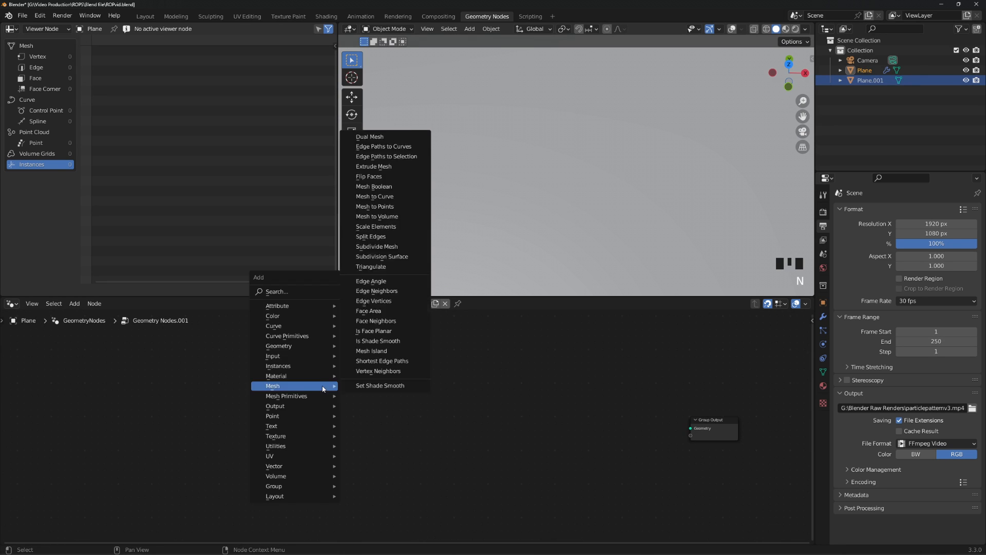
pyautogui.click(276, 291)
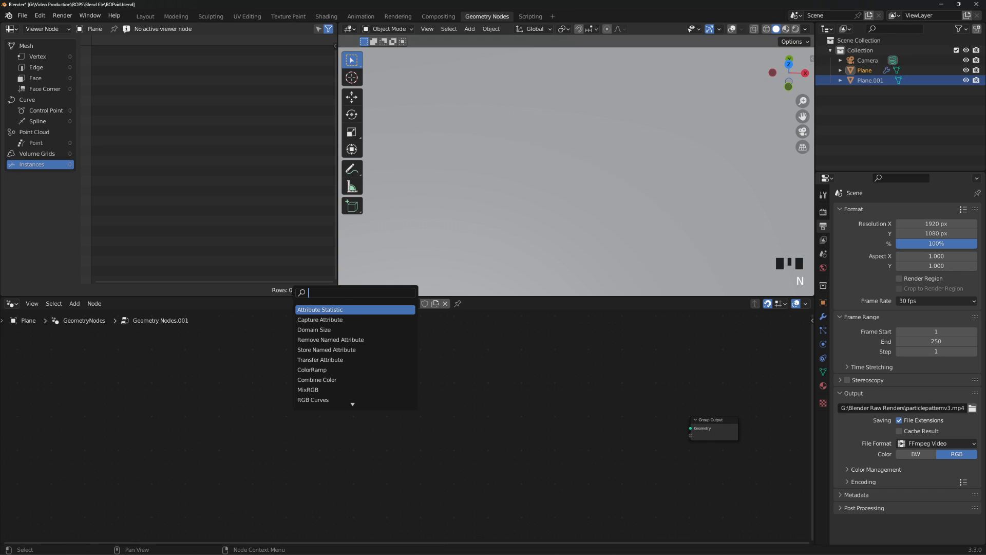
pyautogui.write('grid')
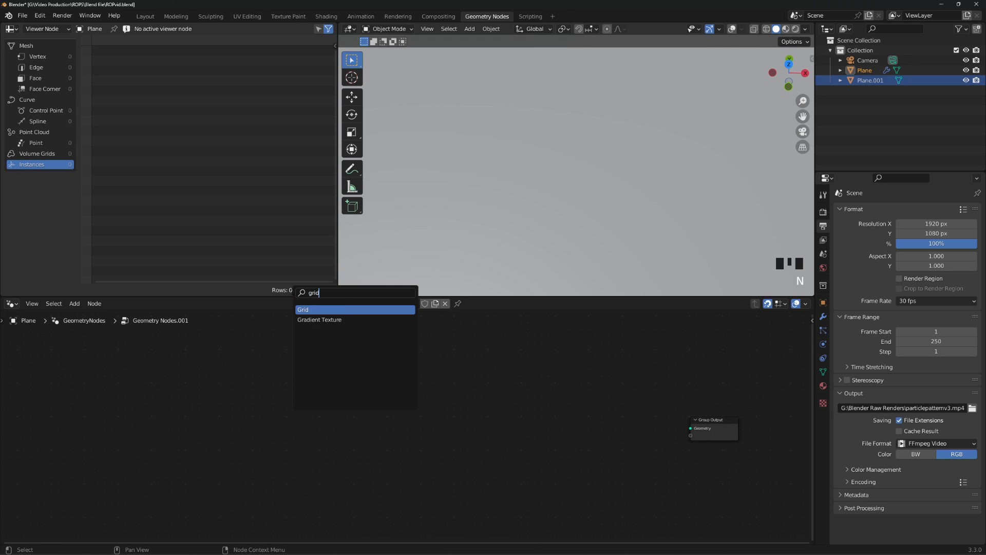
pyautogui.press('Return')
pyautogui.click(330, 392)
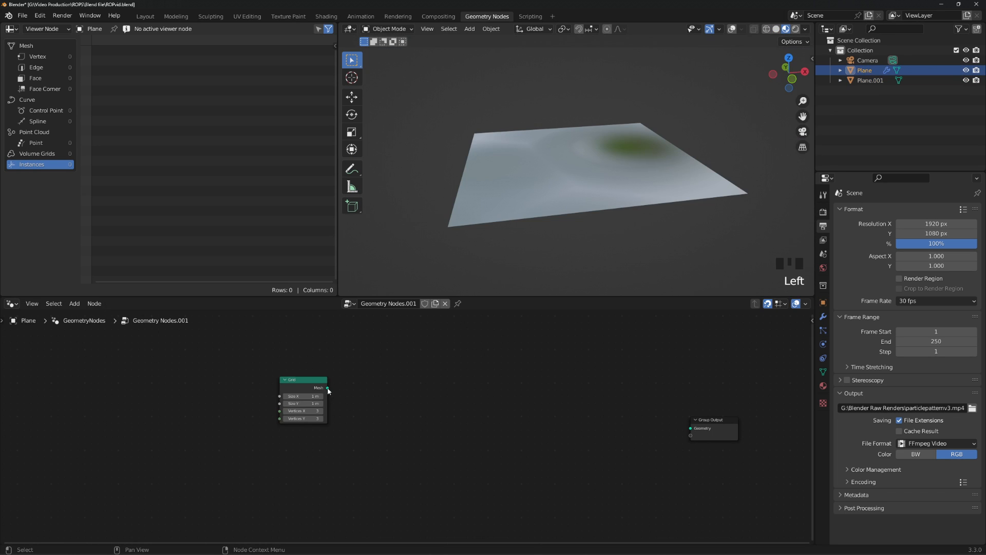
# Connect the Grid node's Mesh output to the Group Output's Geometry input.
pyautogui.moveTo(328, 387); pyautogui.dragTo(690, 428)
pyautogui.scroll(5, 599, 159)
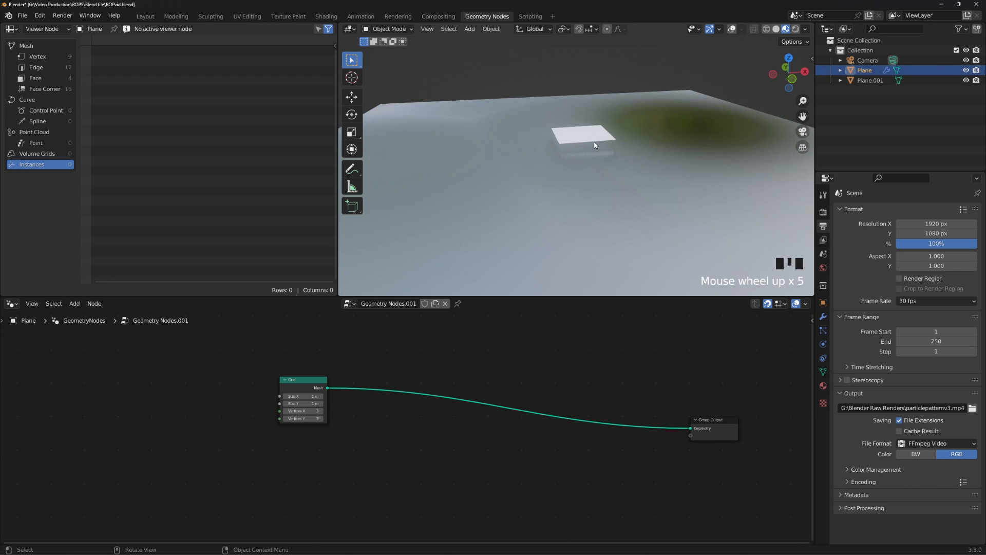
pyautogui.keyDown('shift'); pyautogui.moveTo(595, 143); pyautogui.dragTo(582, 210, button='middle'); pyautogui.keyUp('shift')
pyautogui.scroll(5, 557, 239)
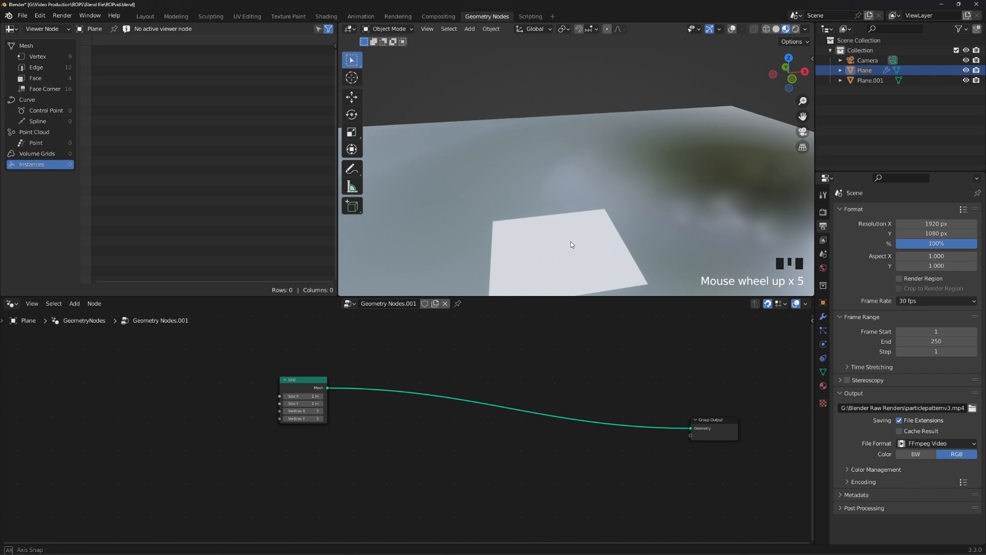
pyautogui.keyDown('shift'); pyautogui.moveTo(542, 263); pyautogui.dragTo(582, 201, button='middle'); pyautogui.keyUp('shift')
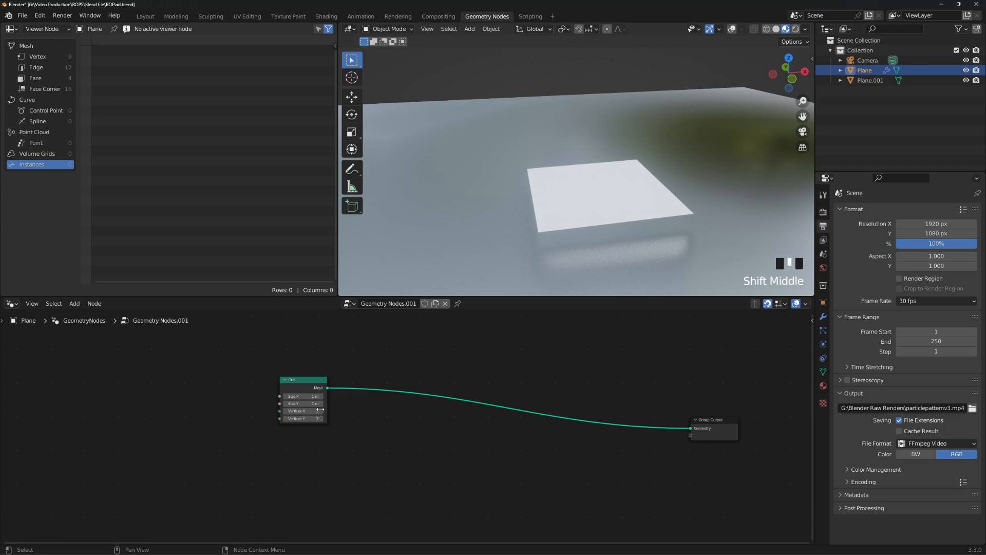
# Set the Grid node's Size X and Size Y to 5 m.
pyautogui.moveTo(313, 396); pyautogui.dragTo(313, 404)
pyautogui.press('Return')
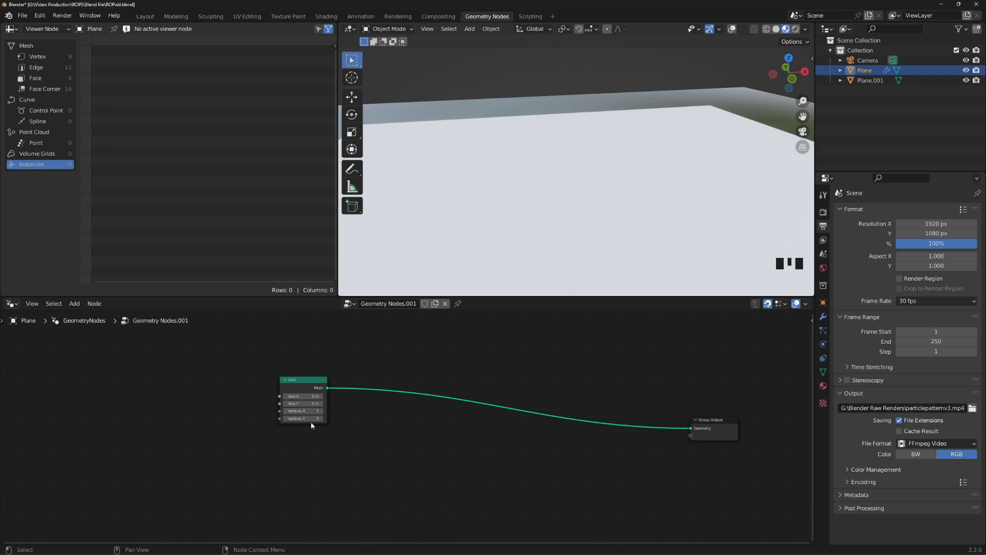
pyautogui.scroll(-5, 547, 238)
# Set the grid's Vertices X and Vertices Y to 50 and show the viewport in wireframe shading.
pyautogui.moveTo(313, 411); pyautogui.dragTo(308, 419)
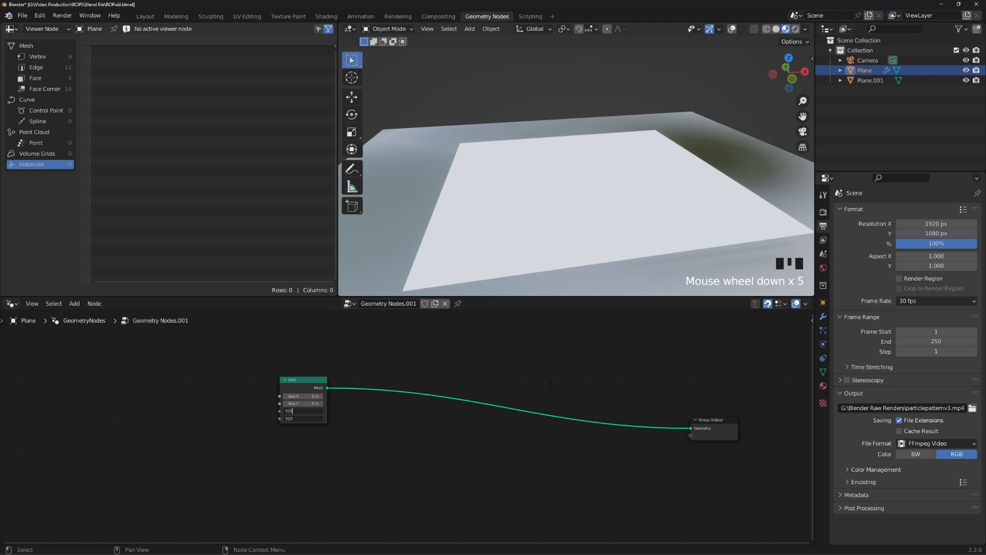
pyautogui.write('50')
pyautogui.press('Return')
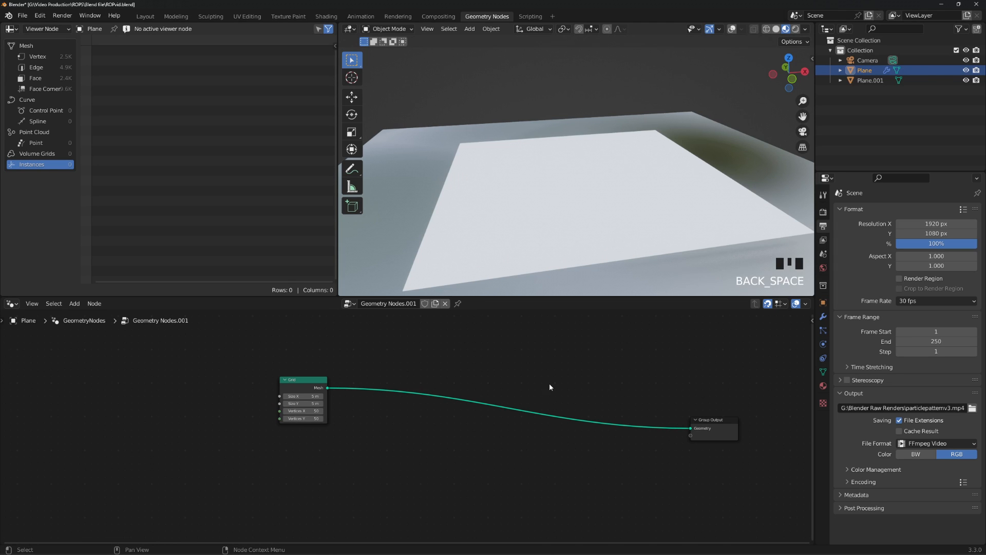
pyautogui.click(769, 31)
pyautogui.moveTo(560, 218); pyautogui.dragTo(535, 209, button='middle')
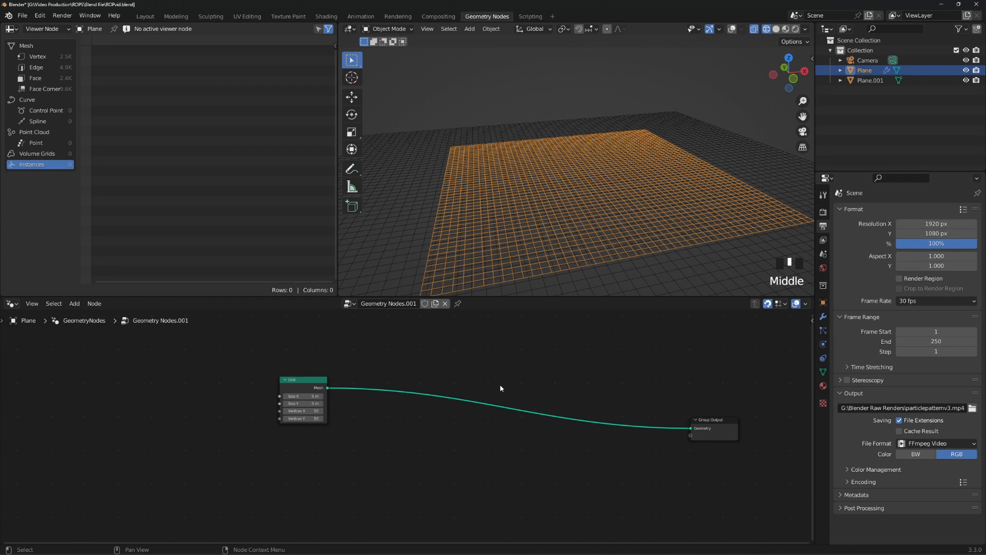
# Insert an Instance on Points node into the link between Grid and Group Output, and align the Grid node with it.
pyautogui.moveTo(302, 383); pyautogui.dragTo(120, 390)
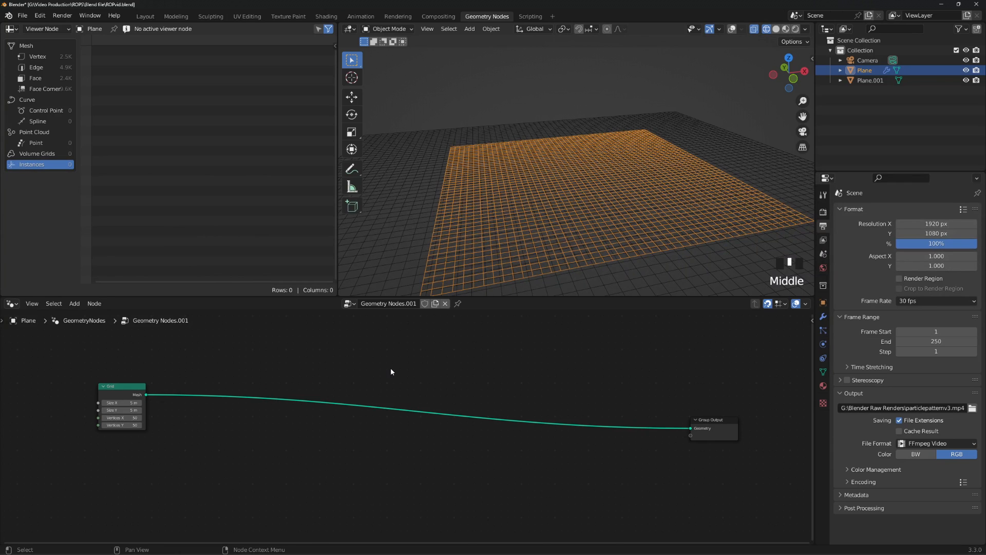
pyautogui.hotkey('shift', 'a')
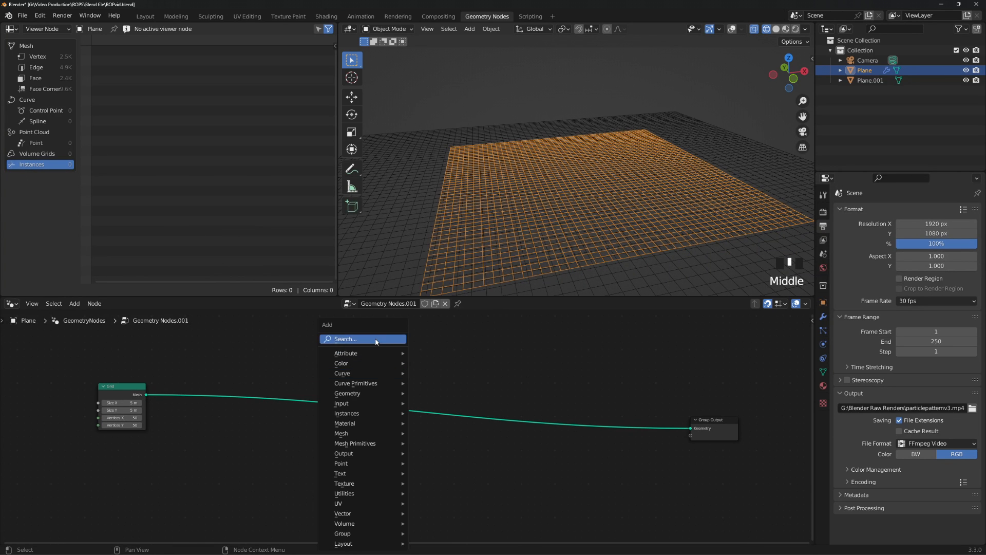
pyautogui.click(376, 340)
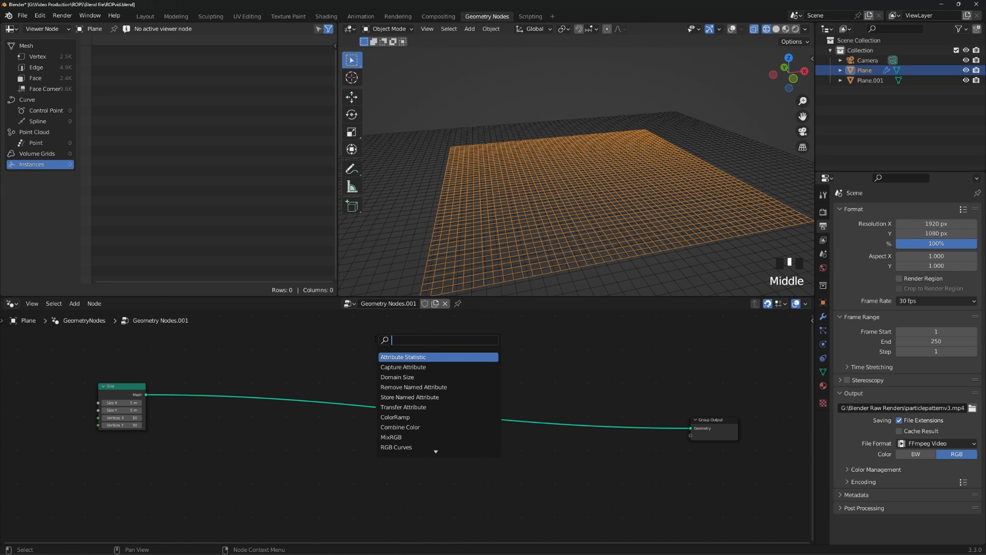
pyautogui.write('instance')
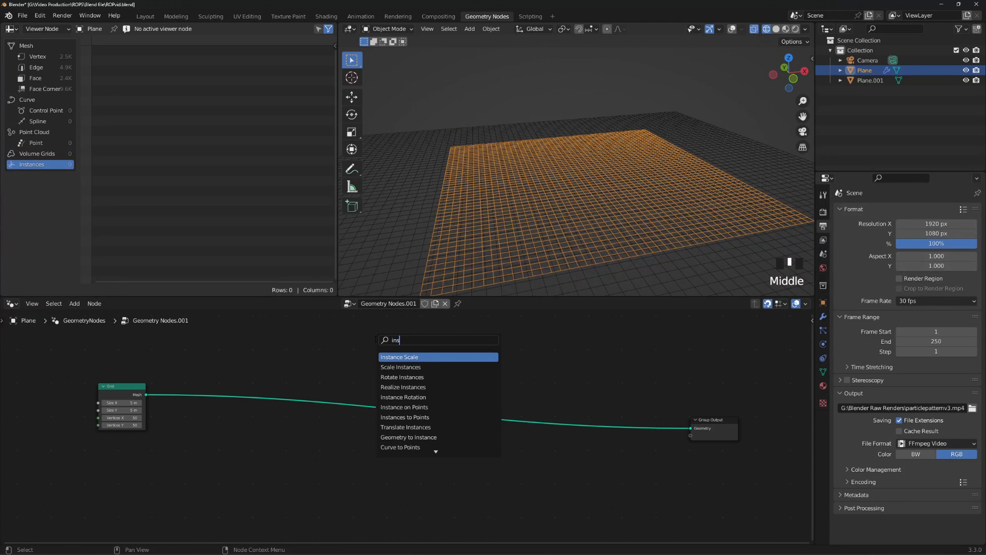
pyautogui.click(429, 407)
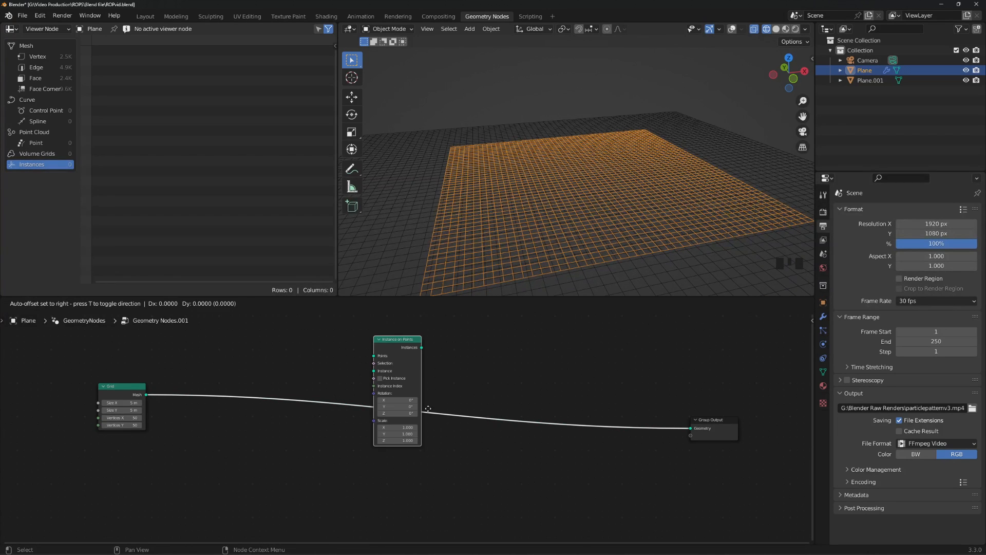
pyautogui.click(308, 432)
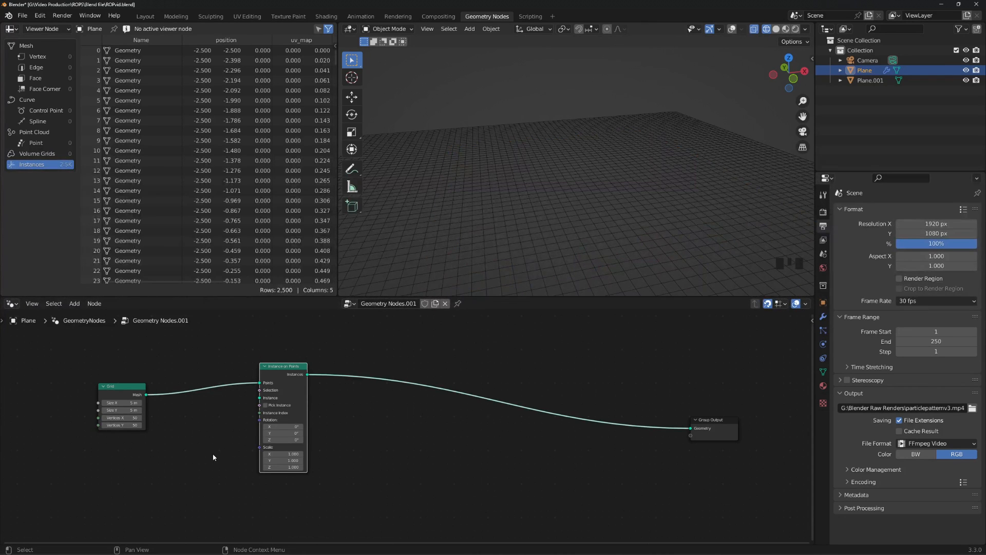
pyautogui.moveTo(213, 458); pyautogui.dragTo(313, 507, button='middle')
pyautogui.scroll(-2, 546, 232)
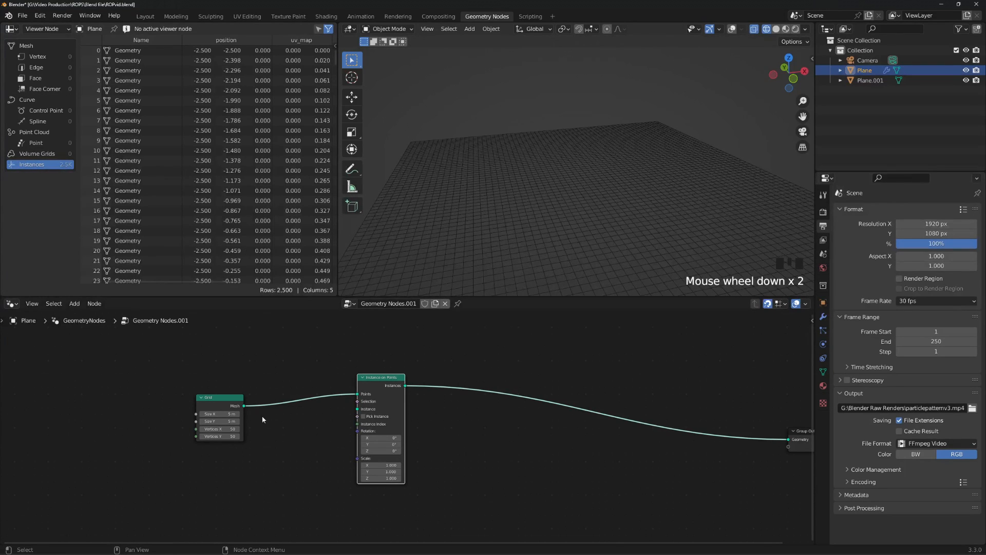
pyautogui.moveTo(231, 403); pyautogui.dragTo(244, 383)
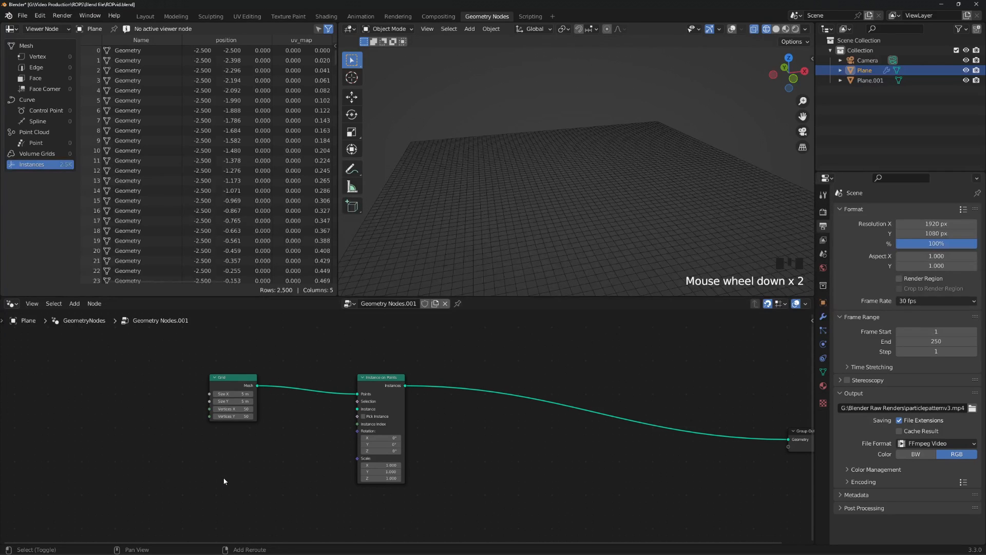
# Add an Ico Sphere mesh primitive node directly below the Grid node.
pyautogui.hotkey('shift', 'a')
pyautogui.hotkey('shift', 'a')
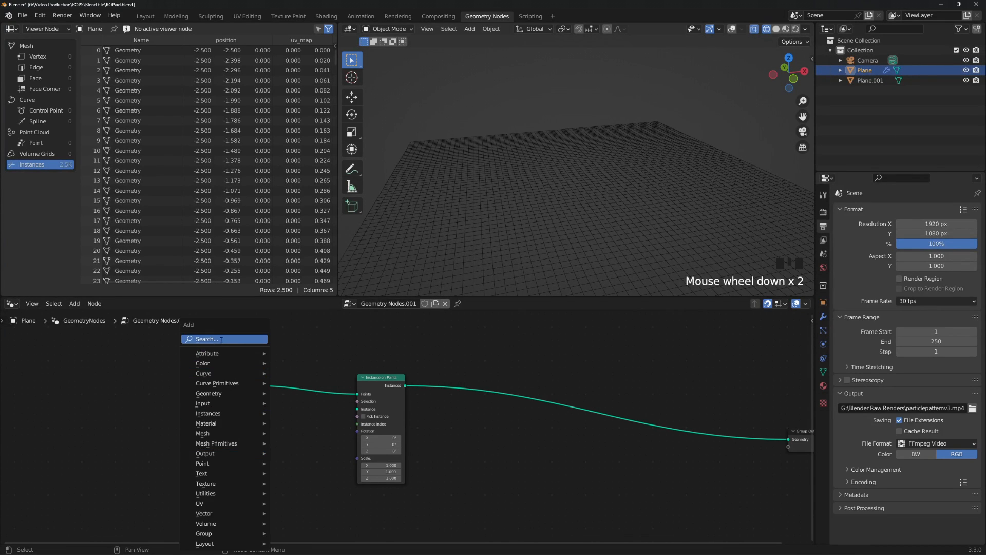
pyautogui.click(207, 339)
pyautogui.write('ico')
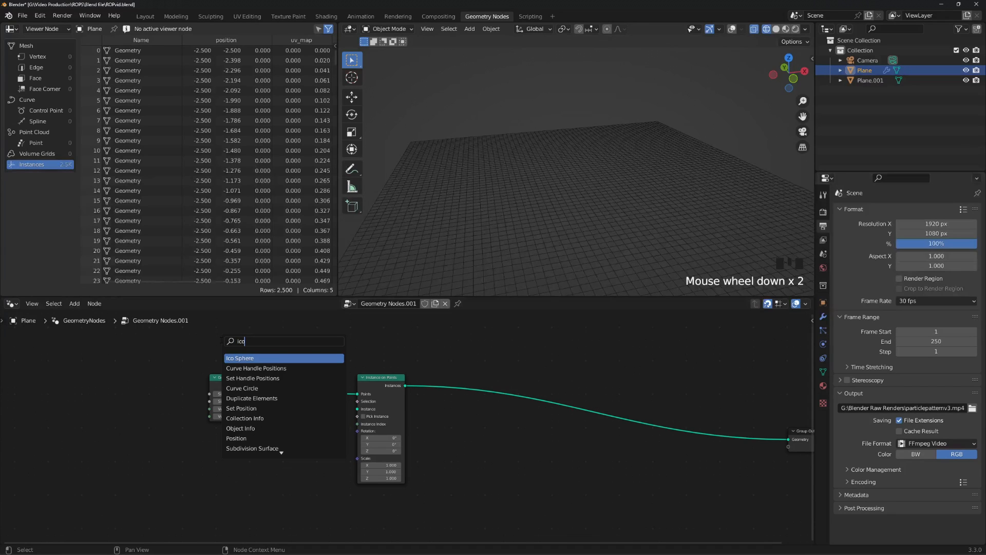
pyautogui.click(241, 358)
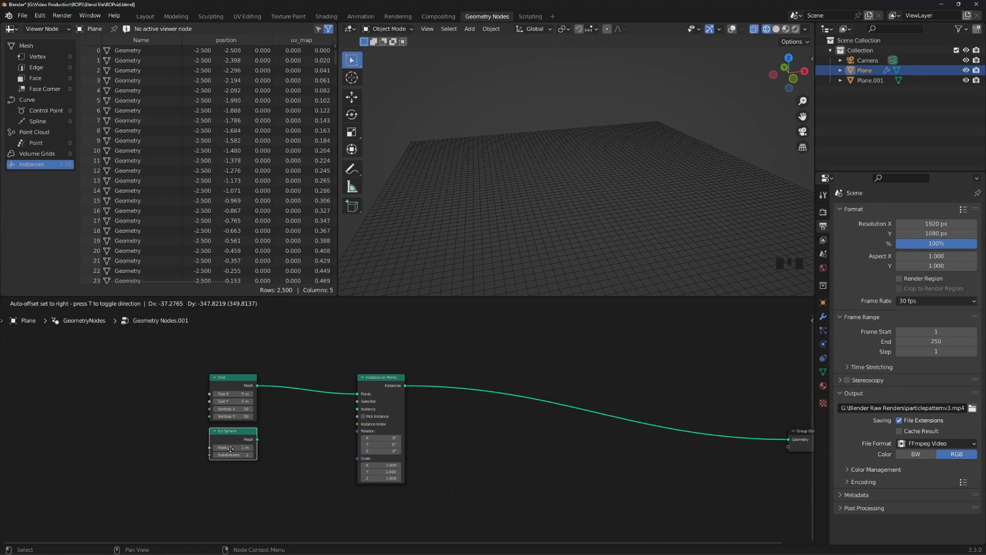
pyautogui.click(231, 448)
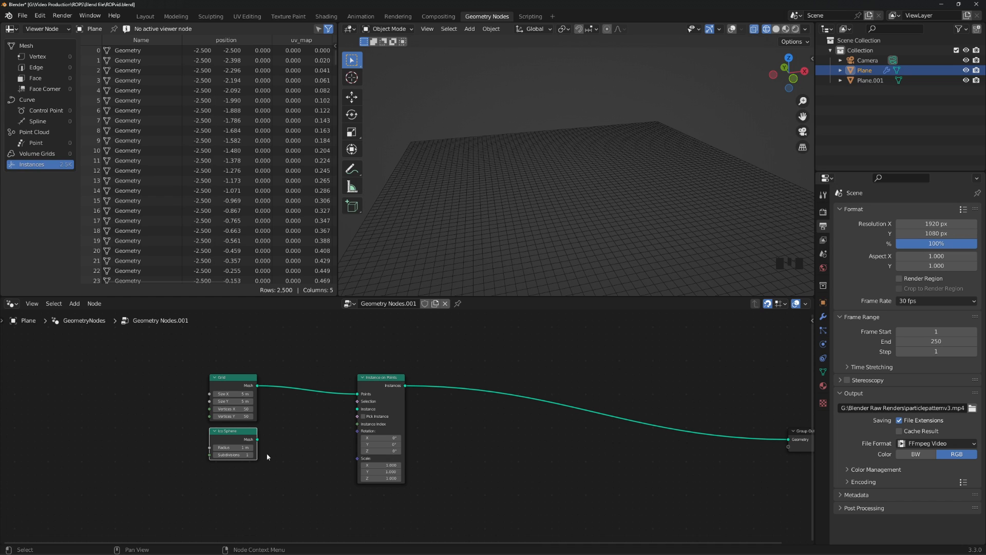
# Set the Ico Sphere radius to 0.02 m and connect its Mesh output to the Instance input of Instance on Points.
pyautogui.click(232, 447)
pyautogui.write('0.02')
pyautogui.press('Return')
pyautogui.moveTo(259, 441); pyautogui.dragTo(359, 414)
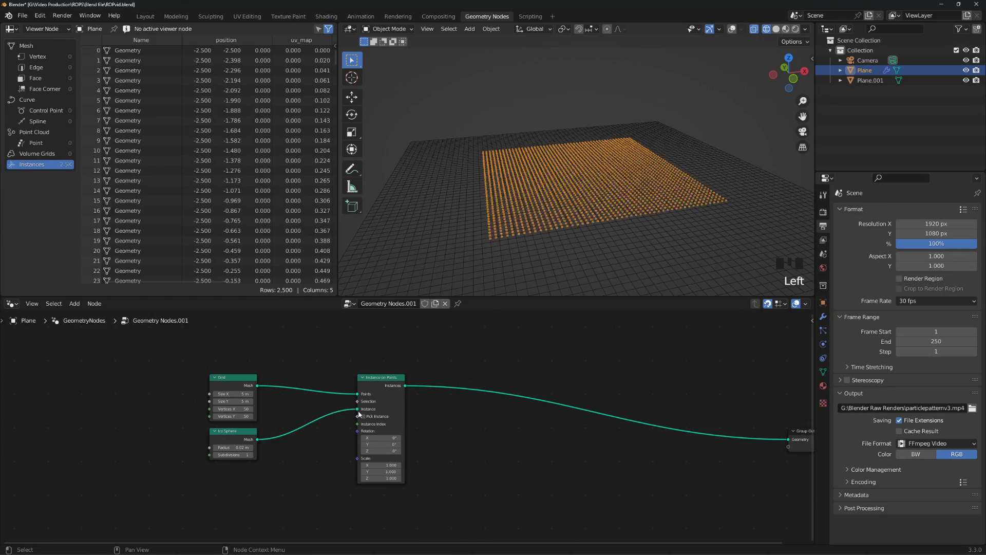
# Switch the viewport to solid shading and inspect the instanced spheres up close.
pyautogui.scroll(5, 483, 238)
pyautogui.moveTo(484, 239); pyautogui.dragTo(544, 241, button='middle')
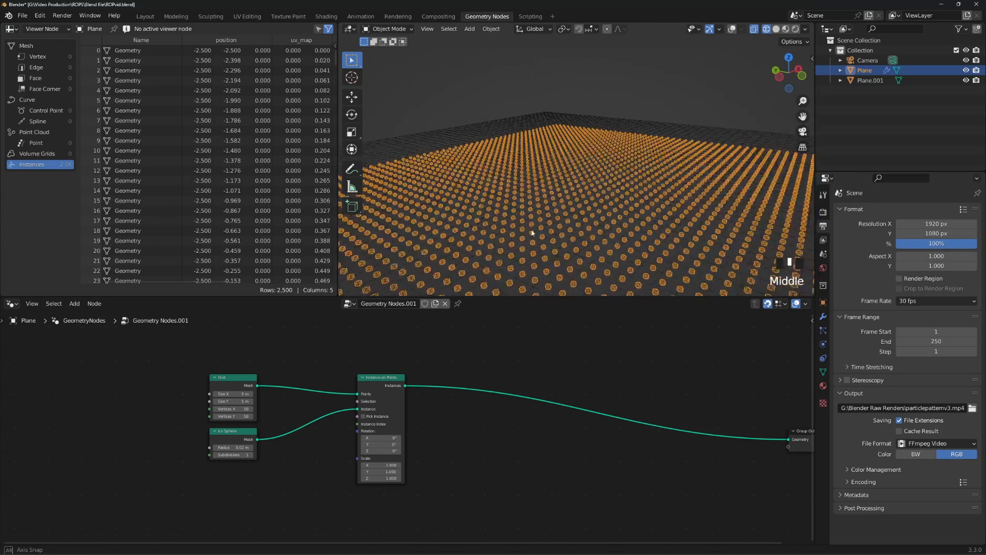
pyautogui.scroll(2, 544, 238)
pyautogui.click(572, 238)
pyautogui.click(591, 224)
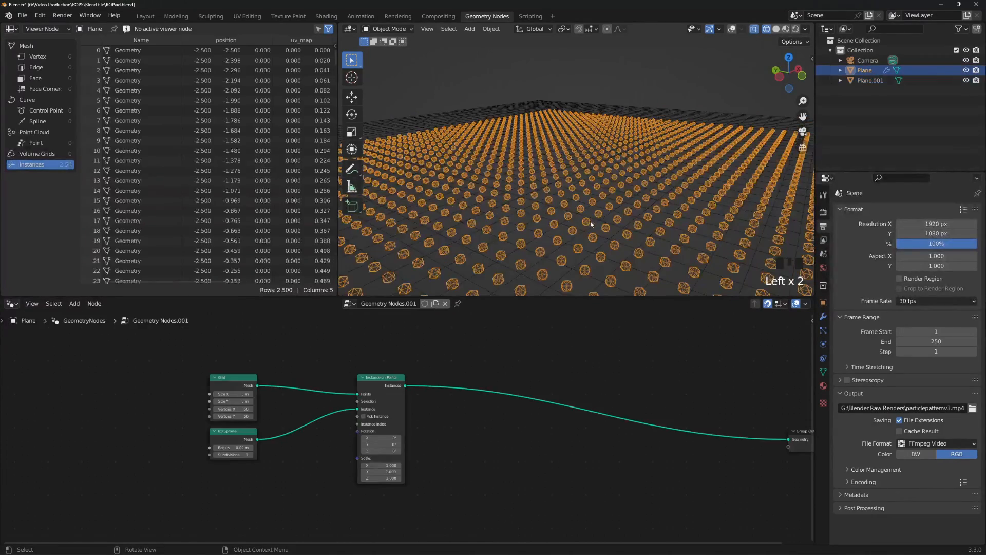
pyautogui.click(777, 29)
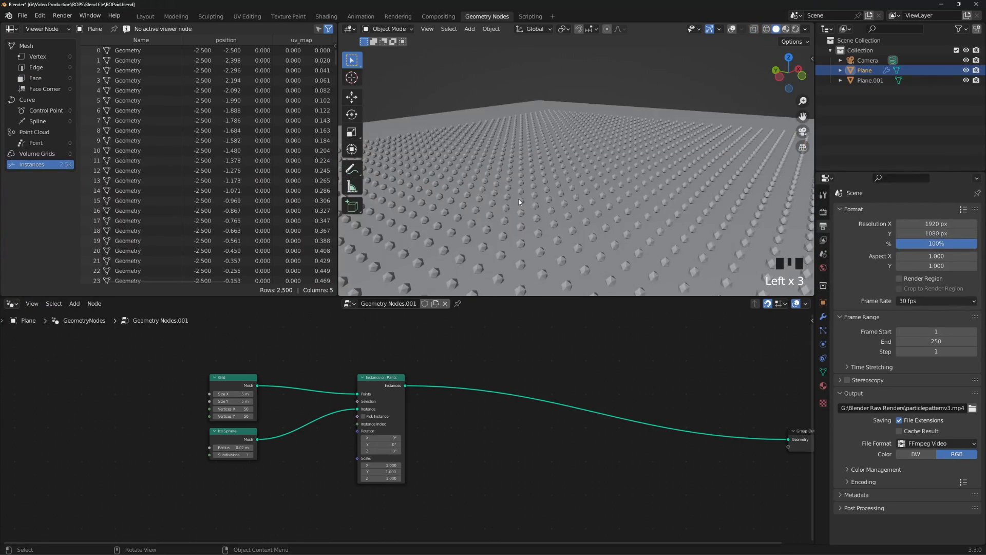
pyautogui.moveTo(521, 203)
pyautogui.mouseDown(button='middle')
pyautogui.moveTo(445, 233)
pyautogui.moveTo(711, 191)
pyautogui.moveTo(534, 222)
pyautogui.mouseUp(button='middle')
pyautogui.scroll(-1, 550, 189)
pyautogui.moveTo(550, 189); pyautogui.dragTo(565, 231, button='middle')
# Add a Random Value node below the Ico Sphere and Instance on Points nodes.
pyautogui.moveTo(286, 484); pyautogui.dragTo(433, 433, button='middle')
pyautogui.hotkey('shift', 'a')
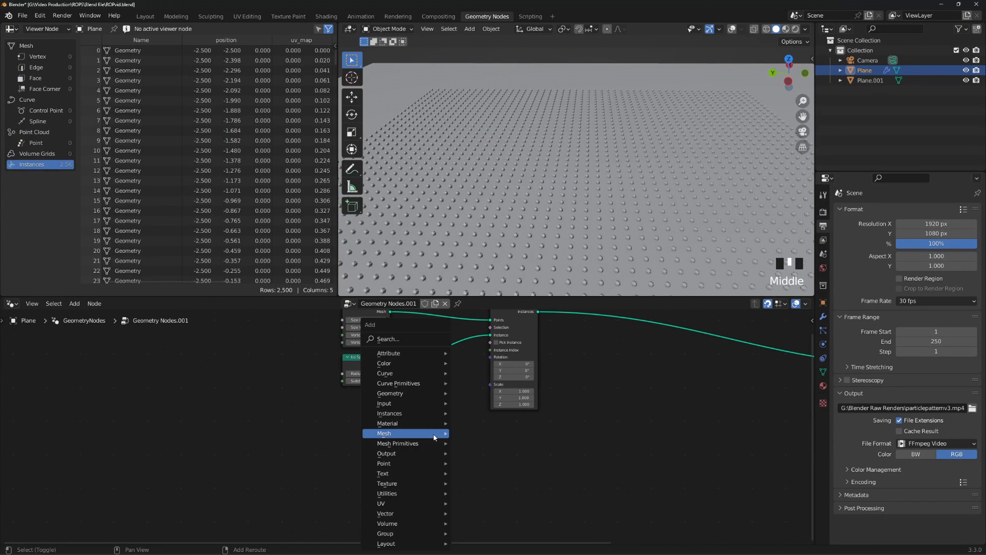
pyautogui.click(417, 340)
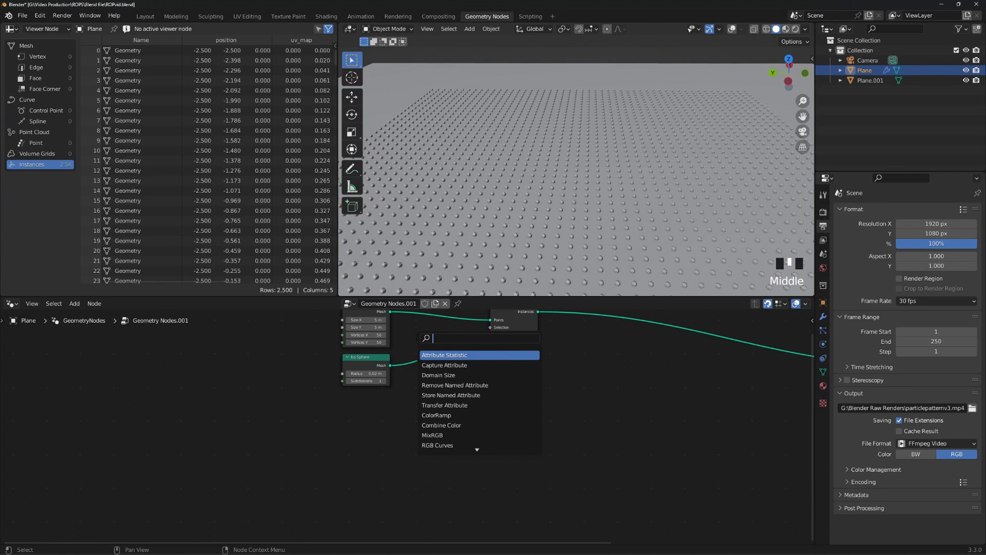
pyautogui.write('rand')
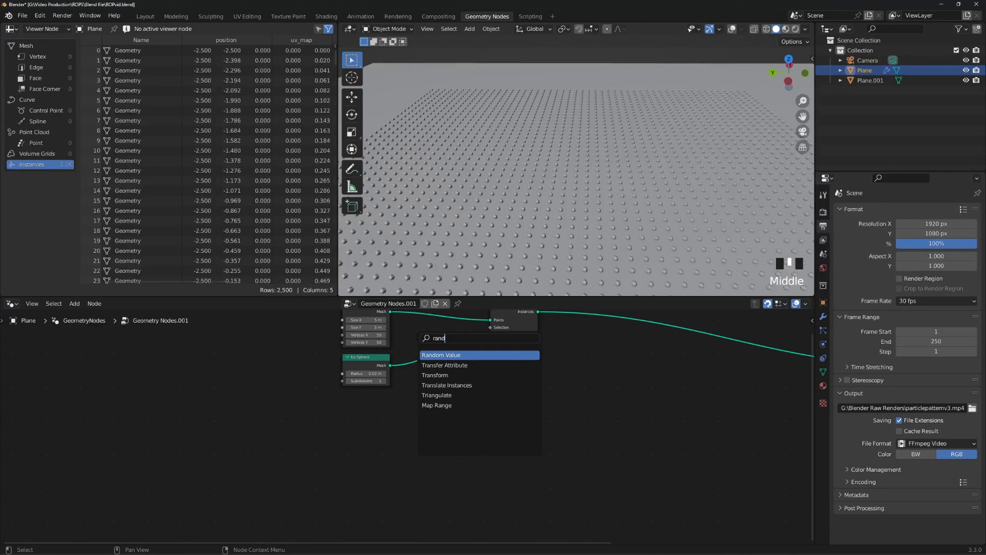
pyautogui.click(436, 356)
pyautogui.click(426, 446)
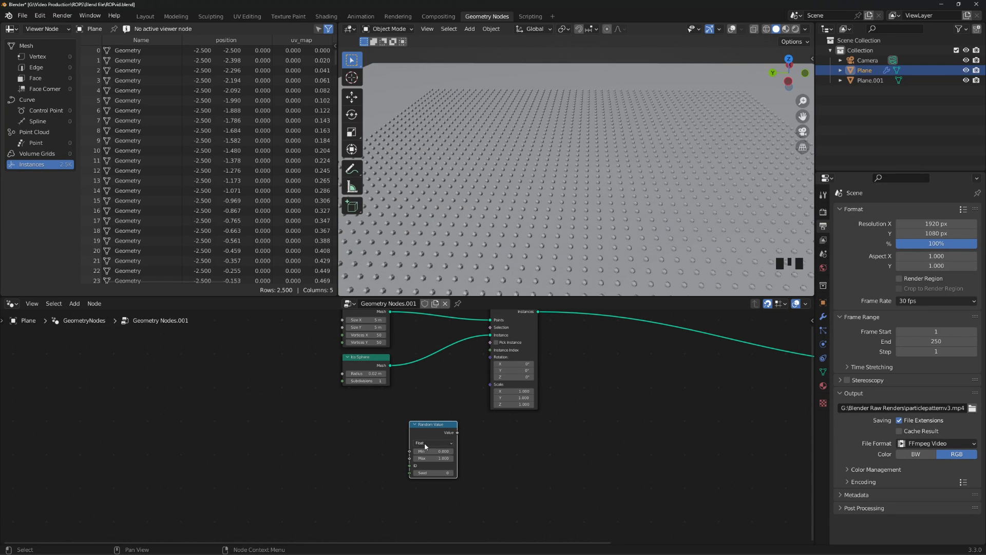
# Connect the Random Value output to the Scale input of Instance on Points and check the varied sphere sizes.
pyautogui.moveTo(458, 433); pyautogui.dragTo(498, 390)
pyautogui.scroll(-1, 617, 211)
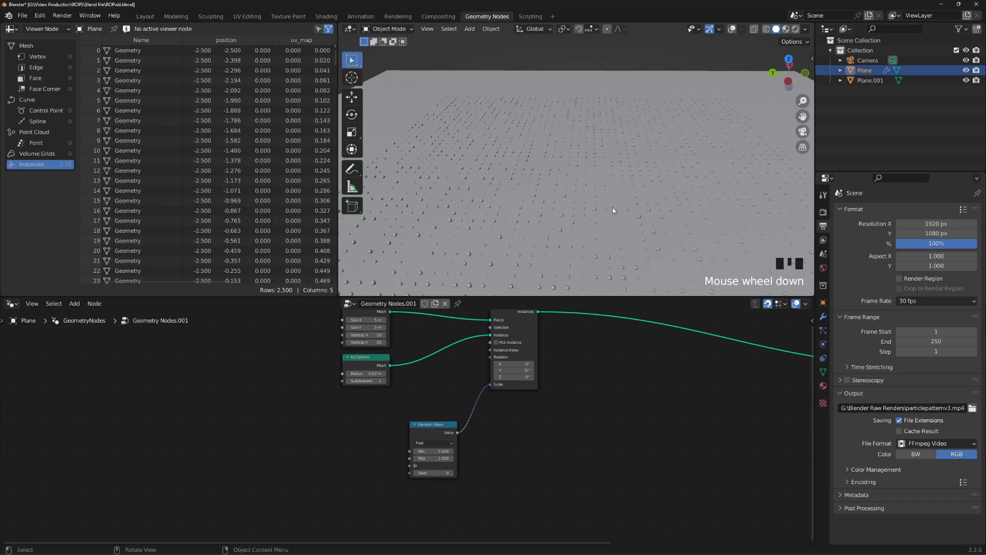
pyautogui.scroll(3, 558, 222)
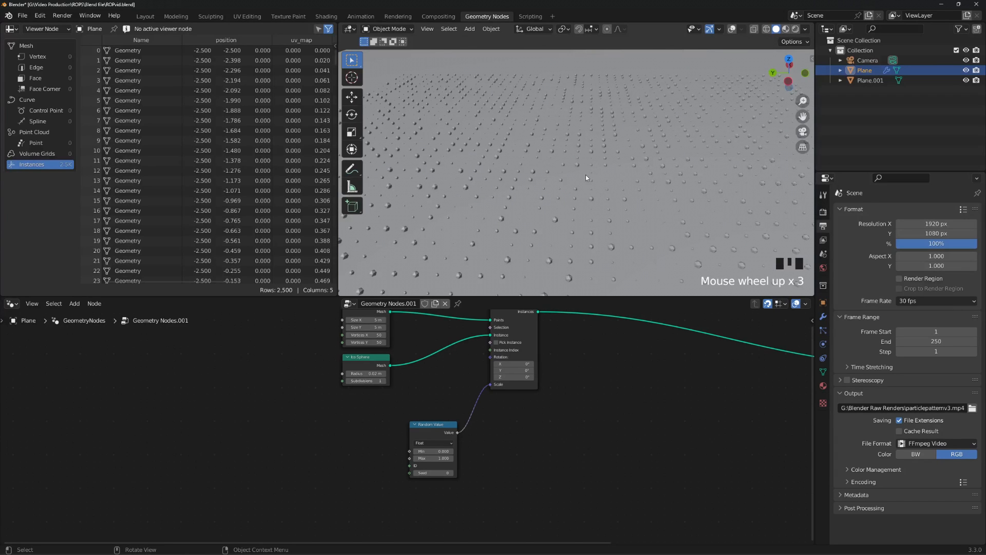
pyautogui.scroll(-2, 484, 173)
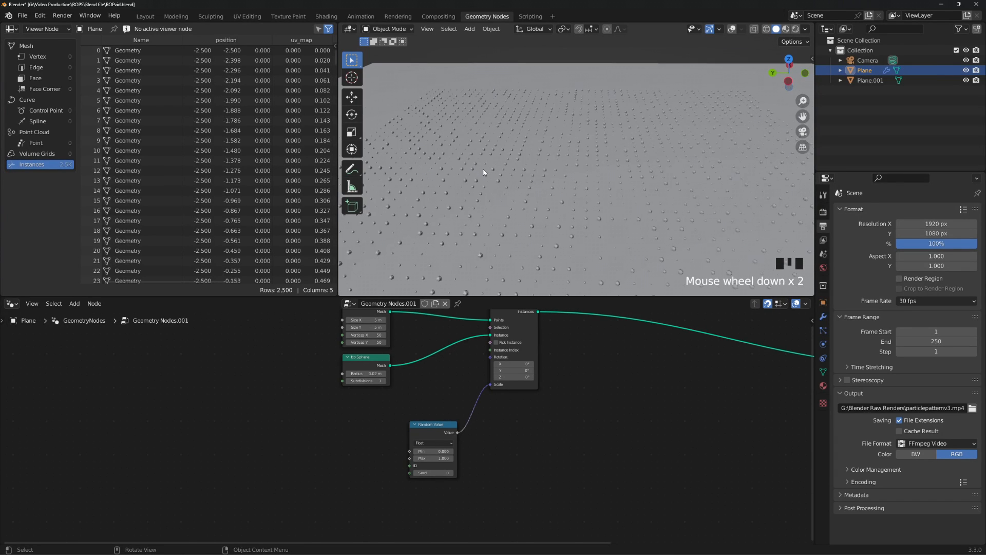
pyautogui.moveTo(490, 214); pyautogui.dragTo(524, 205, button='middle')
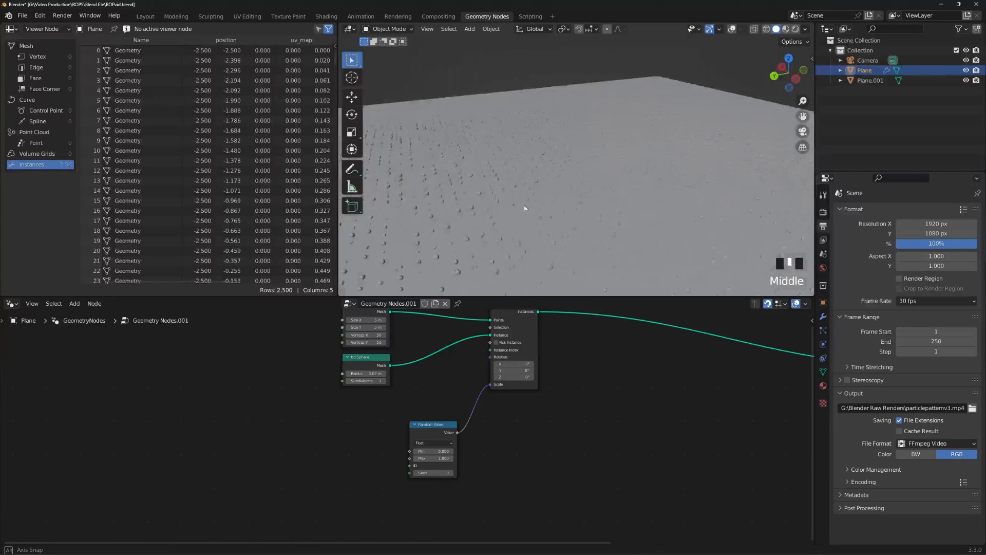
pyautogui.scroll(3, 522, 207)
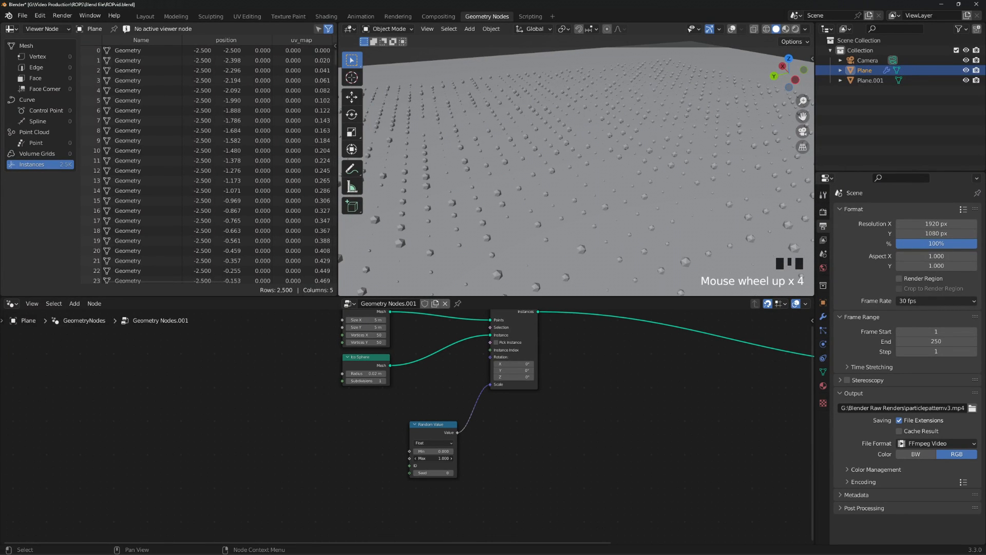
# Set the scale Random Value node's Min to 0.1 and Max to 1.3, and shift the node slightly away from the Ico Sphere.
pyautogui.moveTo(434, 458); pyautogui.dragTo(398, 458)
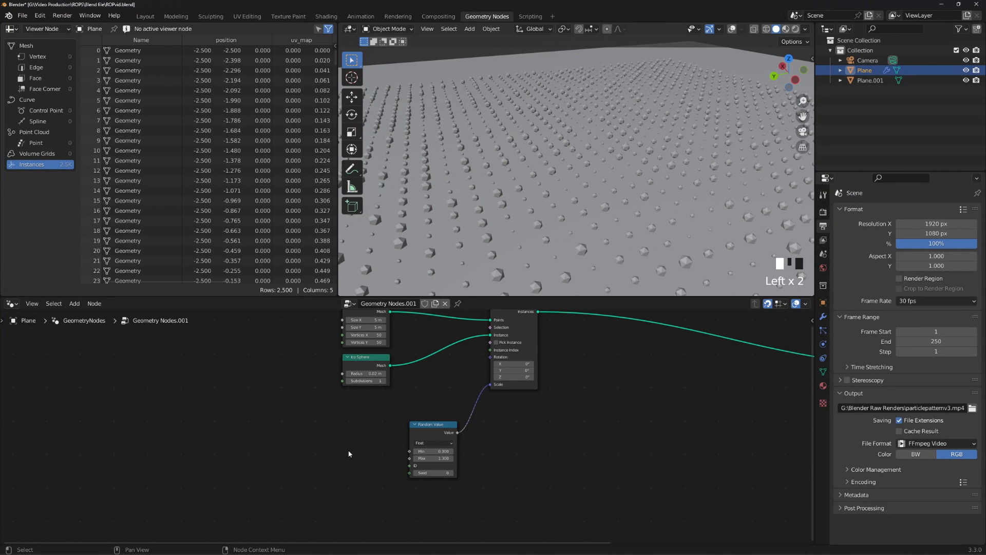
pyautogui.moveTo(350, 450); pyautogui.dragTo(392, 432, button='middle')
pyautogui.moveTo(475, 433); pyautogui.dragTo(464, 433)
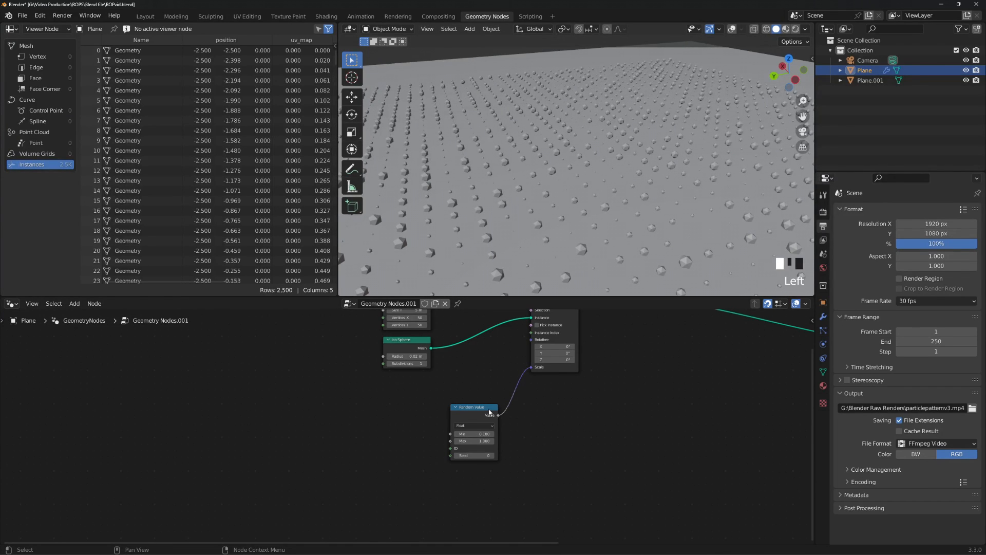
pyautogui.moveTo(490, 411); pyautogui.dragTo(503, 411)
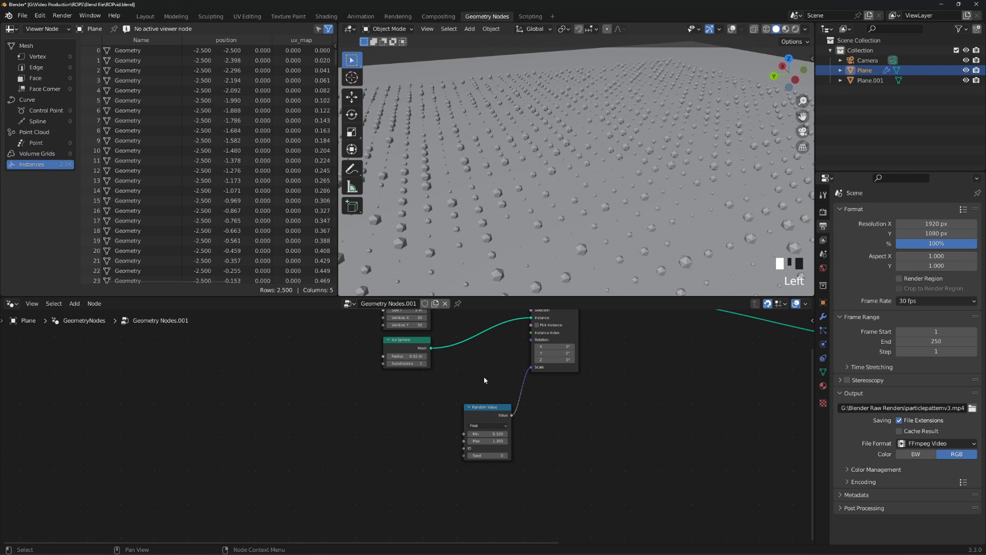
# Duplicate the Random Value node, place the copy below the Ico Sphere node, and set its data type to Vector.
pyautogui.hotkey('shift', 'a')
pyautogui.click(661, 427)
pyautogui.click(475, 413)
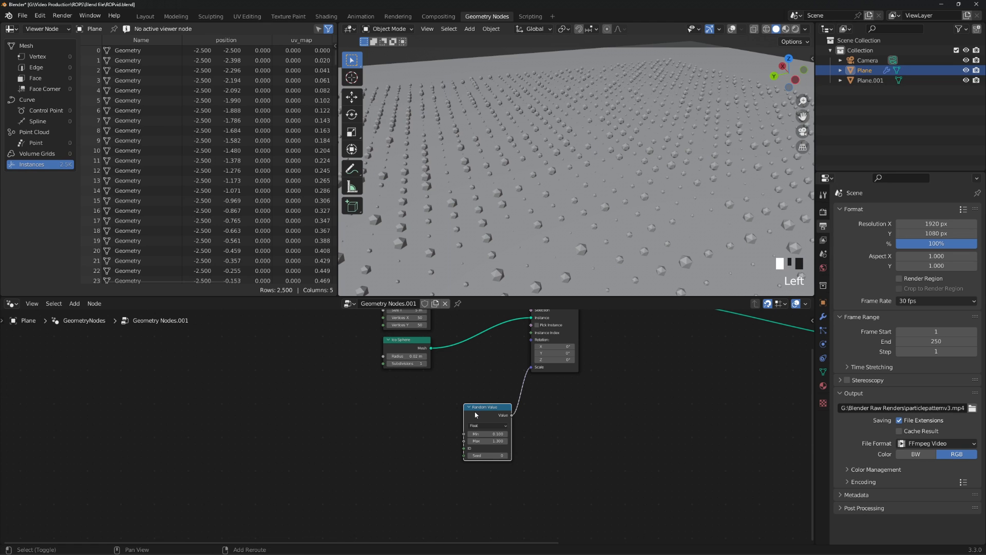
pyautogui.hotkey('shift', 'd')
pyautogui.click(395, 396)
pyautogui.click(406, 405)
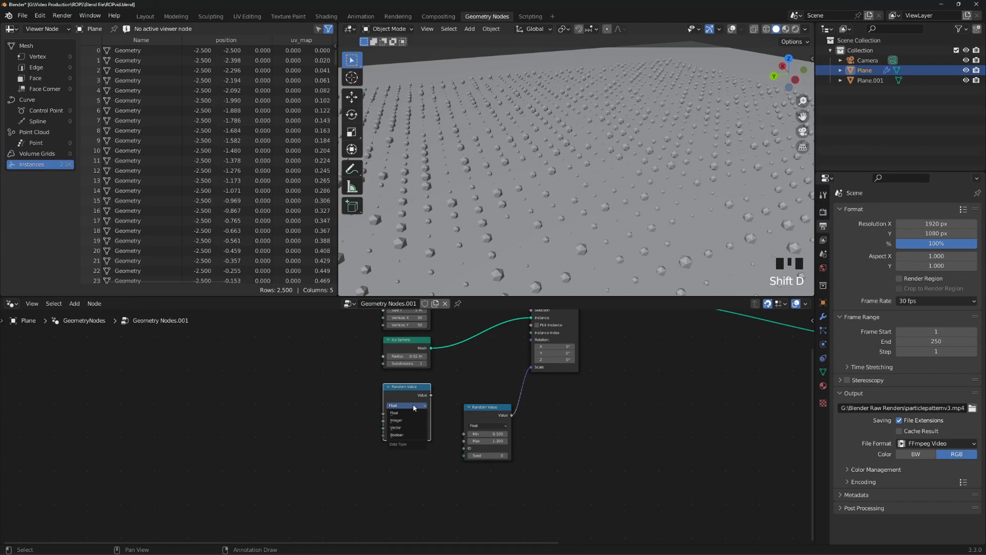
pyautogui.click(406, 428)
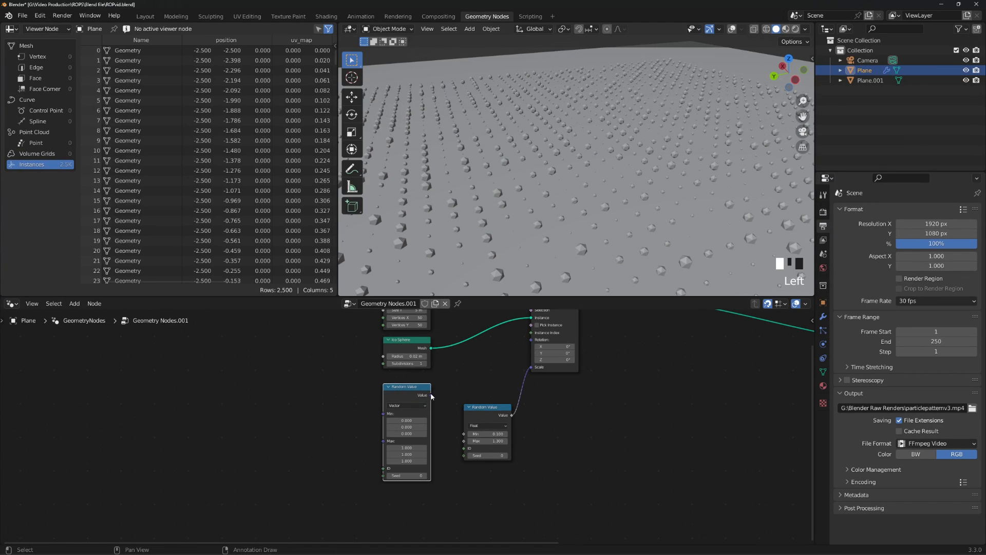
# Connect the vector Random Value to the Rotation input of Instance on Points and set all three Max values to 360.
pyautogui.moveTo(431, 395); pyautogui.dragTo(532, 339)
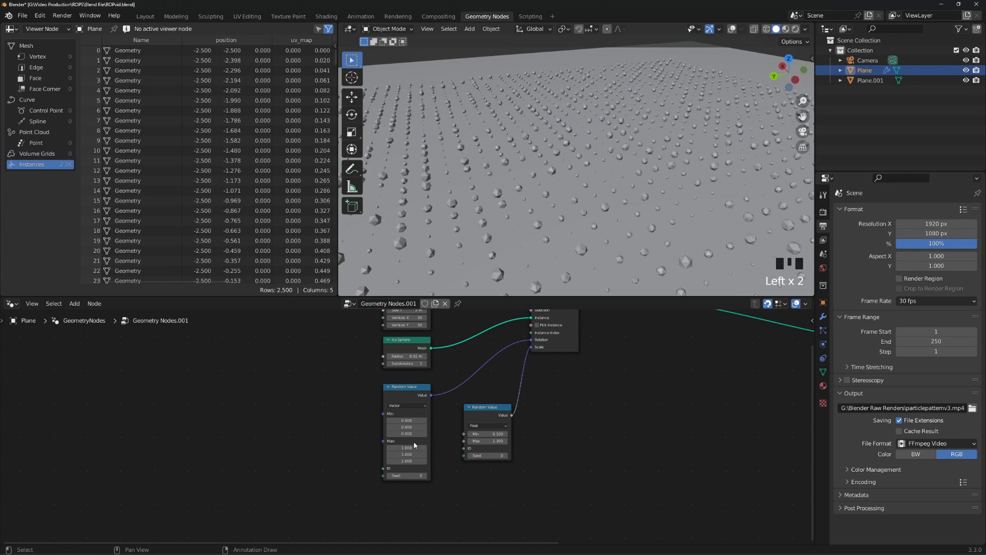
pyautogui.moveTo(408, 448); pyautogui.dragTo(476, 490)
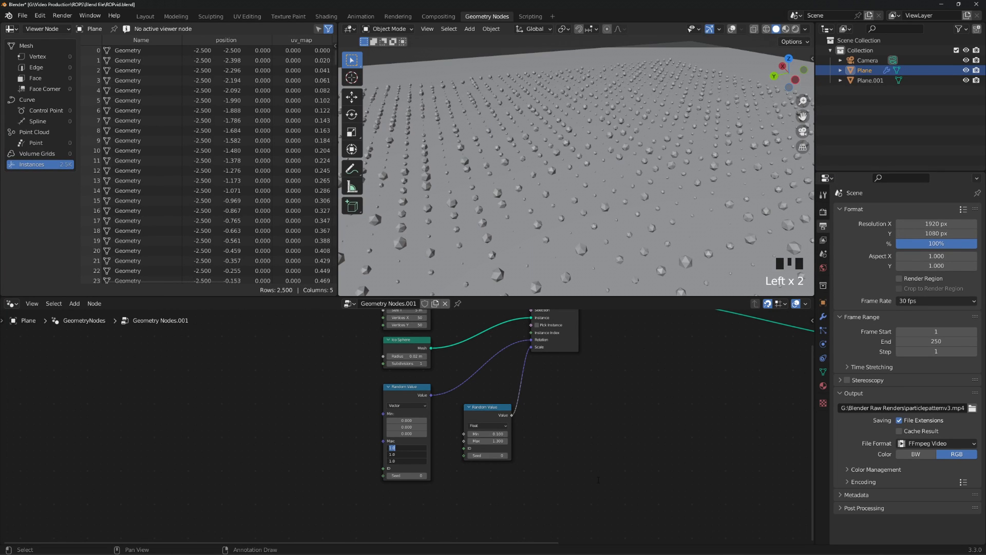
pyautogui.write('360')
pyautogui.press('Return')
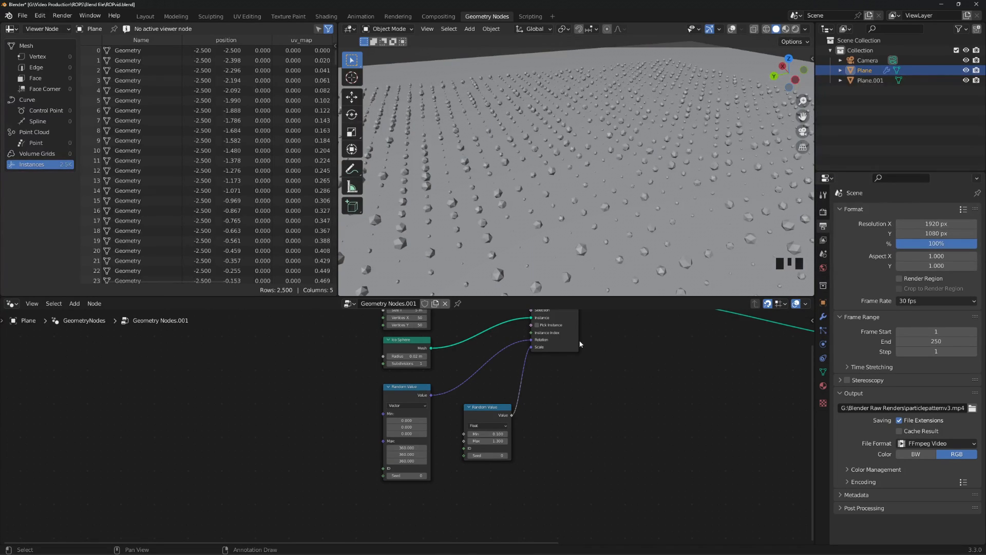
pyautogui.moveTo(665, 169); pyautogui.dragTo(696, 186, button='middle')
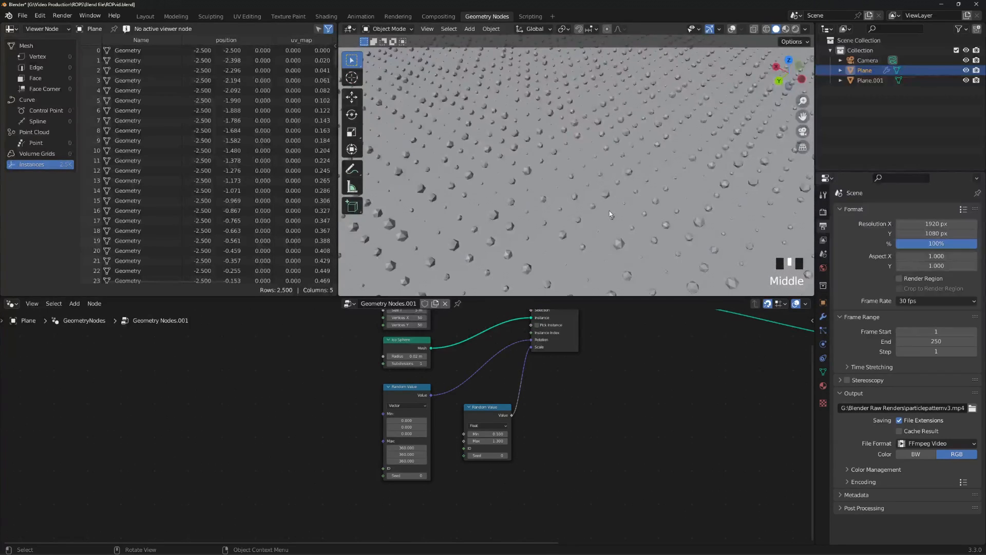
# Collapse both Random Value nodes and move the scale one closer to the rotation one.
pyautogui.scroll(-2, 606, 211)
pyautogui.moveTo(488, 204); pyautogui.dragTo(533, 208, button='middle')
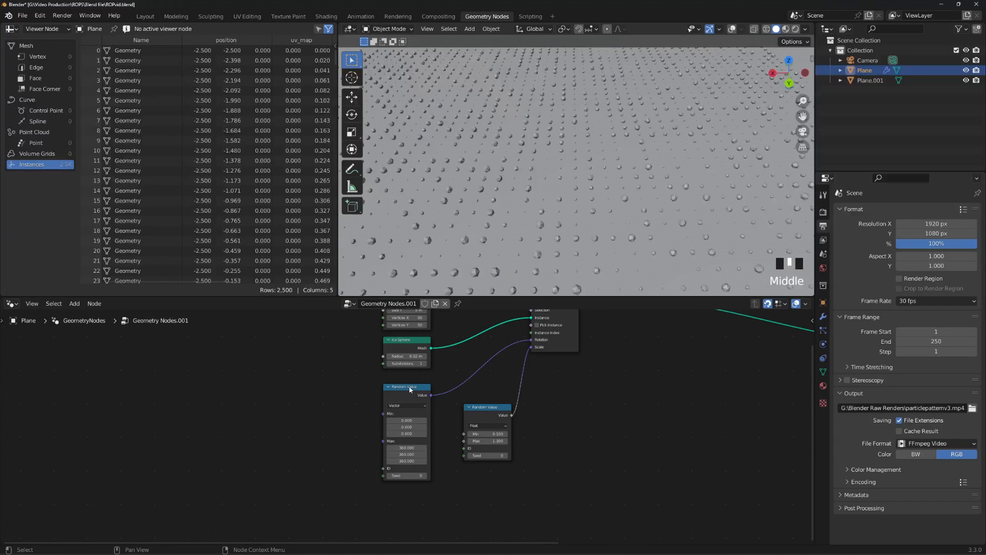
pyautogui.click(387, 387)
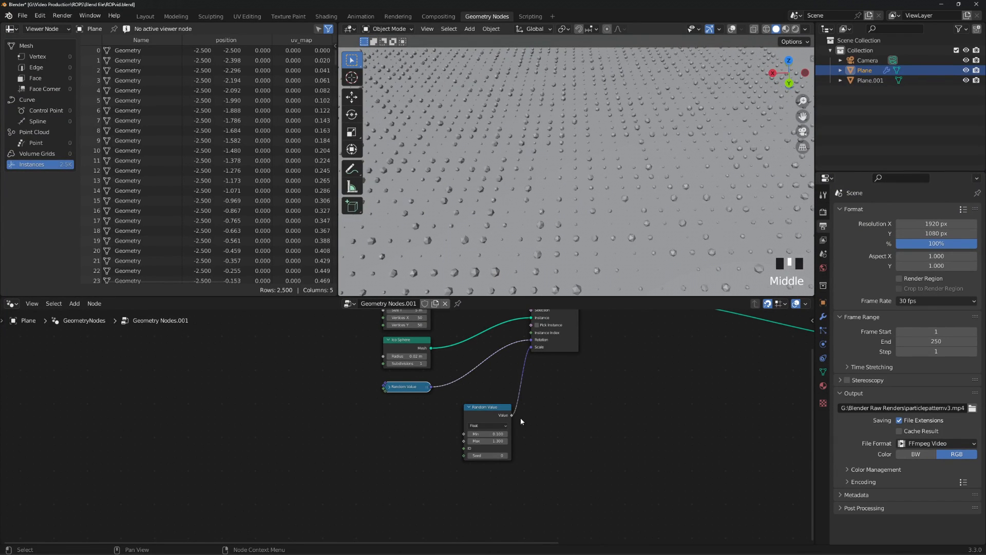
pyautogui.click(470, 408)
pyautogui.moveTo(498, 412); pyautogui.dragTo(485, 399)
pyautogui.moveTo(628, 422); pyautogui.dragTo(594, 434, button='middle')
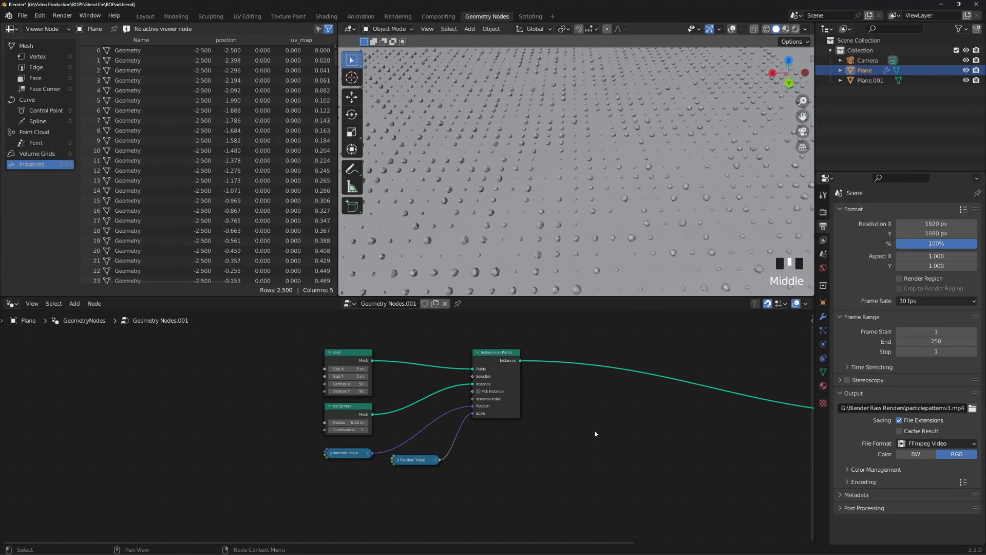
# Preview the particle grid's playback in the Layout workspace, rewind to frame 1, and return to the Geometry Nodes workspace.
pyautogui.scroll(-5, 584, 175)
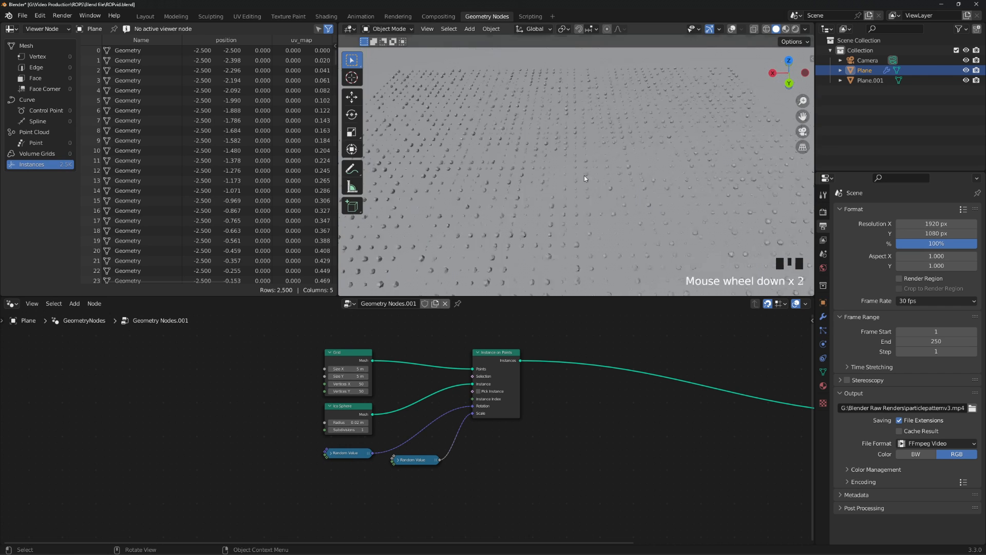
pyautogui.scroll(2, 558, 205)
pyautogui.keyDown('shift'); pyautogui.moveTo(558, 206); pyautogui.dragTo(515, 243, button='middle'); pyautogui.keyUp('shift')
pyautogui.scroll(1, 562, 202)
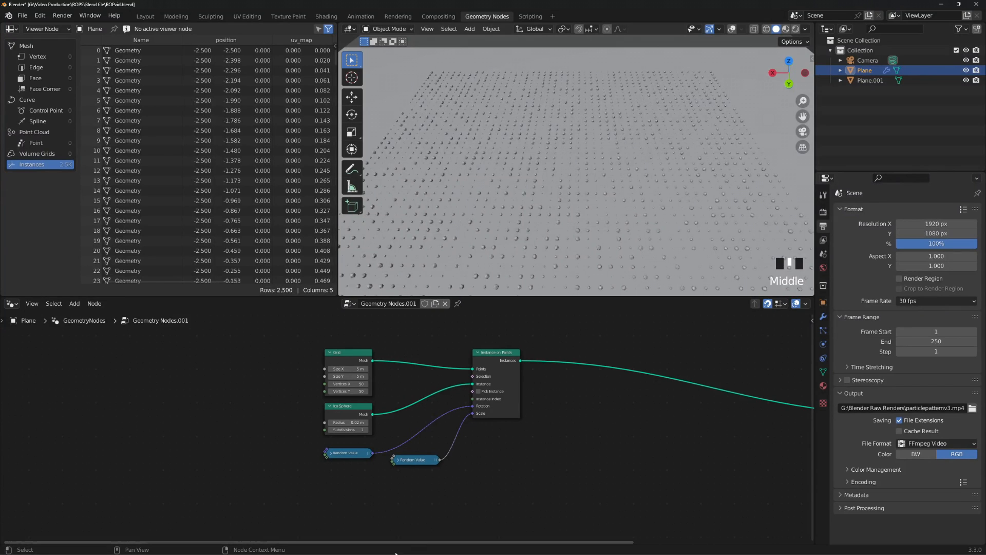
pyautogui.click(145, 16)
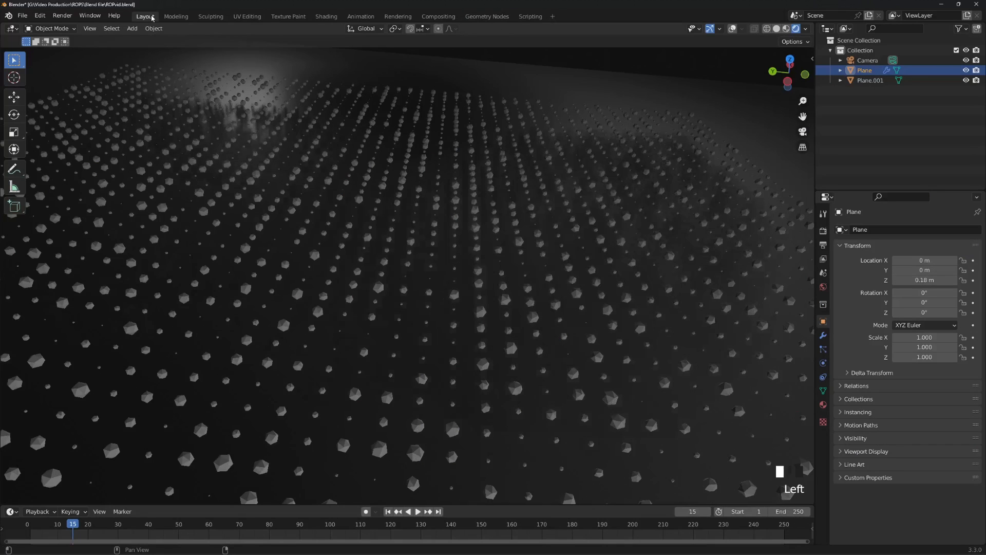
pyautogui.click(418, 512)
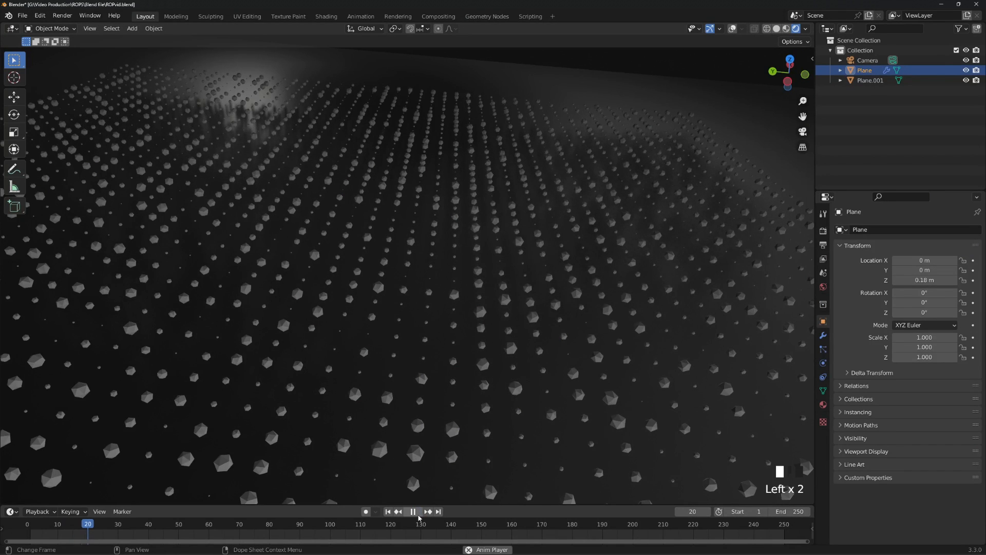
pyautogui.click(413, 512)
pyautogui.click(388, 512)
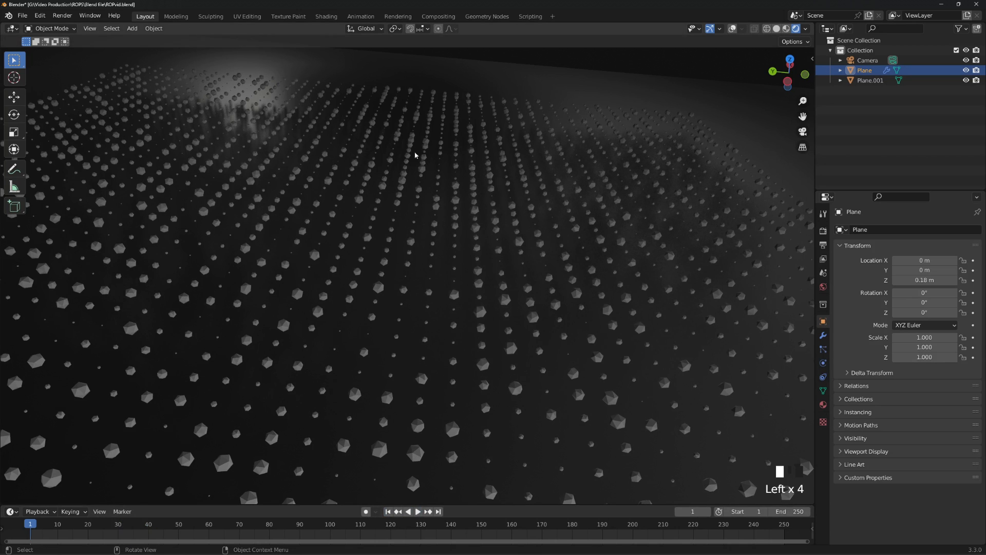
pyautogui.click(487, 16)
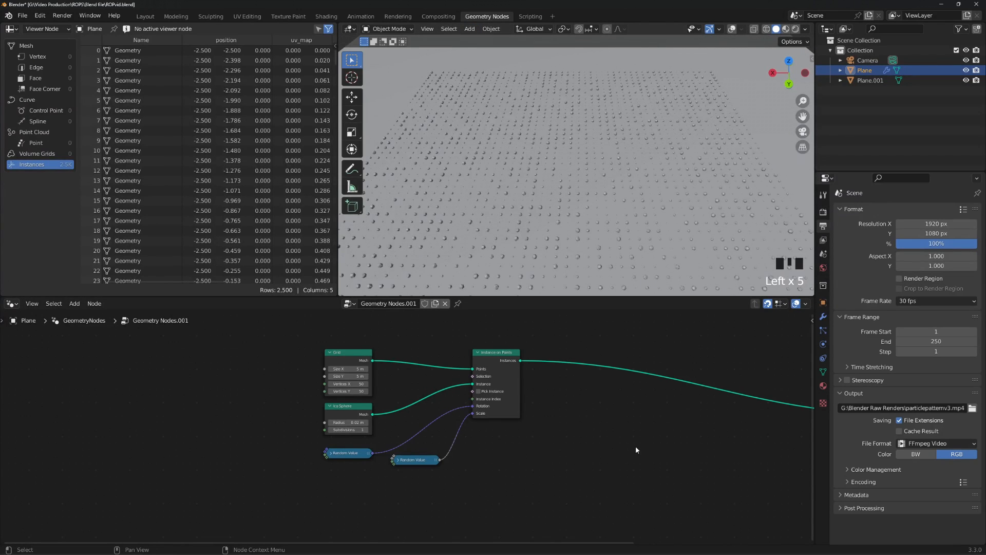
# Insert a Translate Instances node on the link between Instance on Points and Group Output.
pyautogui.moveTo(636, 450); pyautogui.dragTo(498, 446, button='middle')
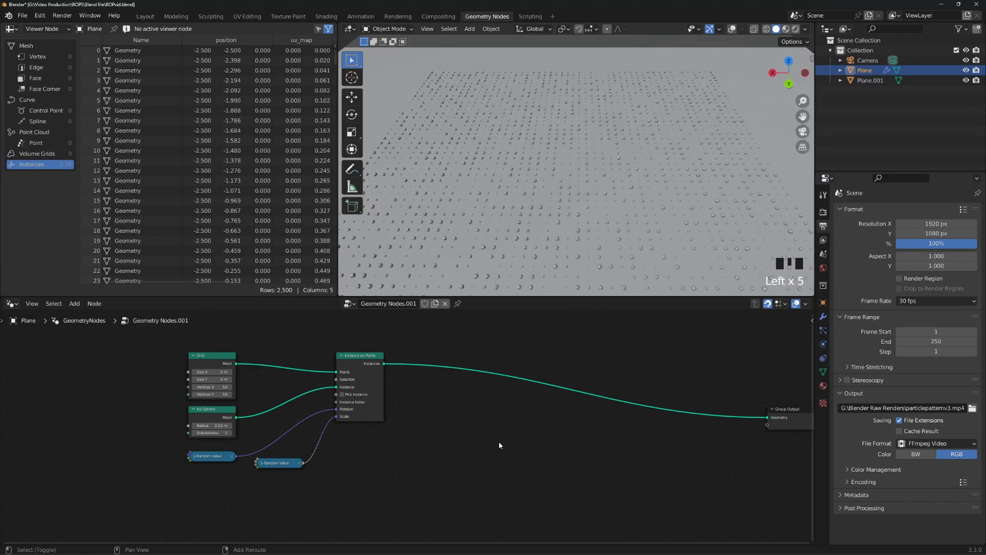
pyautogui.hotkey('shift', 'a')
pyautogui.click(493, 340)
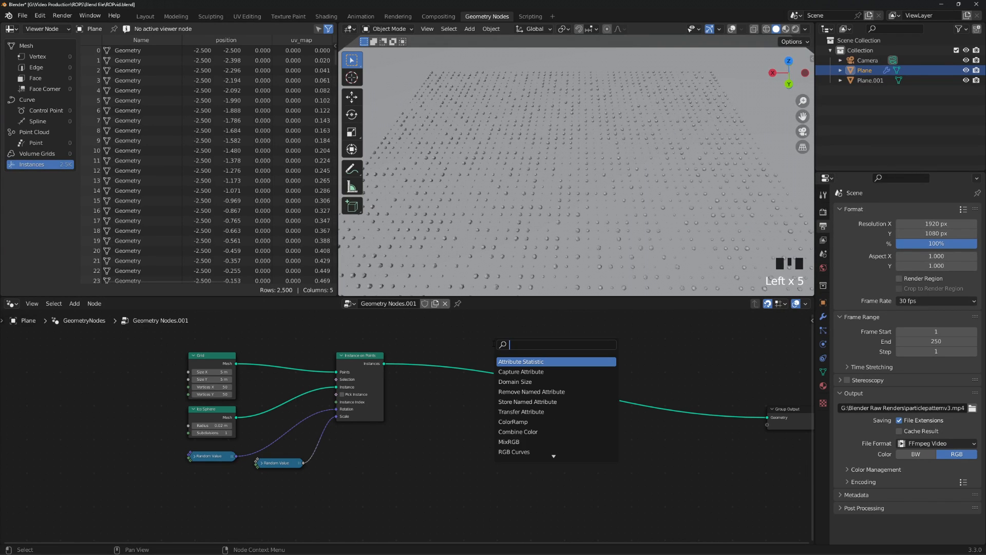
pyautogui.write('translate')
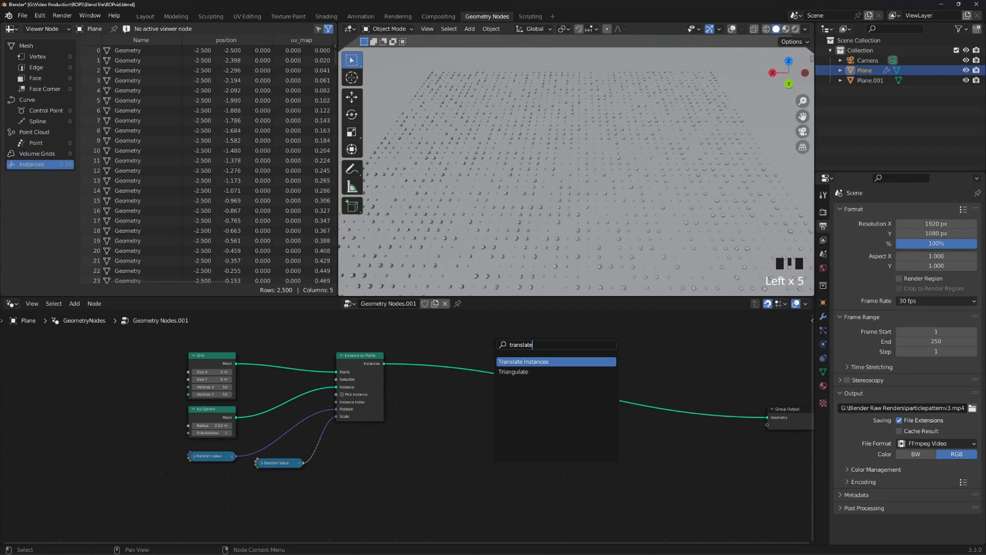
pyautogui.click(541, 361)
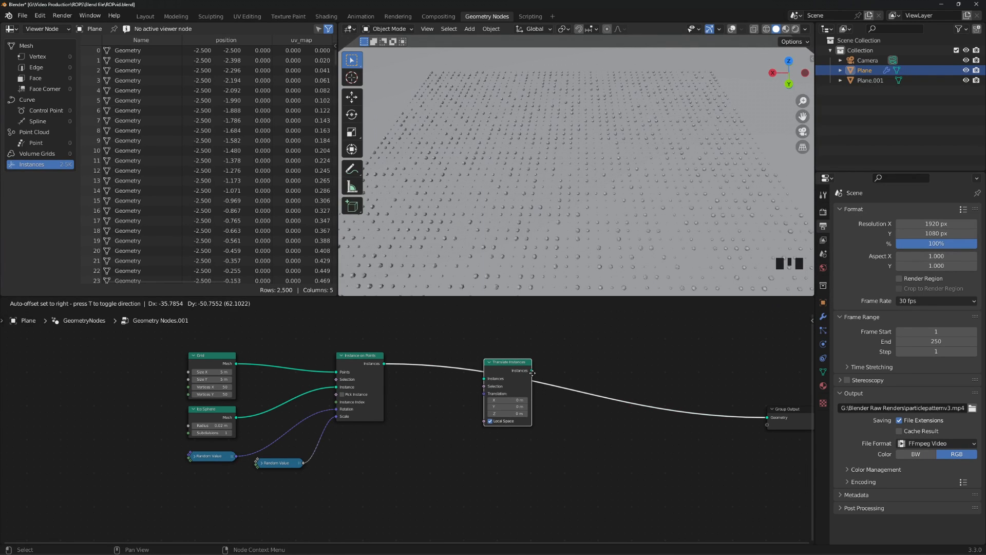
pyautogui.click(533, 374)
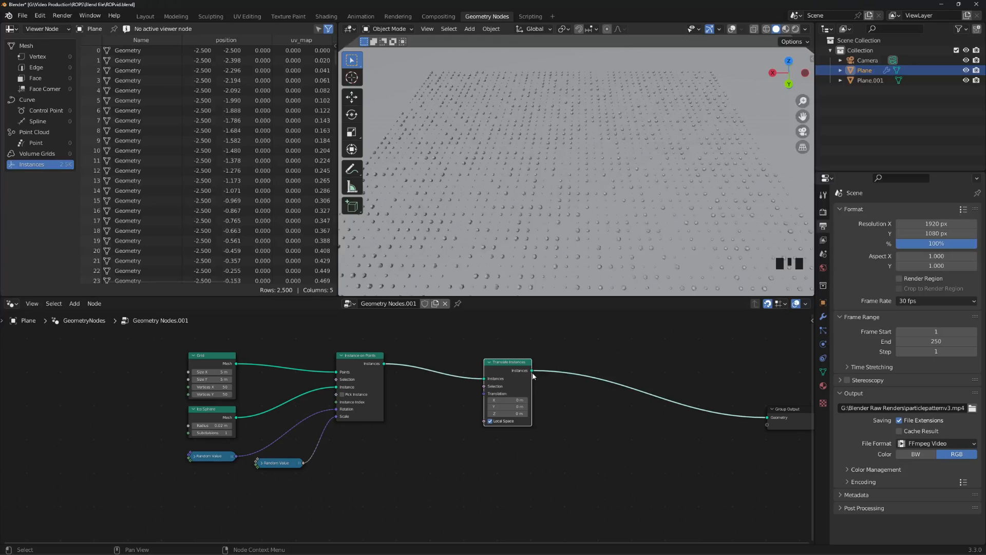
# Disable Local Space on Translate Instances and align the node with Instance on Points.
pyautogui.click(490, 421)
pyautogui.click(462, 393)
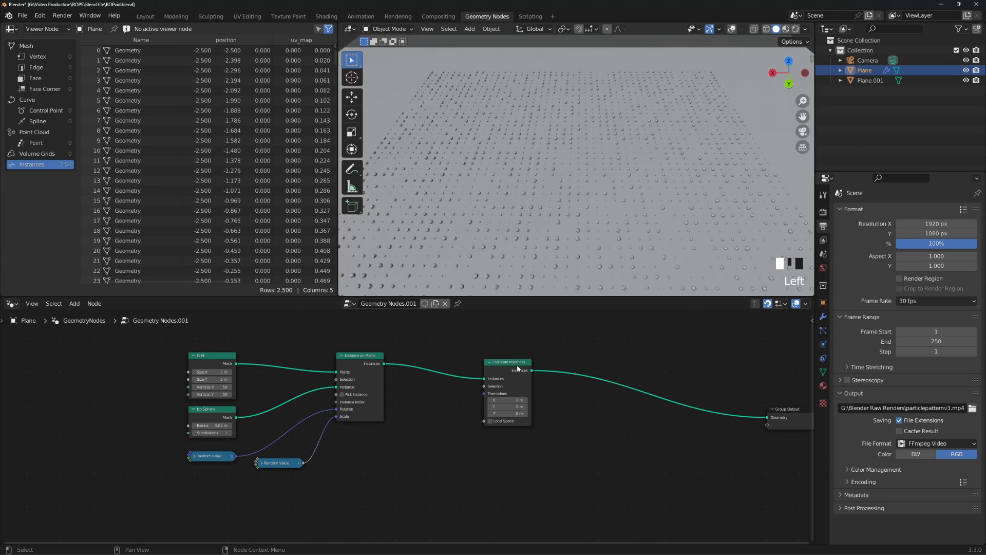
pyautogui.moveTo(517, 367); pyautogui.dragTo(548, 355)
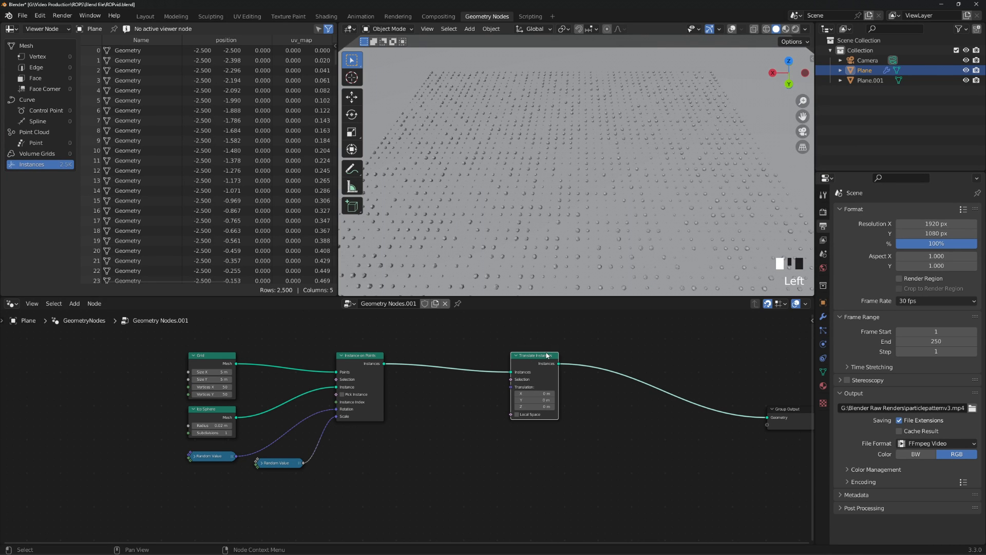
pyautogui.click(449, 443)
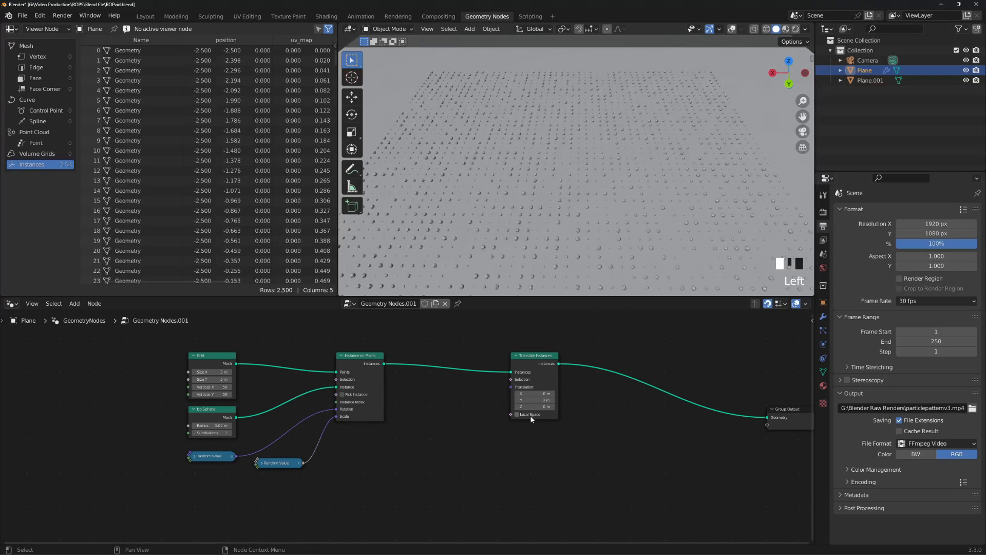
pyautogui.moveTo(539, 359); pyautogui.dragTo(540, 352)
# Add a Noise Texture node below Instance on Points and set its dimensions to 4D.
pyautogui.moveTo(398, 455); pyautogui.dragTo(427, 428, button='middle')
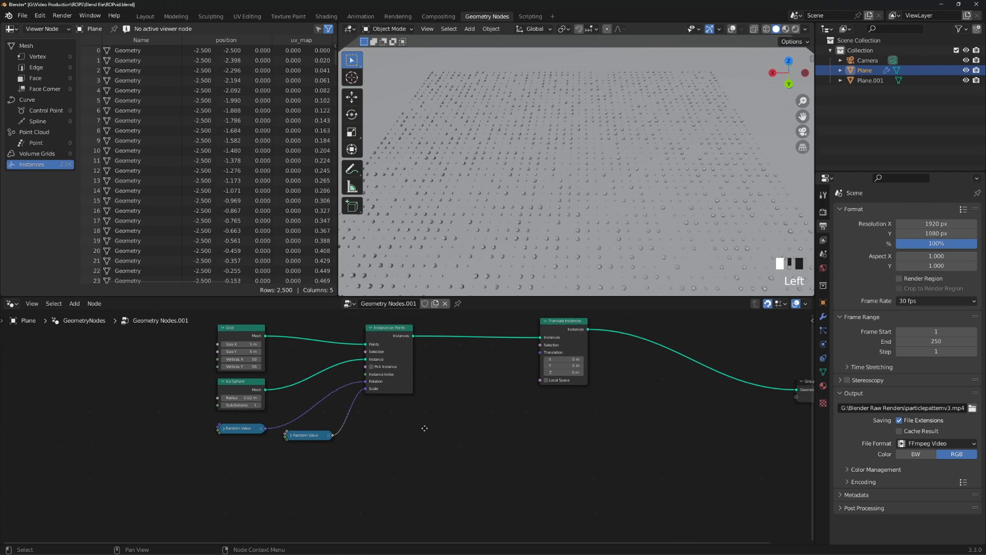
pyautogui.hotkey('shift', 'a')
pyautogui.click(426, 339)
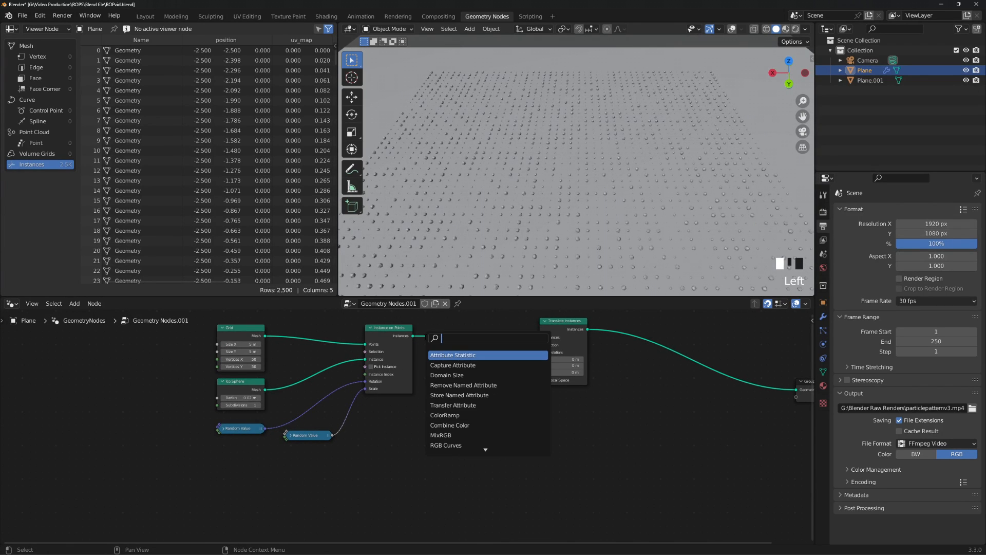
pyautogui.write('noise')
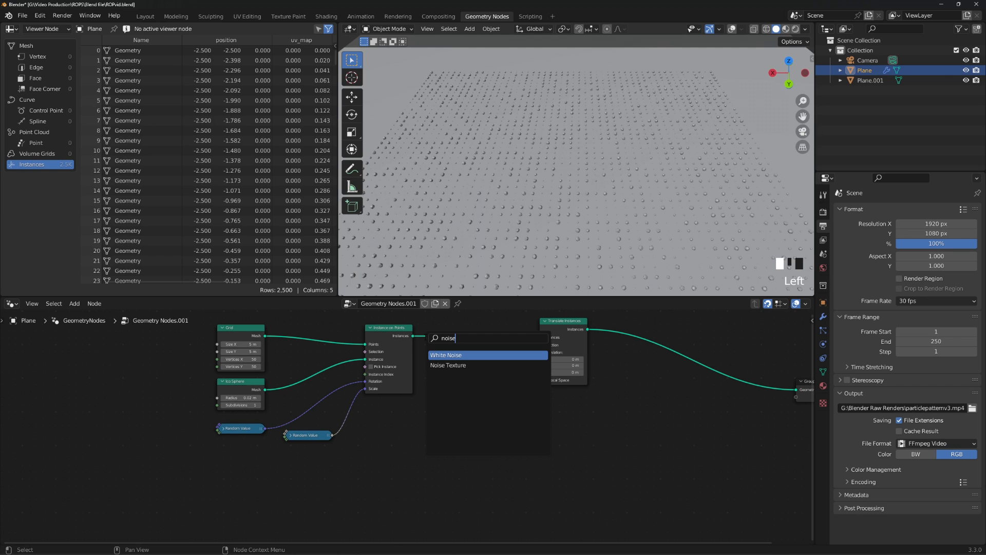
pyautogui.click(452, 365)
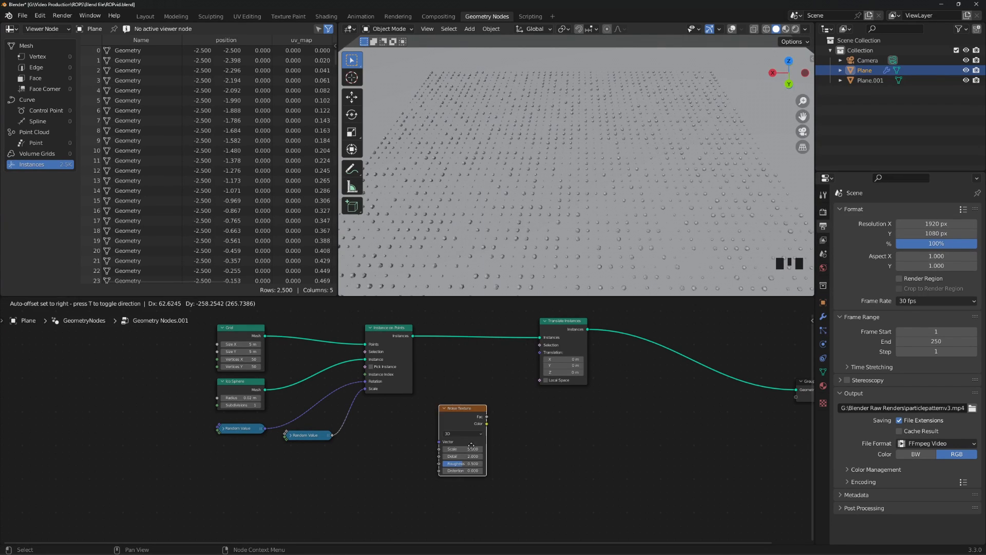
pyautogui.click(452, 462)
pyautogui.click(448, 460)
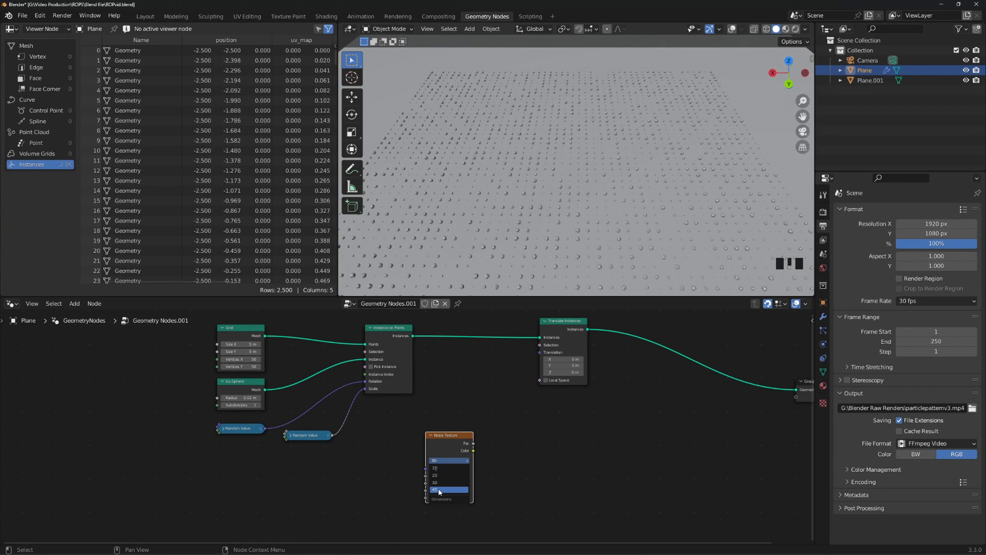
pyautogui.click(440, 489)
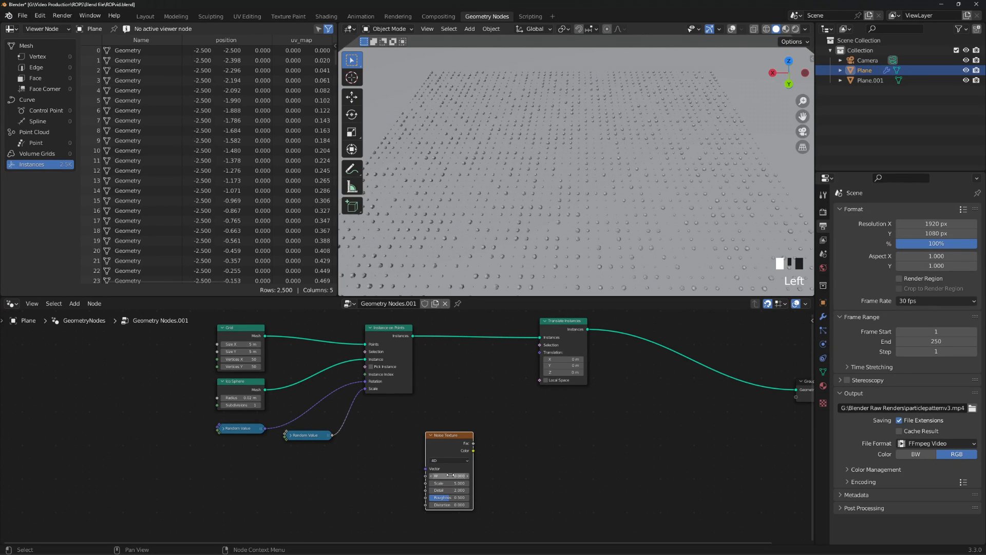
pyautogui.moveTo(452, 480); pyautogui.dragTo(448, 476)
# Connect the Noise Texture's Fac output to the Translation input of Translate Instances and view the spheres from the side.
pyautogui.moveTo(473, 444); pyautogui.dragTo(540, 353)
pyautogui.scroll(-2, 553, 244)
pyautogui.moveTo(501, 212); pyautogui.dragTo(515, 150, button='middle')
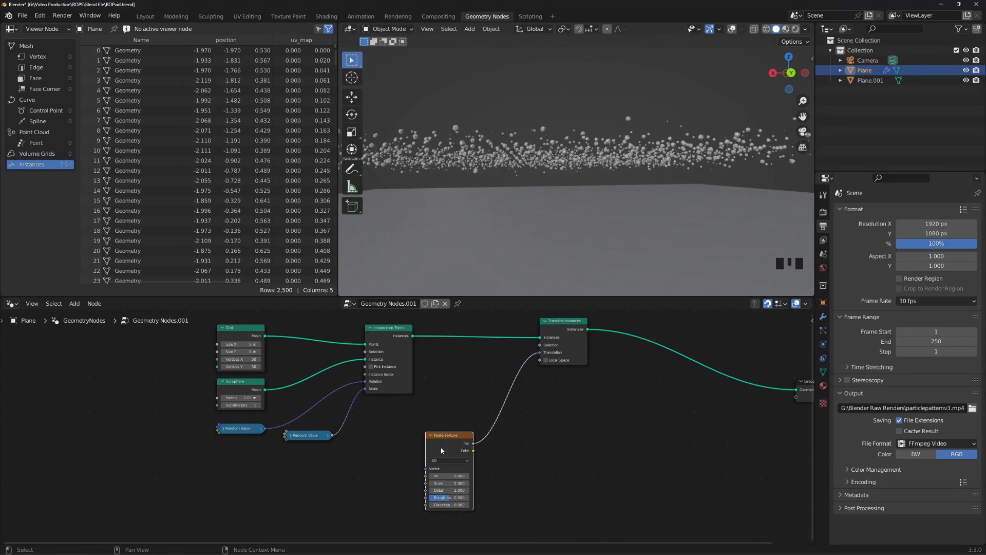
# Mute and unmute the Noise Texture node repeatedly to compare the sphere positions with and without noise.
pyautogui.press('m')
pyautogui.press('m')
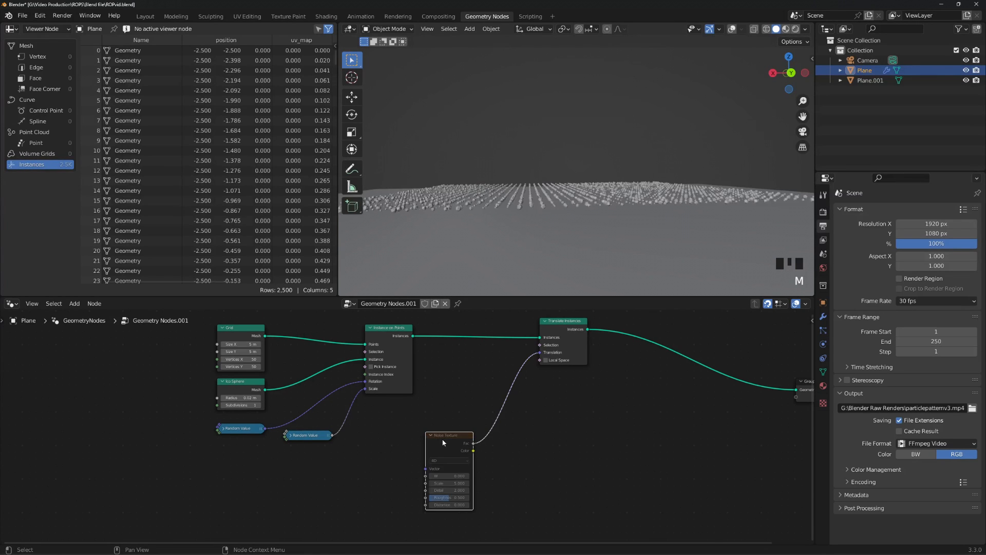
pyautogui.press('m')
pyautogui.press('m')
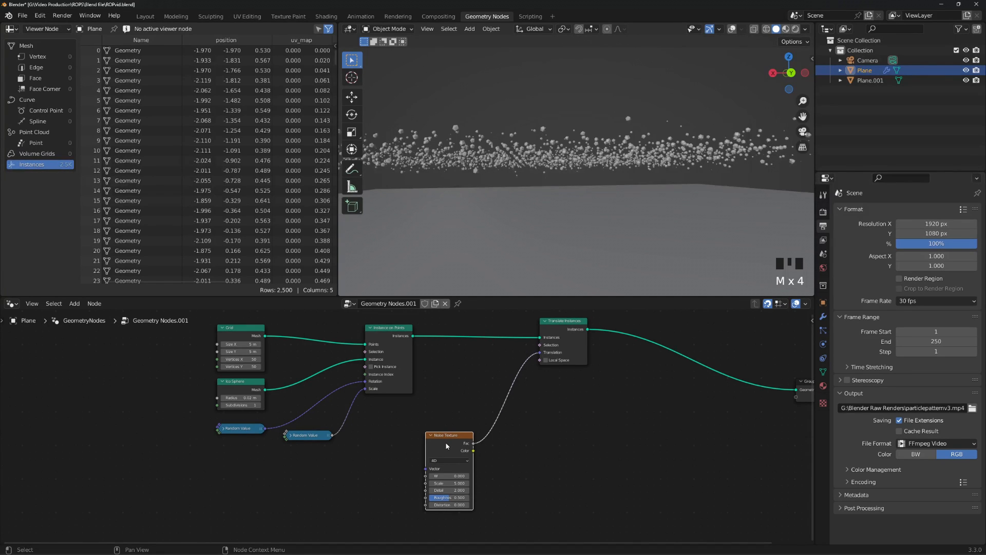
pyautogui.press('m')
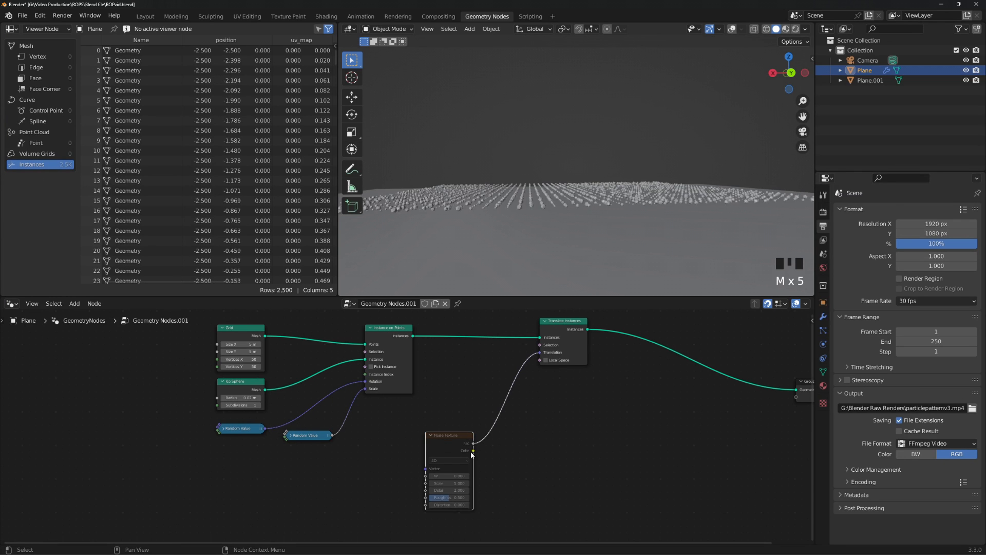
pyautogui.press('m')
# Insert a Set Position node on the link between Translate Instances and Group Output.
pyautogui.hotkey('shift', 'a')
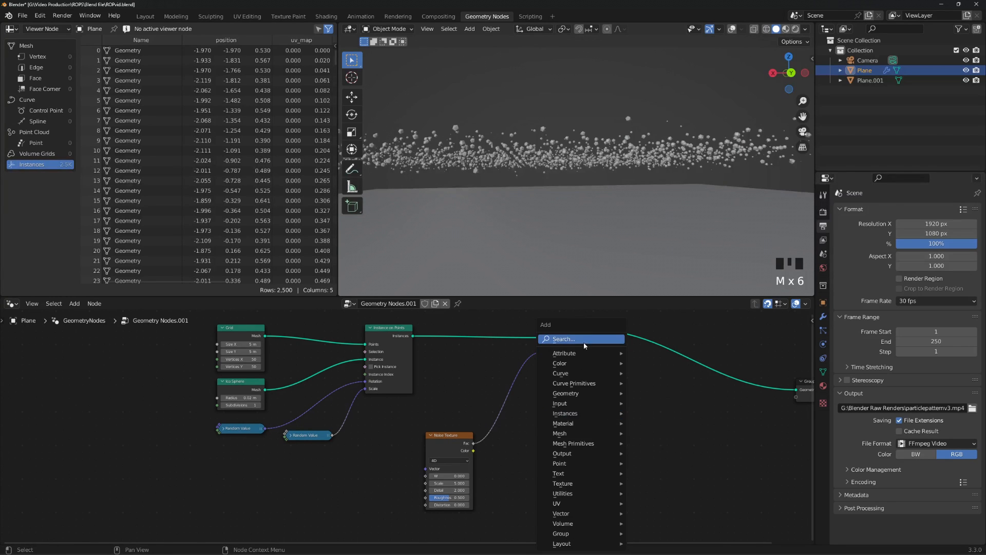
pyautogui.click(584, 339)
pyautogui.write('set')
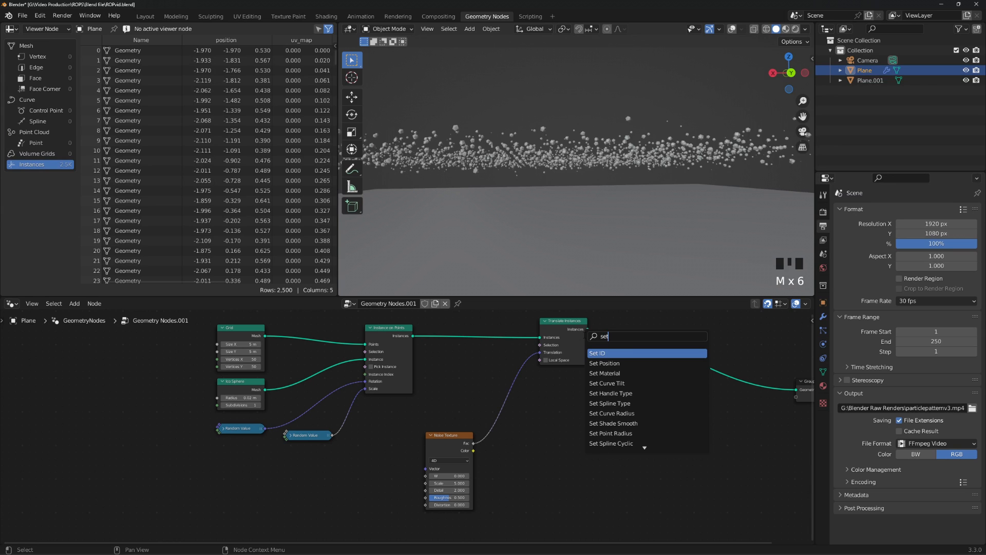
pyautogui.press('Down')
pyautogui.press('Return')
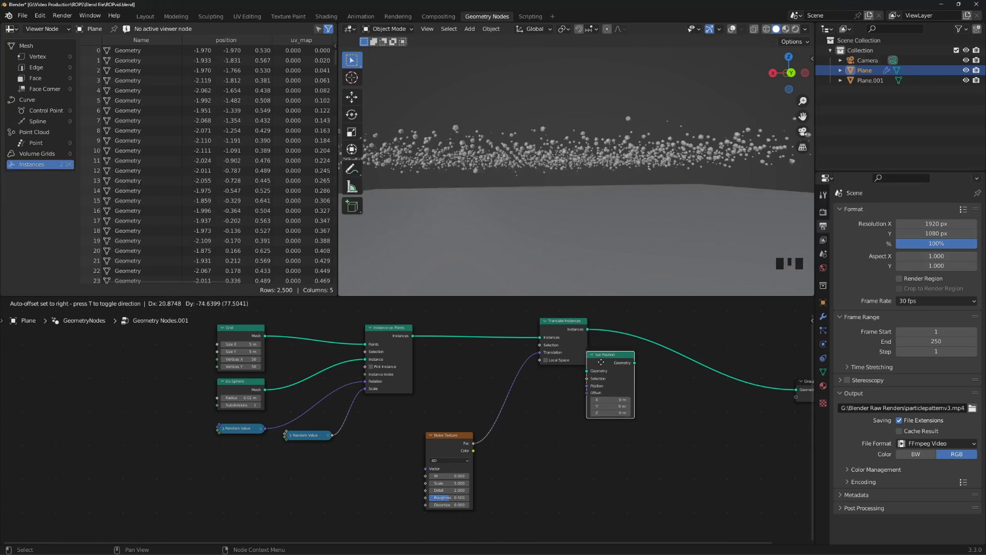
pyautogui.click(691, 343)
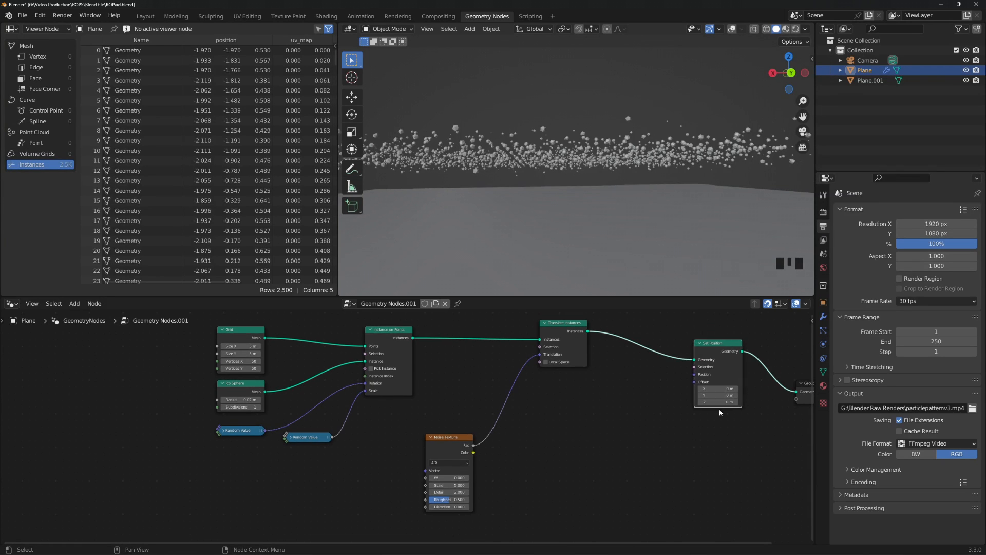
# Set the Set Position offset to -0.5 m in X, -0.5 m in Y and -0.2 m in Z, and check the particles' placement over the floor.
pyautogui.moveTo(718, 402)
pyautogui.mouseDown()
pyautogui.moveTo(688, 402)
pyautogui.moveTo(702, 402)
pyautogui.mouseUp()
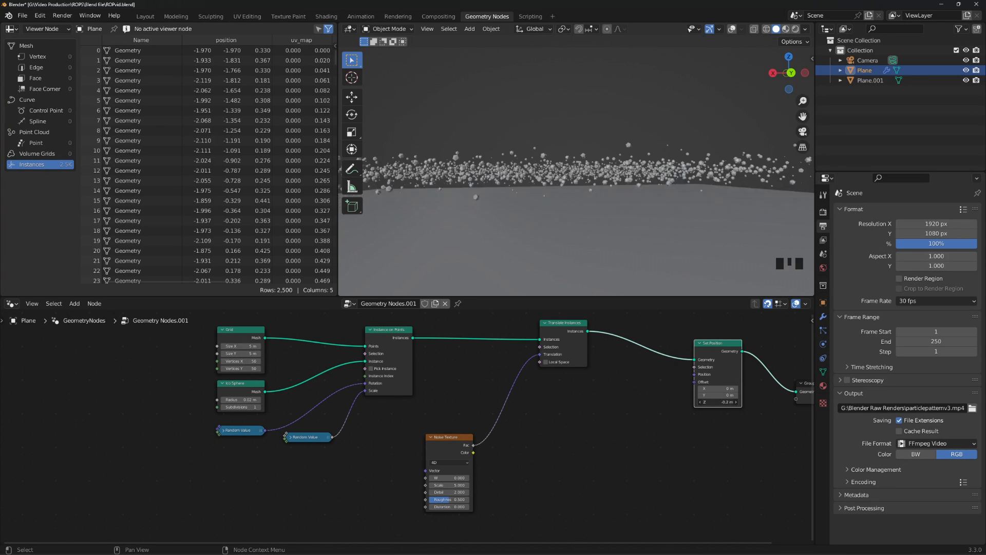
pyautogui.click(724, 395)
pyautogui.press('BackSpace')
pyautogui.write('-0.5')
pyautogui.press('Return')
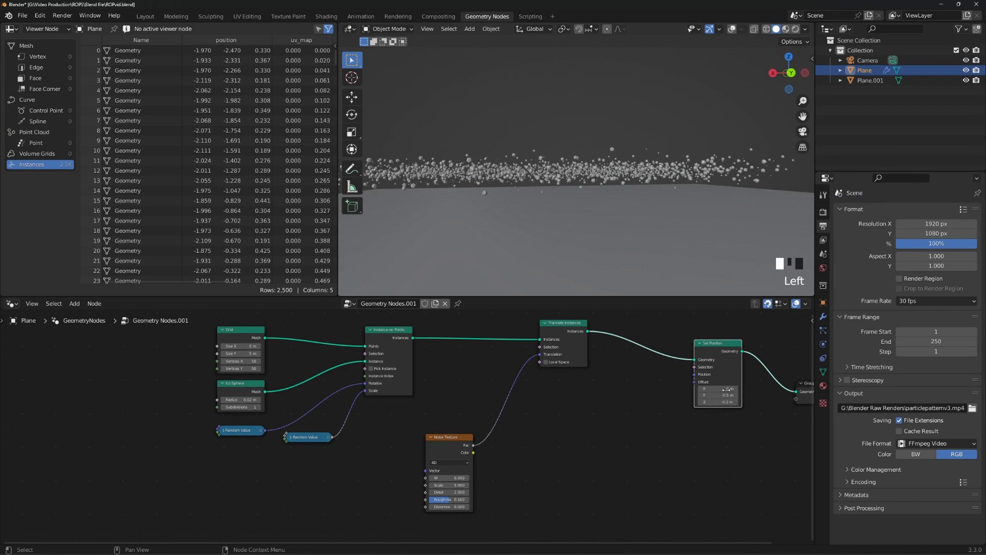
pyautogui.click(727, 389)
pyautogui.press('BackSpace')
pyautogui.write('-0.5')
pyautogui.press('Return')
pyautogui.moveTo(592, 201); pyautogui.dragTo(591, 246, button='middle')
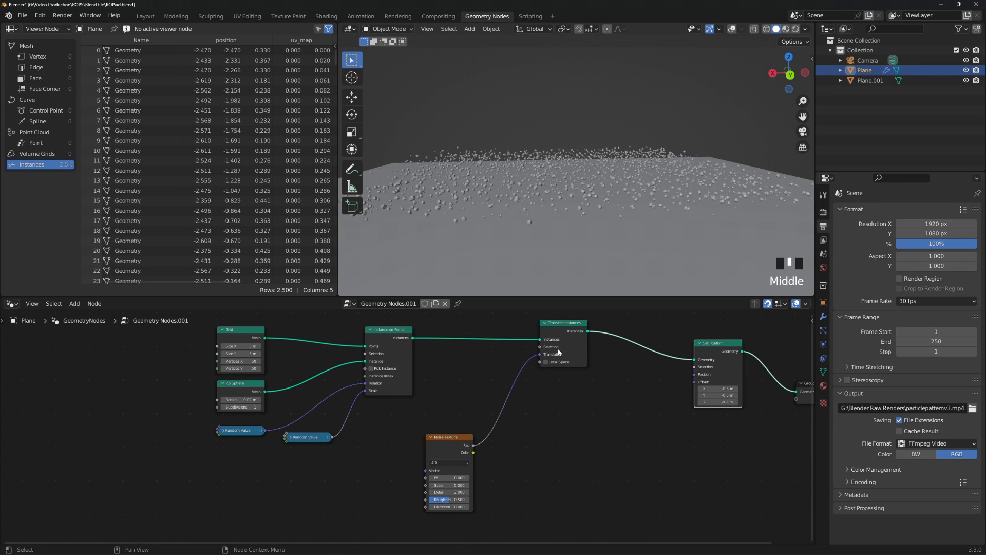
pyautogui.scroll(2, 520, 183)
pyautogui.moveTo(520, 183); pyautogui.dragTo(524, 224, button='middle')
pyautogui.scroll(-3, 520, 231)
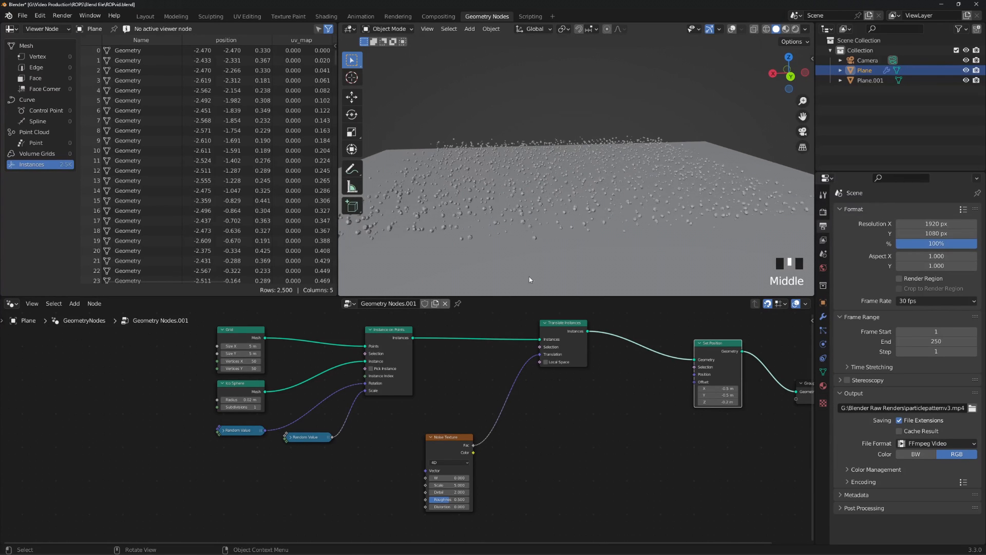
pyautogui.moveTo(450, 477)
pyautogui.mouseDown()
pyautogui.moveTo(499, 478)
pyautogui.moveTo(454, 479)
pyautogui.mouseUp()
pyautogui.click(454, 478)
pyautogui.press('BackSpace')
pyautogui.click(665, 439)
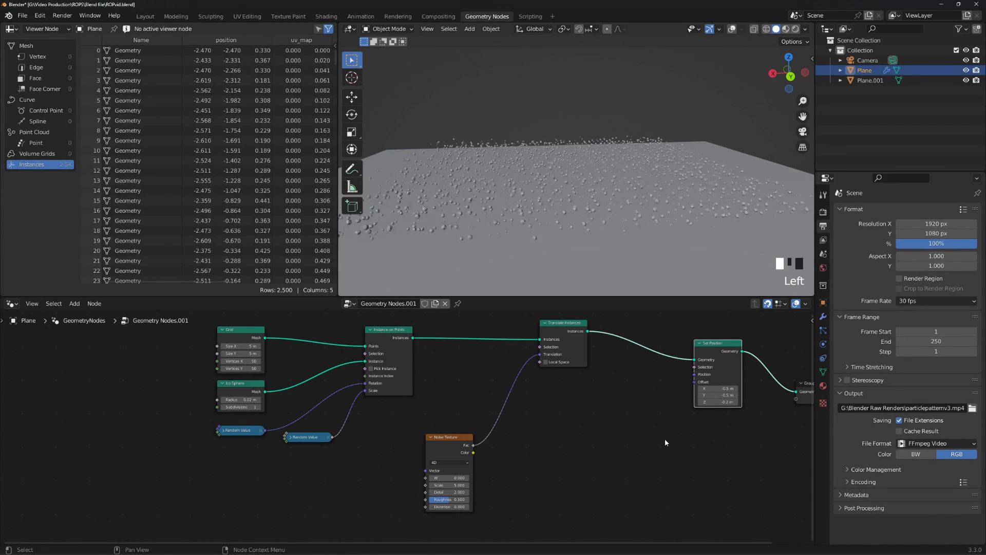
pyautogui.click(664, 439)
# Move the Noise Texture node closer to Translate Instances, leaving free space in front of its inputs.
pyautogui.moveTo(449, 444); pyautogui.dragTo(475, 437)
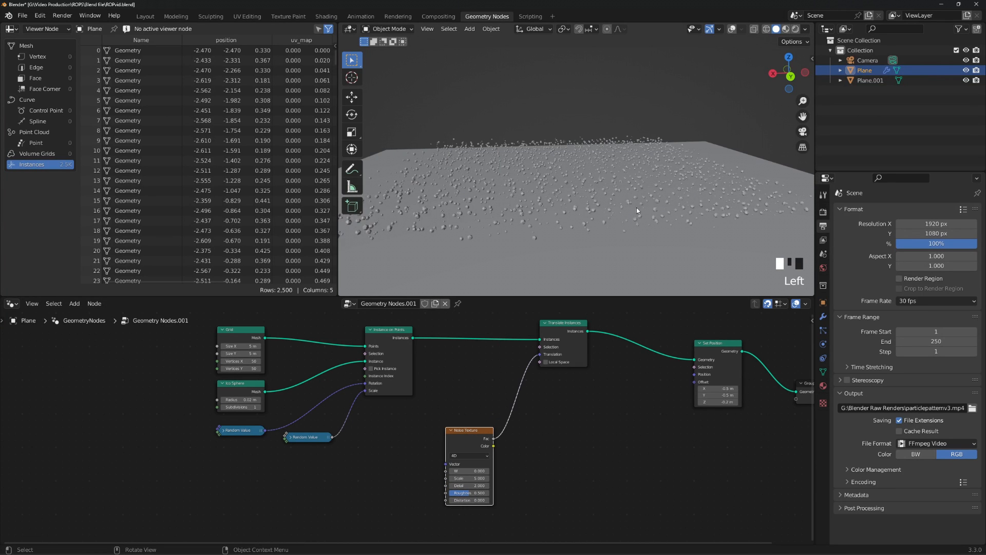
pyautogui.scroll(2, 493, 224)
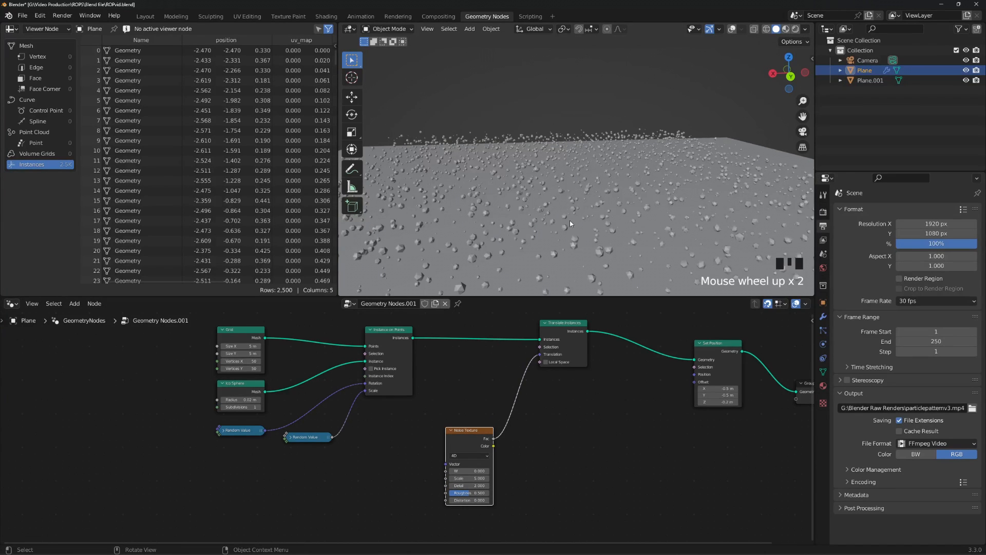
pyautogui.moveTo(537, 197); pyautogui.dragTo(531, 224, button='middle')
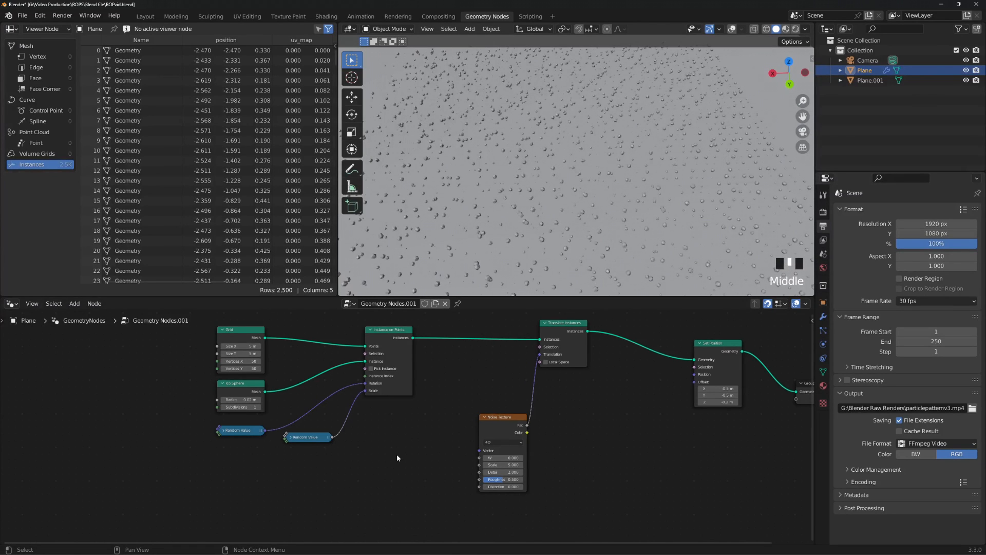
pyautogui.moveTo(392, 472); pyautogui.dragTo(485, 427, button='middle')
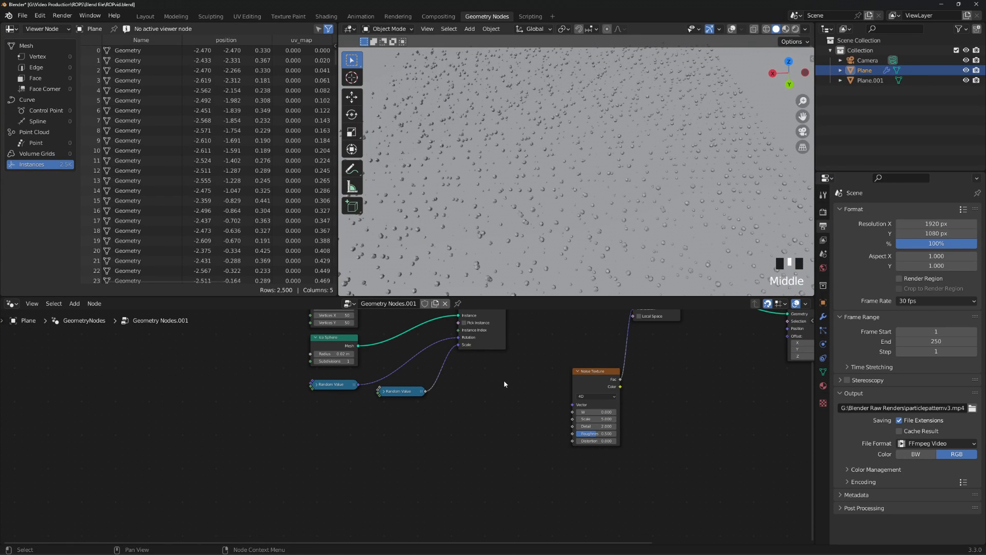
pyautogui.moveTo(573, 404); pyautogui.dragTo(500, 402)
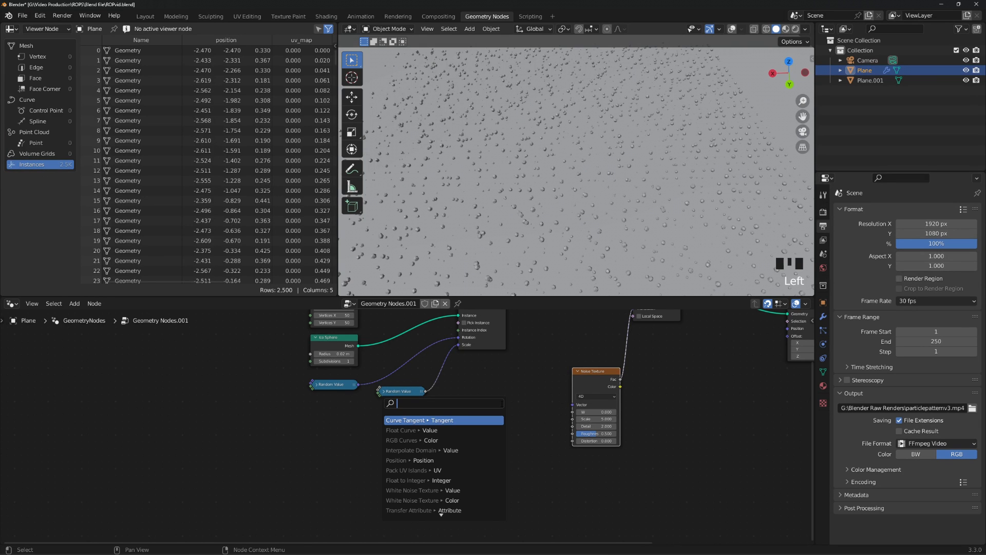
pyautogui.click(715, 444)
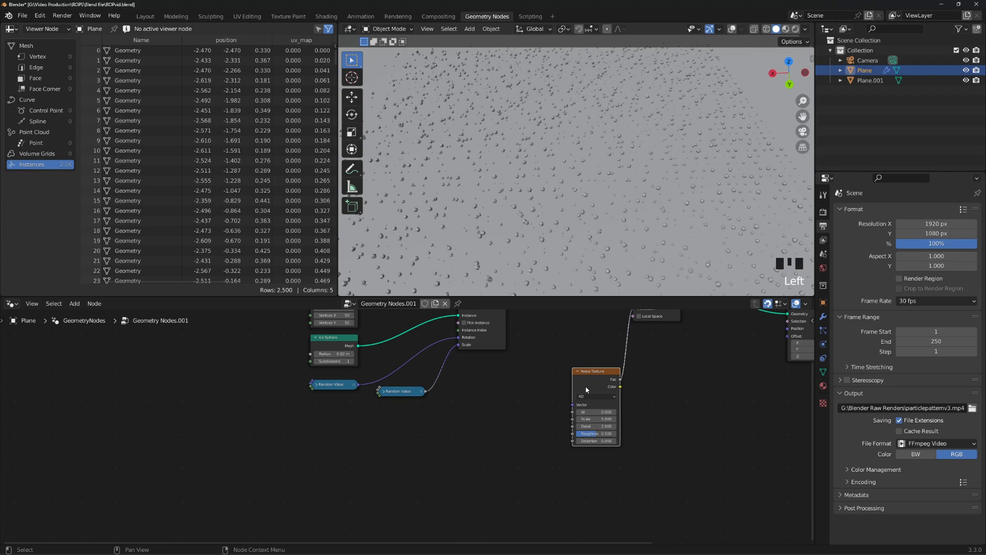
pyautogui.moveTo(594, 384); pyautogui.dragTo(651, 371)
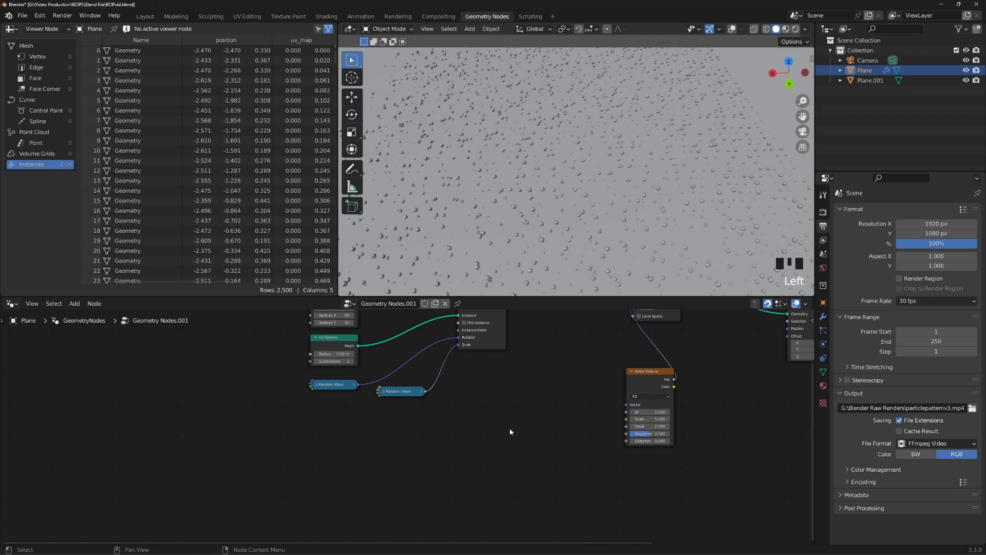
# Add a Position node below the two Random Value nodes.
pyautogui.moveTo(456, 447); pyautogui.dragTo(521, 397, button='middle')
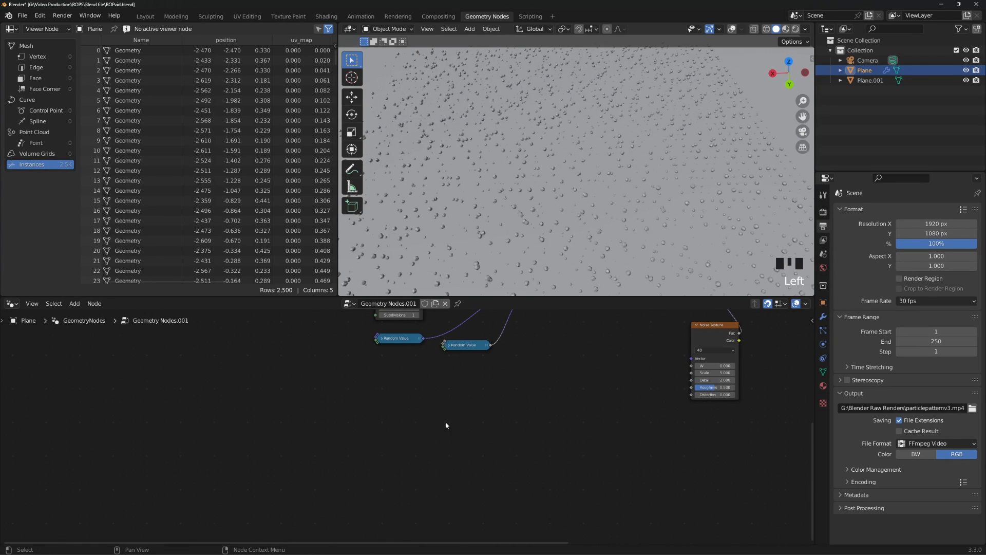
pyautogui.hotkey('shift', 'a')
pyautogui.click(403, 339)
pyautogui.write('position')
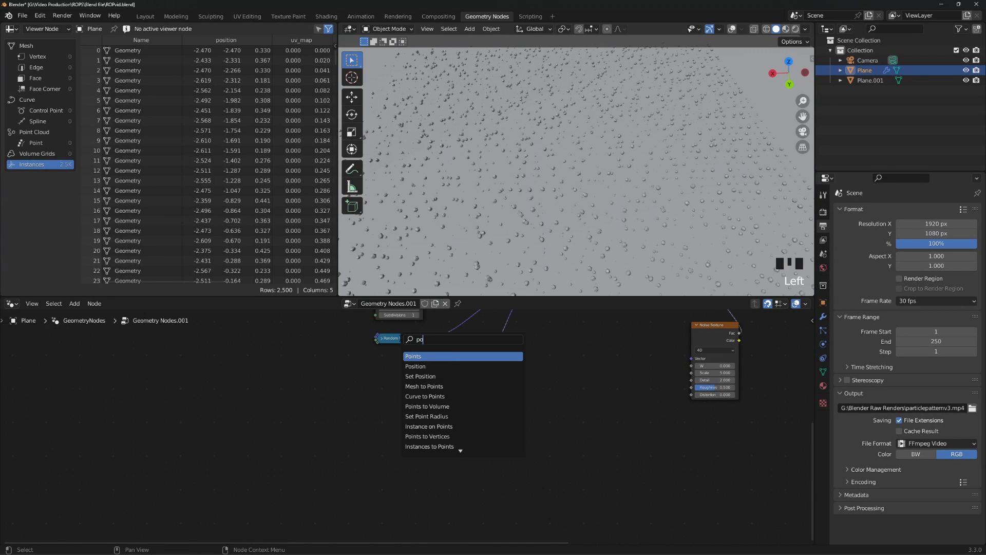
pyautogui.press('Return')
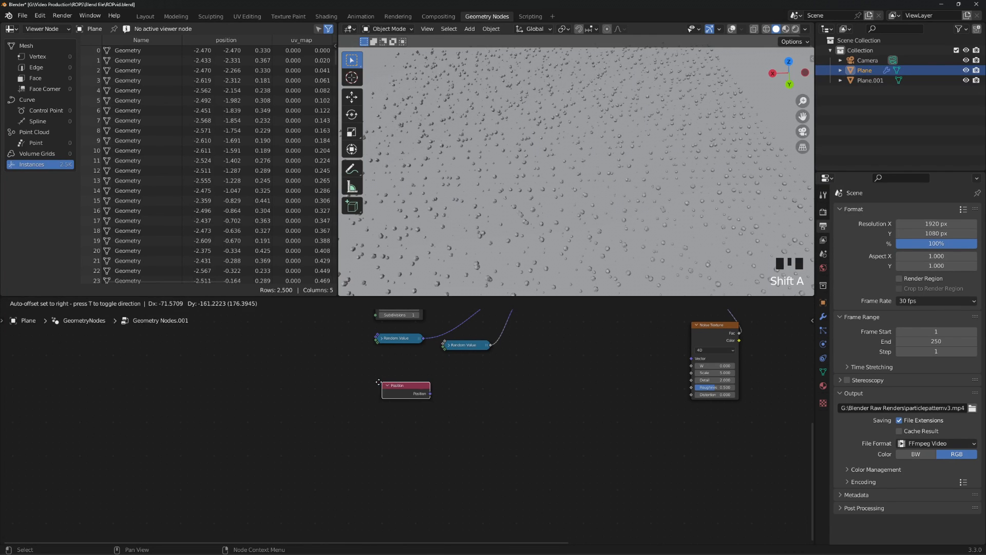
pyautogui.click(379, 385)
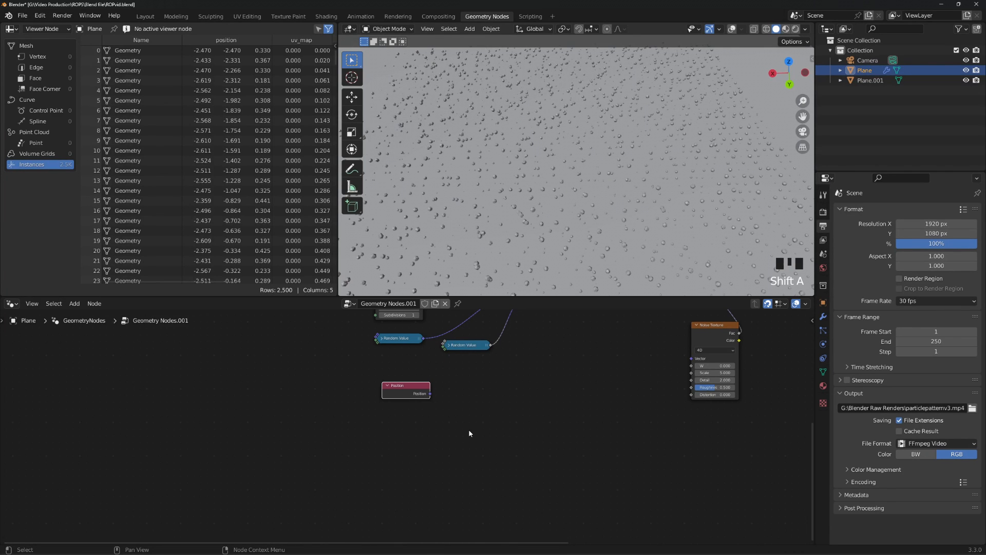
# Add a Scene Time node directly below the Position node.
pyautogui.click(562, 476)
pyautogui.hotkey('shift', 'a')
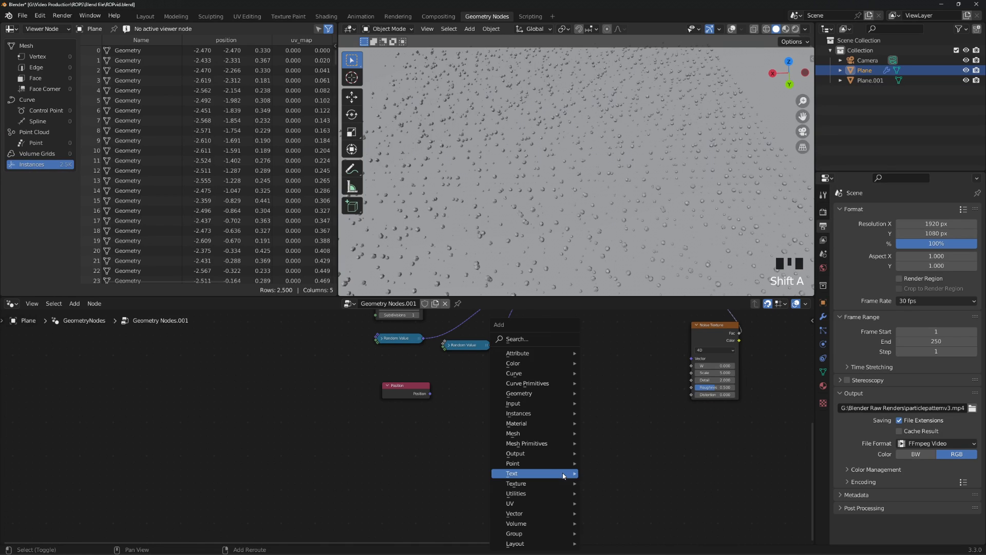
pyautogui.click(538, 340)
pyautogui.write('scene')
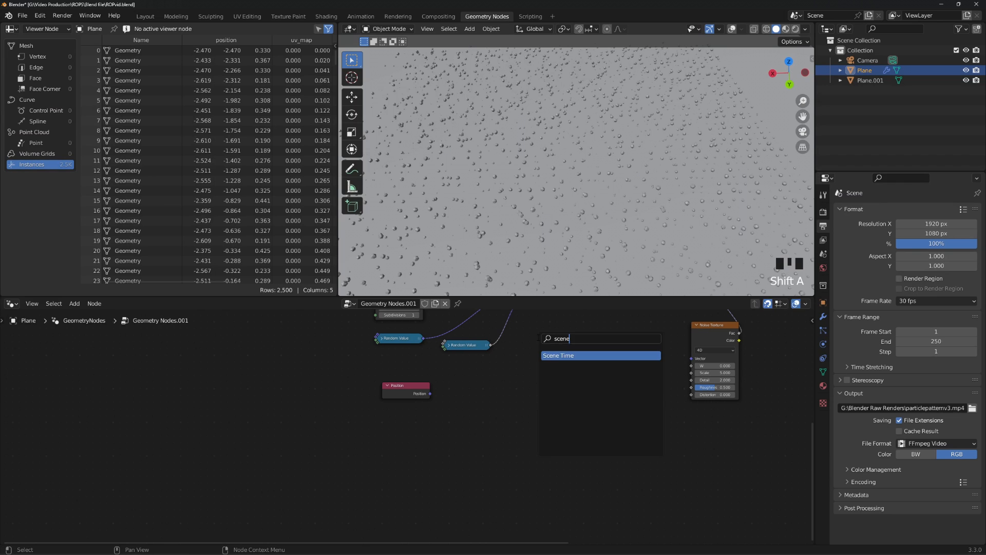
pyautogui.press('Return')
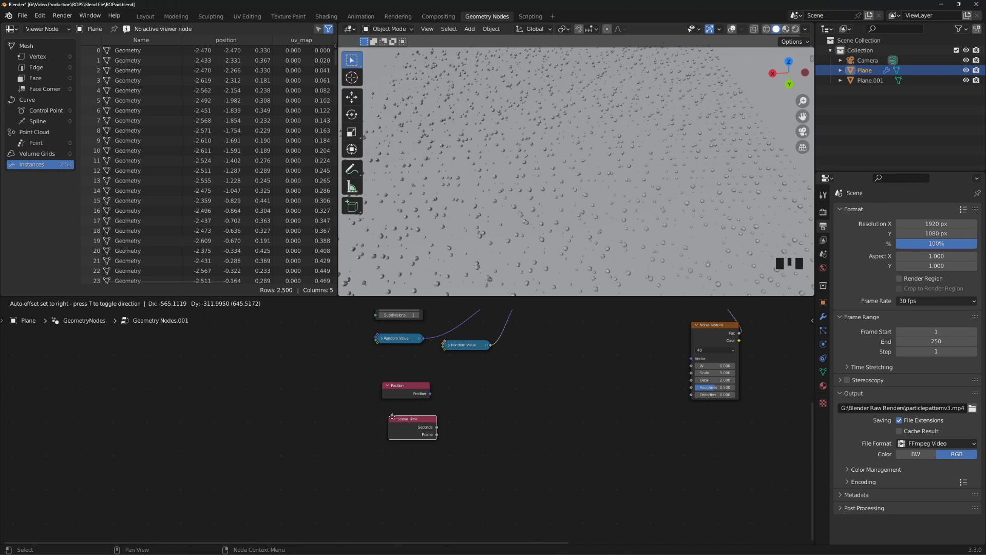
pyautogui.click(382, 411)
pyautogui.click(499, 430)
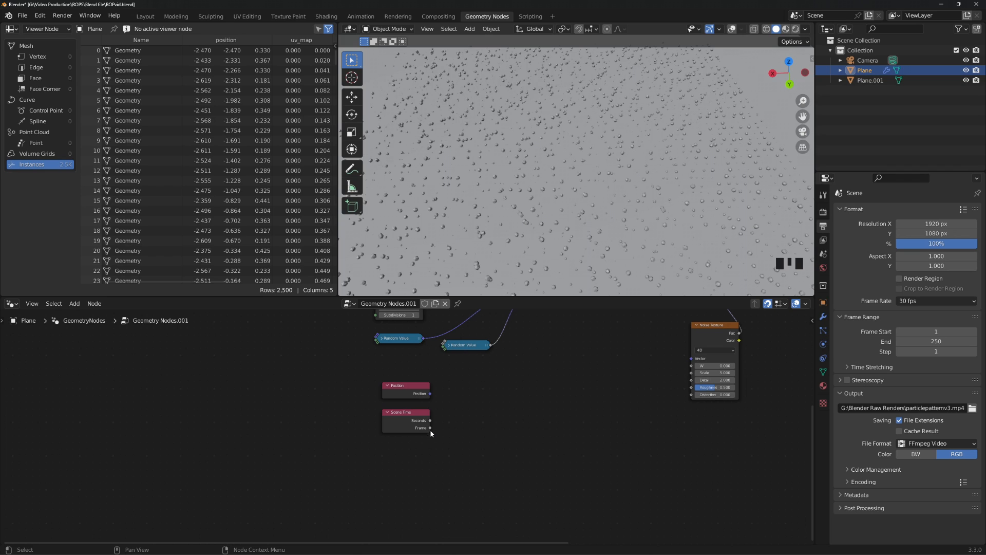
pyautogui.moveTo(430, 428); pyautogui.dragTo(453, 428)
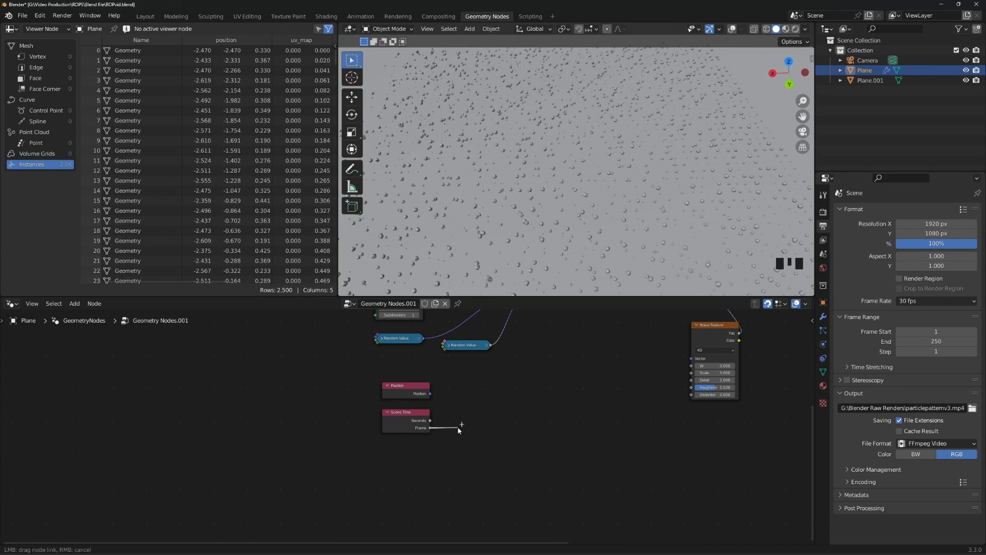
pyautogui.moveTo(459, 429); pyautogui.dragTo(459, 429)
pyautogui.press('Escape')
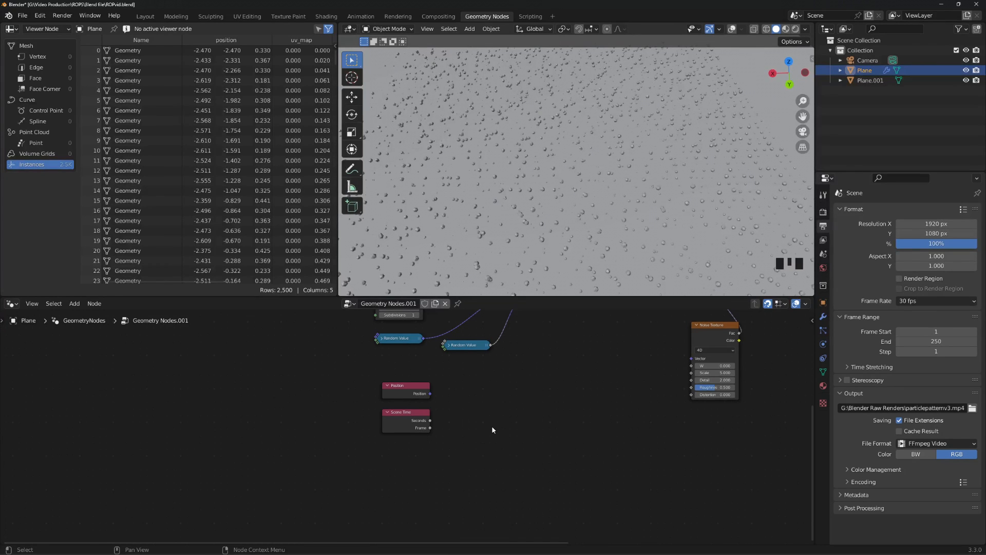
# Add a Math node beside Scene Time and connect Scene Time's Frame output to the Noise Texture's W input.
pyautogui.hotkey('shift', 'a')
pyautogui.write('d')
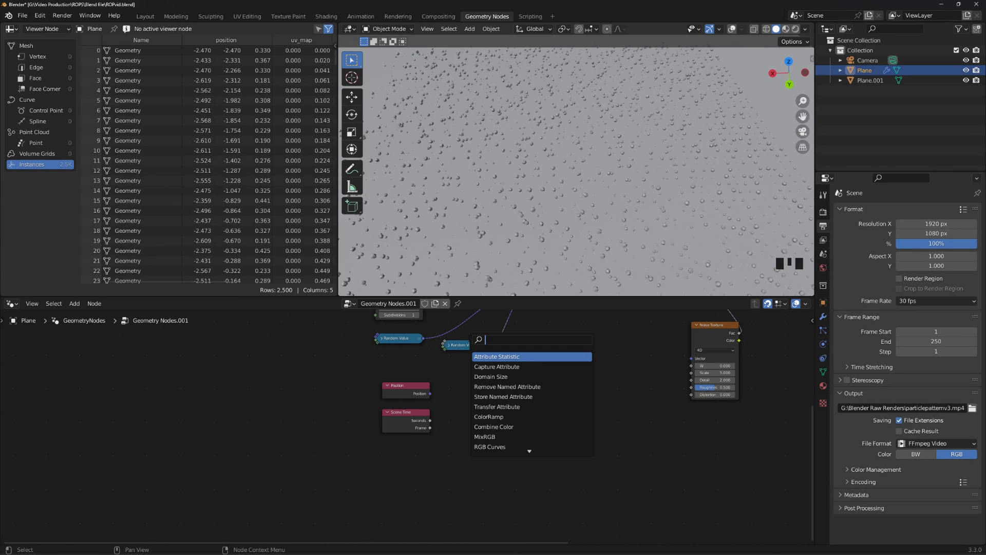
pyautogui.write('evi')
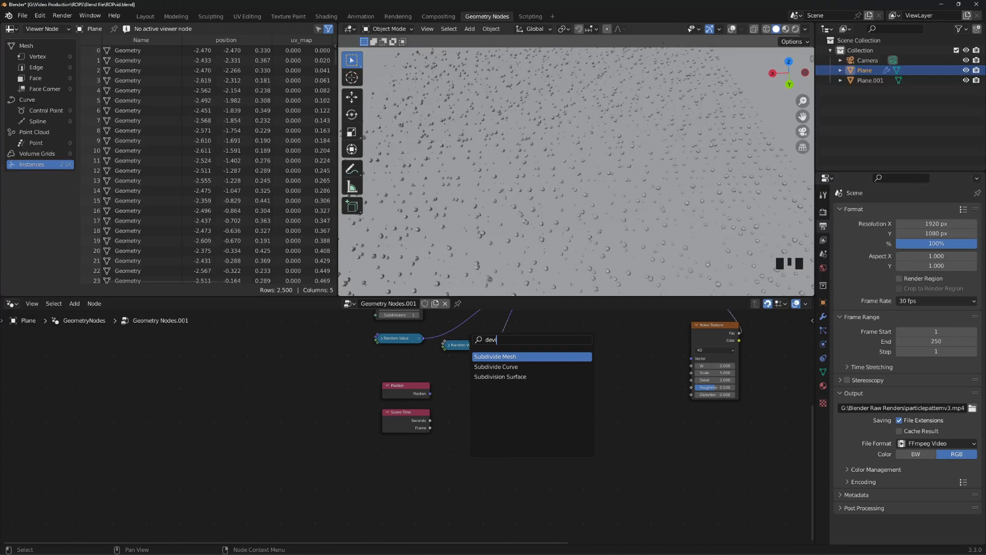
pyautogui.press('BackSpace')
pyautogui.press('BackSpace')
pyautogui.press('BackSpace')
pyautogui.press('BackSpace')
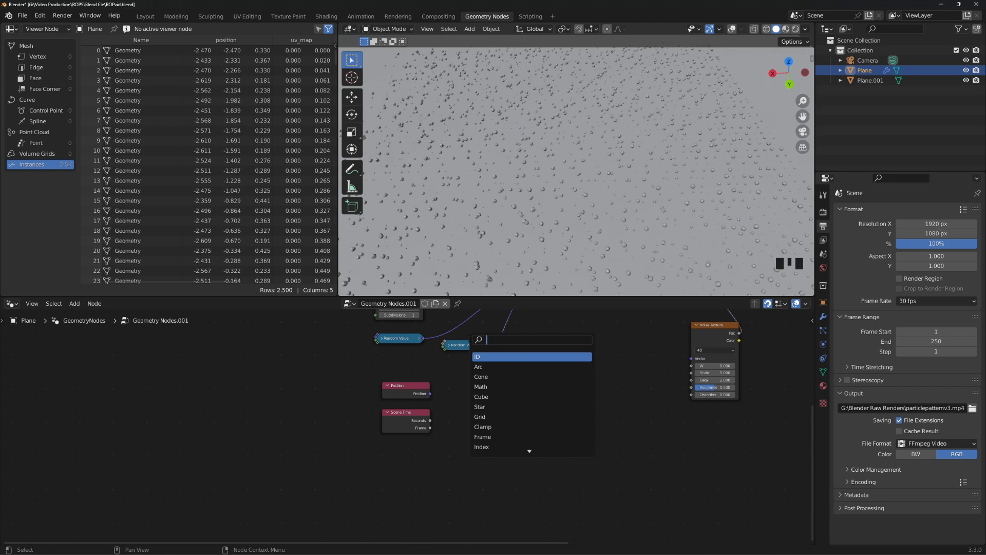
pyautogui.write('math')
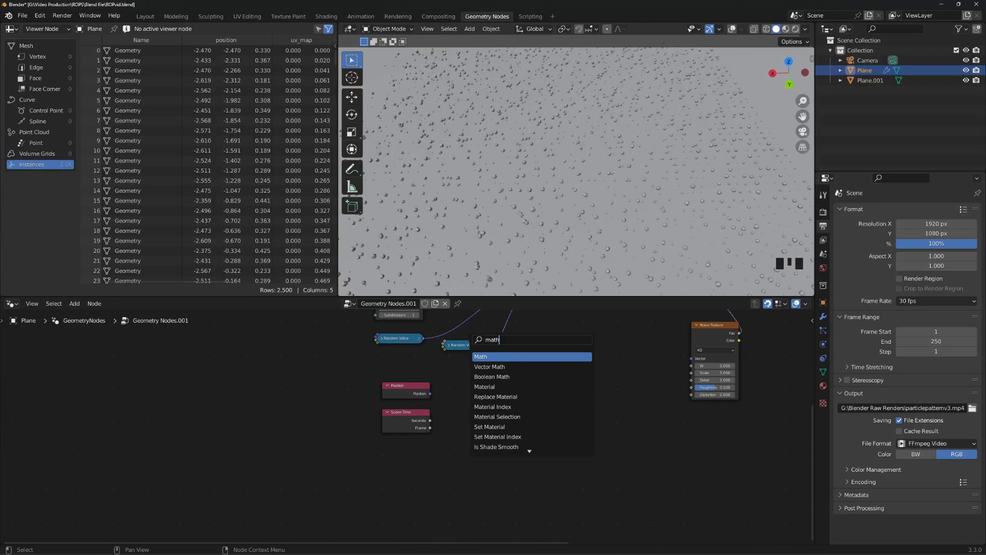
pyautogui.click(488, 357)
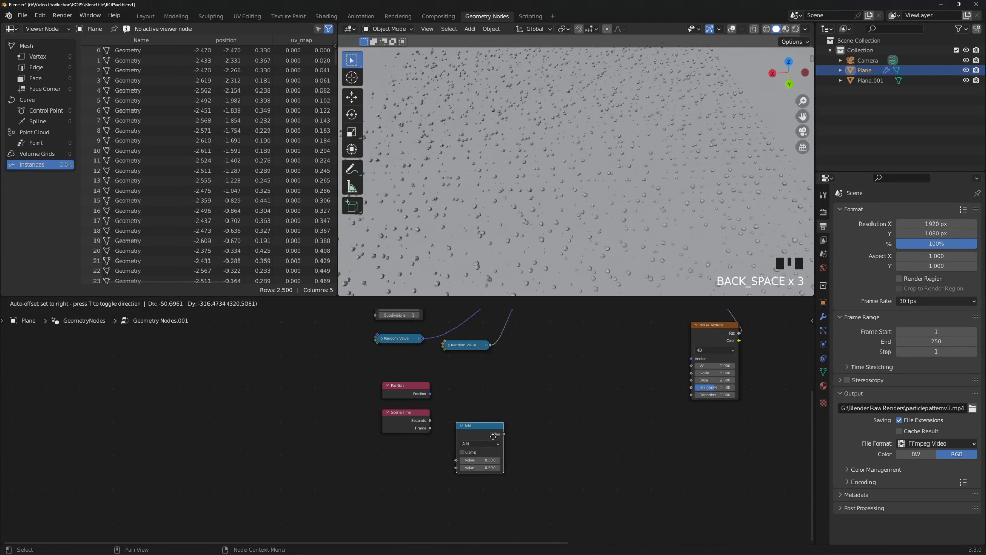
pyautogui.click(497, 426)
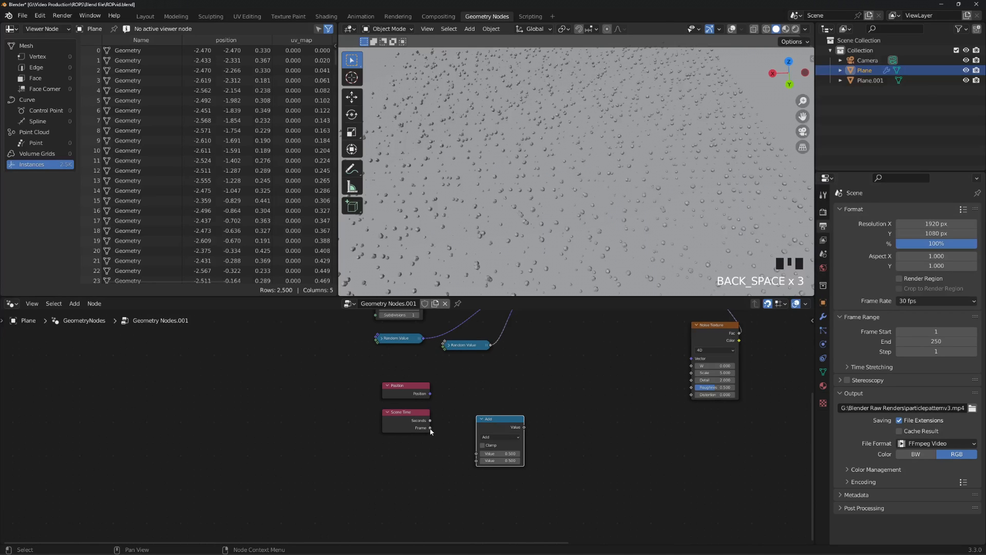
pyautogui.moveTo(430, 428); pyautogui.dragTo(691, 366)
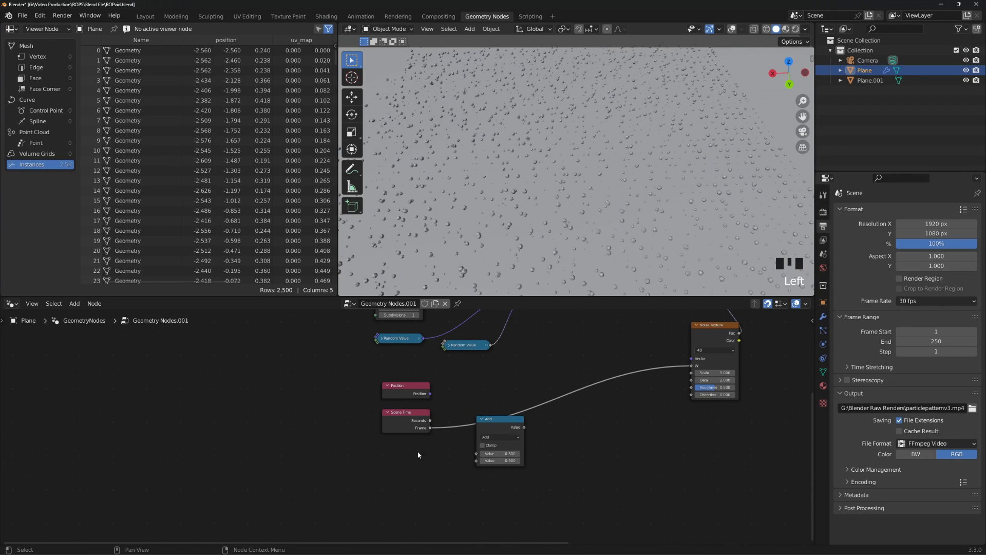
# Split off a Timeline editor below the node editor and briefly play the animation to check the particle motion.
pyautogui.moveTo(11, 551)
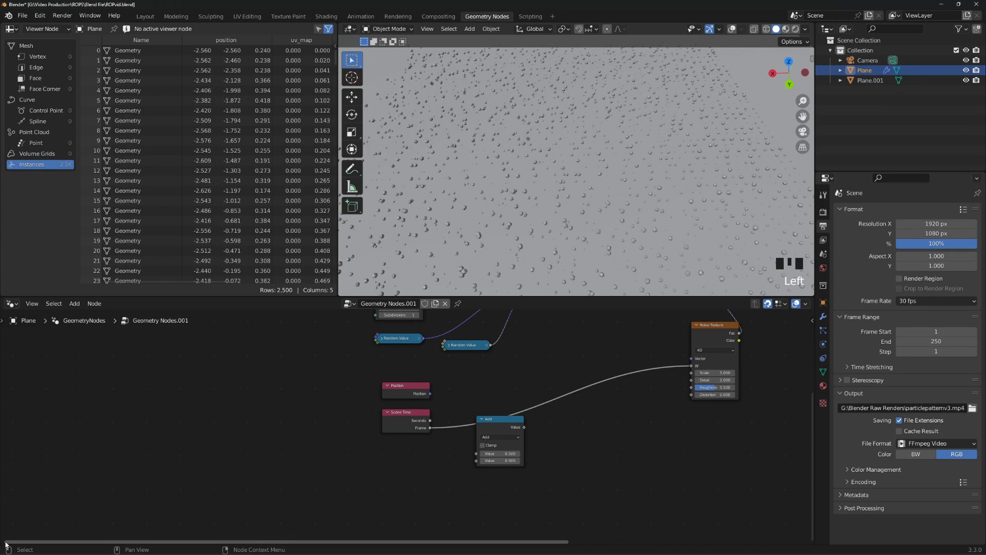
pyautogui.moveTo(5, 544); pyautogui.dragTo(12, 522)
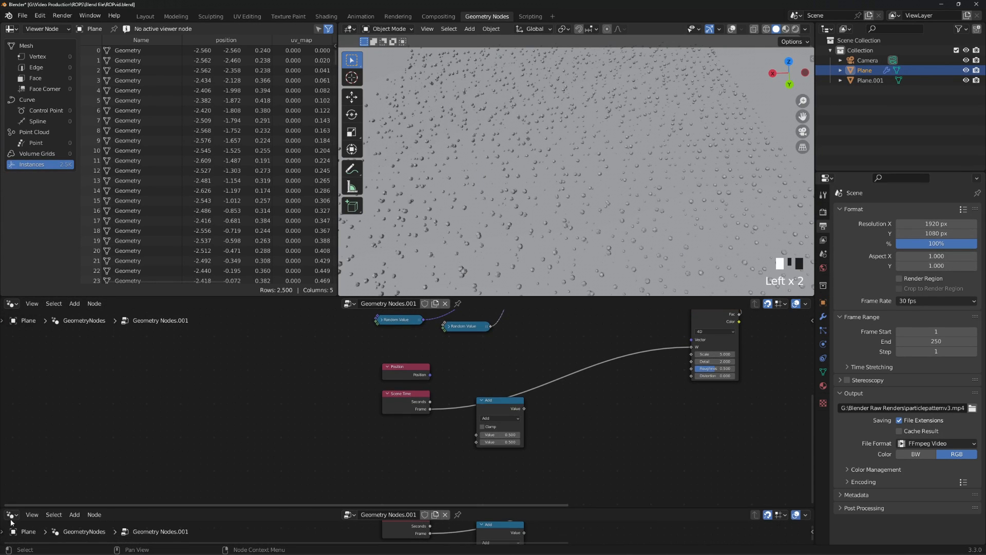
pyautogui.click(11, 514)
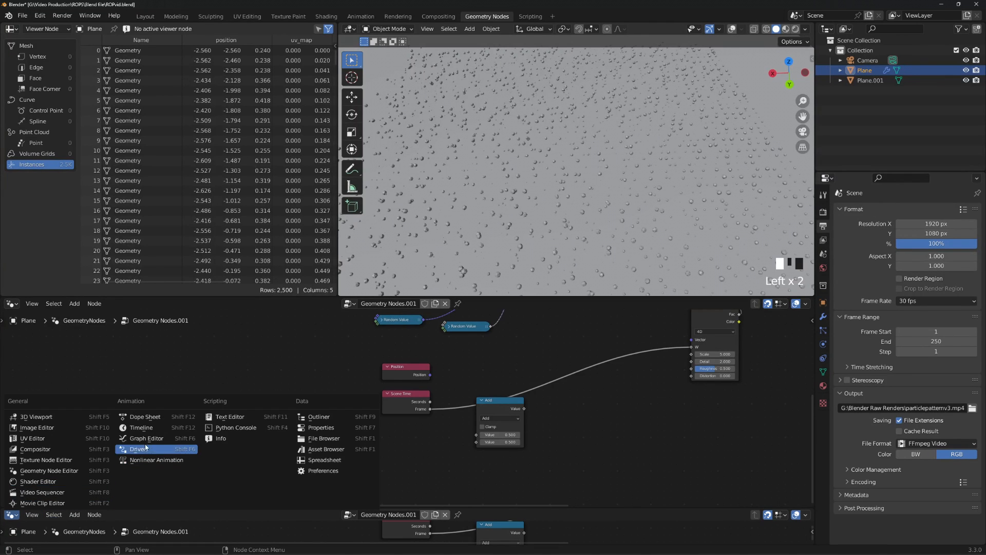
pyautogui.click(141, 427)
pyautogui.click(413, 515)
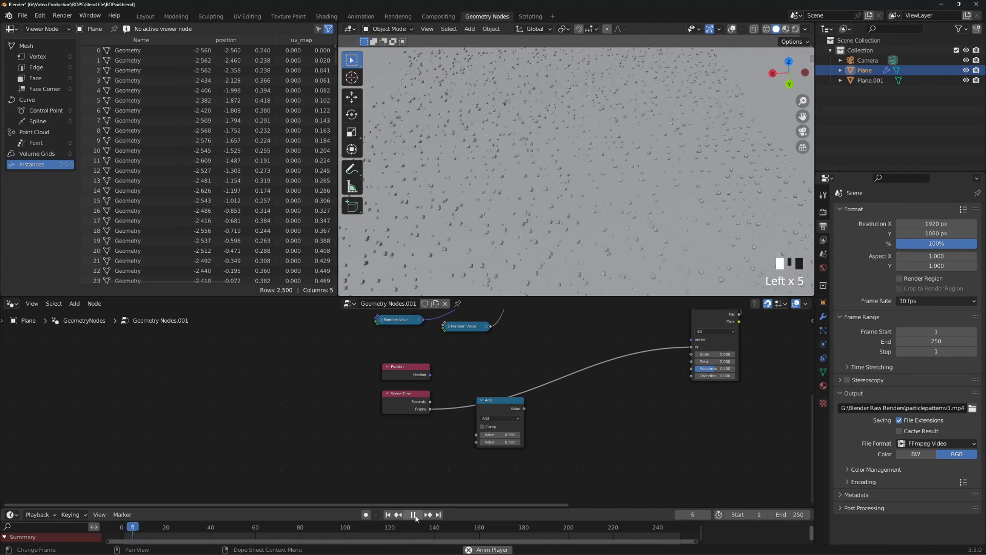
pyautogui.click(413, 515)
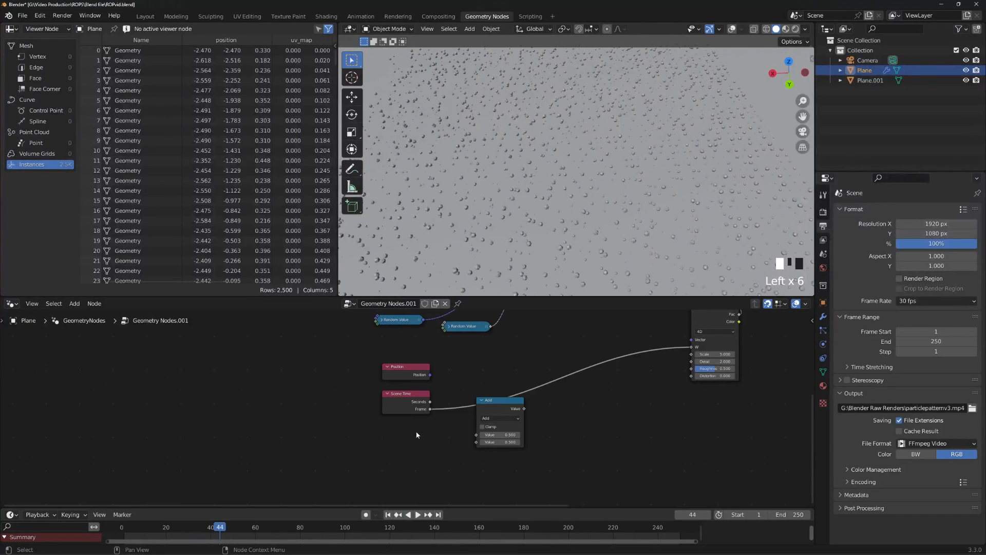
# Move Scene Time's Frame link from the Noise Texture's W input to the Math node's first value and set its second value to 250.
pyautogui.moveTo(692, 346); pyautogui.dragTo(479, 438)
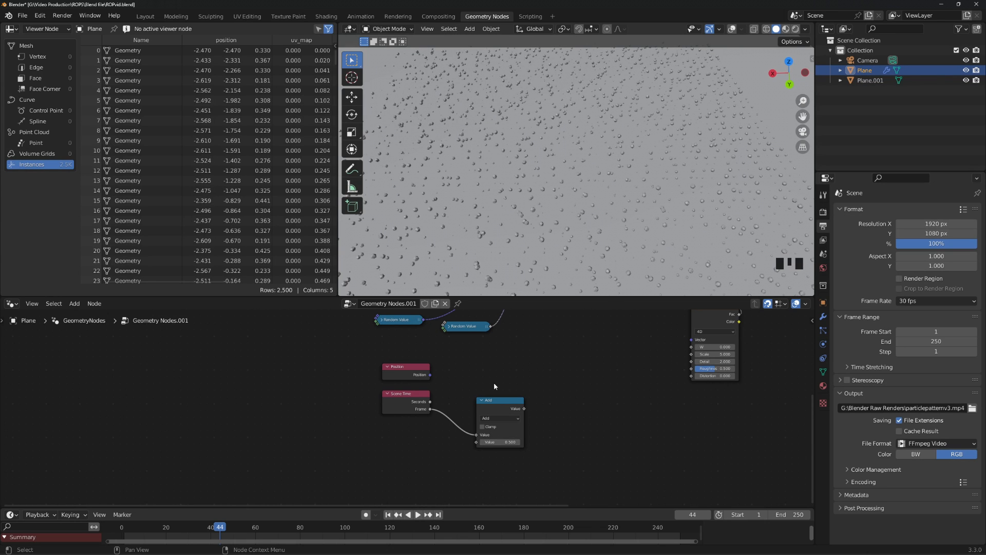
pyautogui.moveTo(503, 402); pyautogui.dragTo(489, 403)
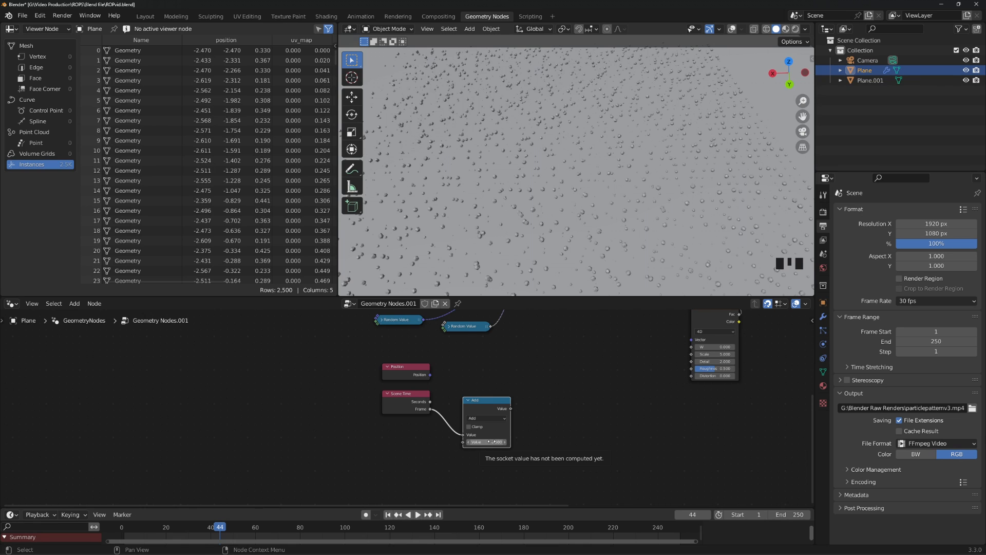
pyautogui.click(491, 442)
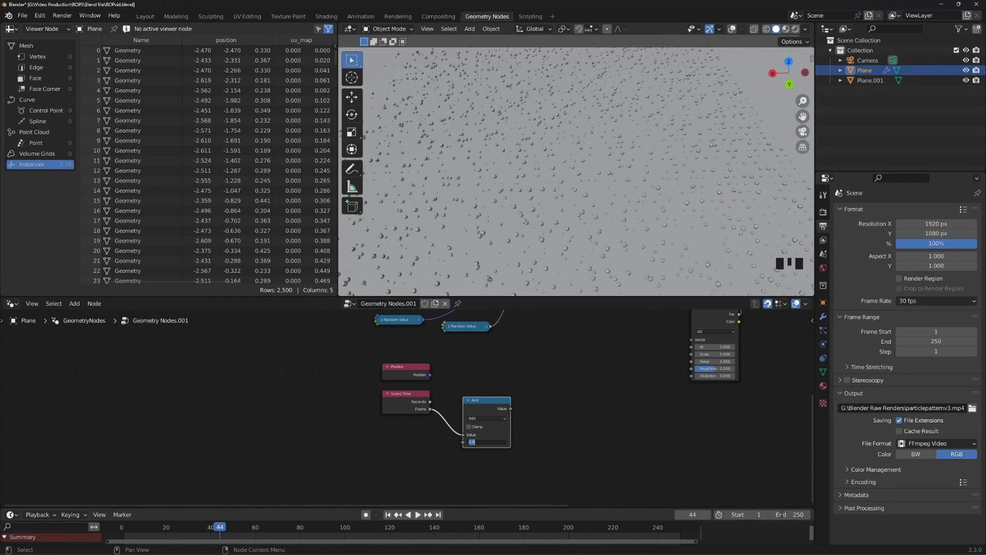
pyautogui.press('Return')
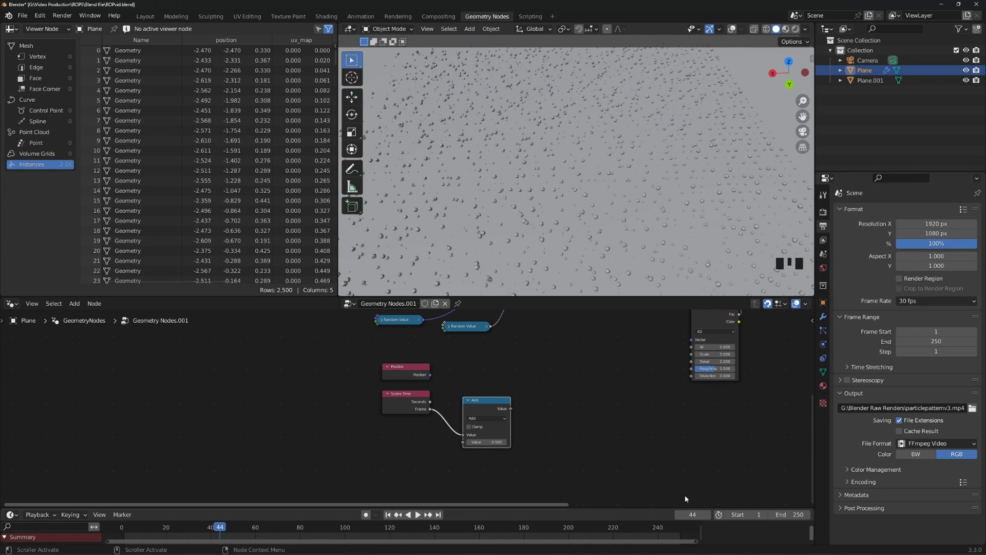
pyautogui.click(491, 442)
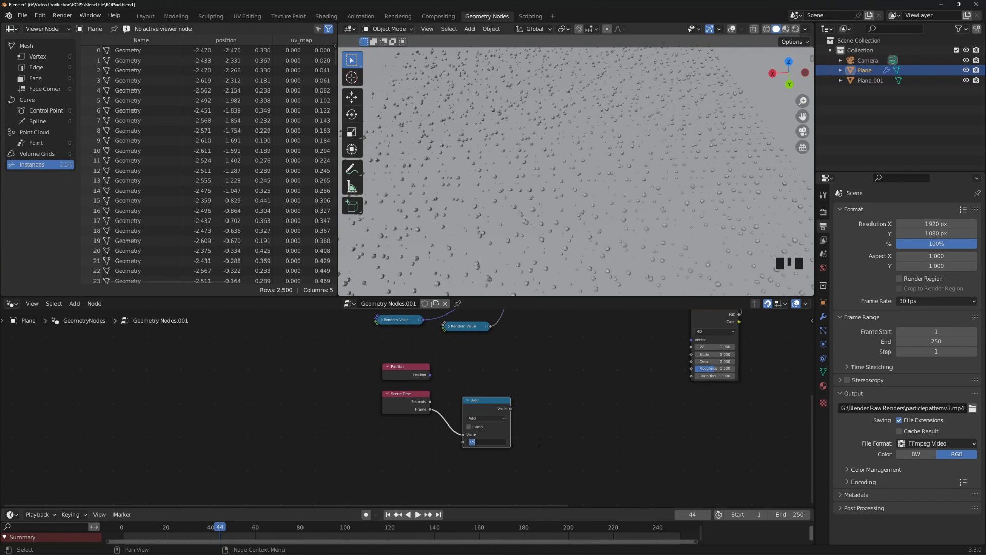
pyautogui.write('250')
pyautogui.press('Return')
pyautogui.click(538, 443)
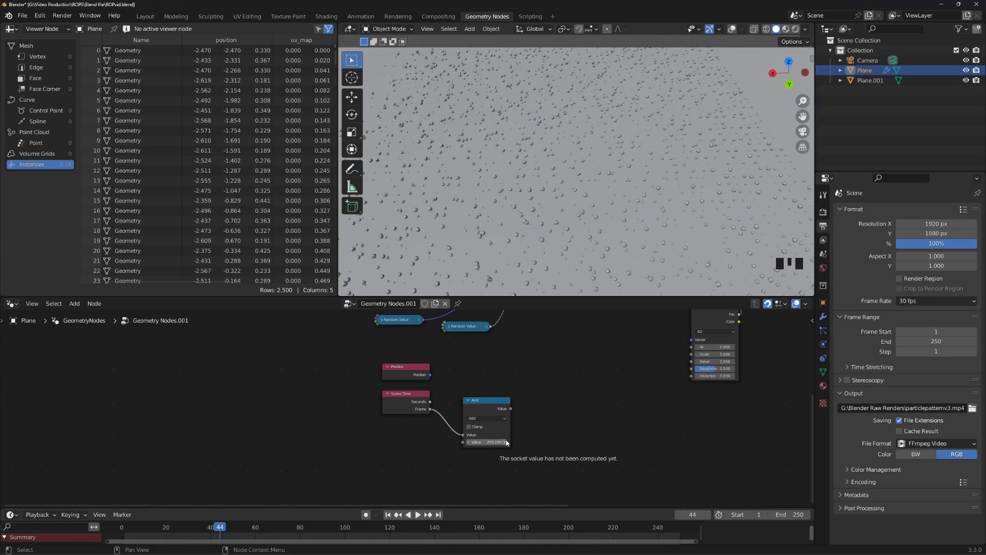
# Change the Math node's operation from Add to Divide.
pyautogui.click(493, 416)
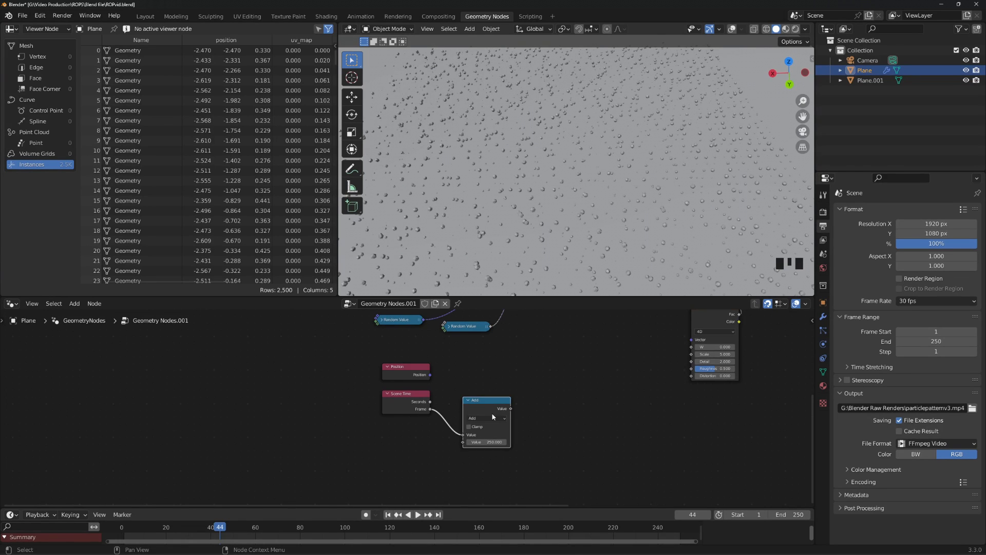
pyautogui.click(493, 418)
pyautogui.click(501, 461)
# Add a Combine XYZ node beside the Divide node and connect Divide's Value output to its X and Y inputs.
pyautogui.hotkey('shift', 'a')
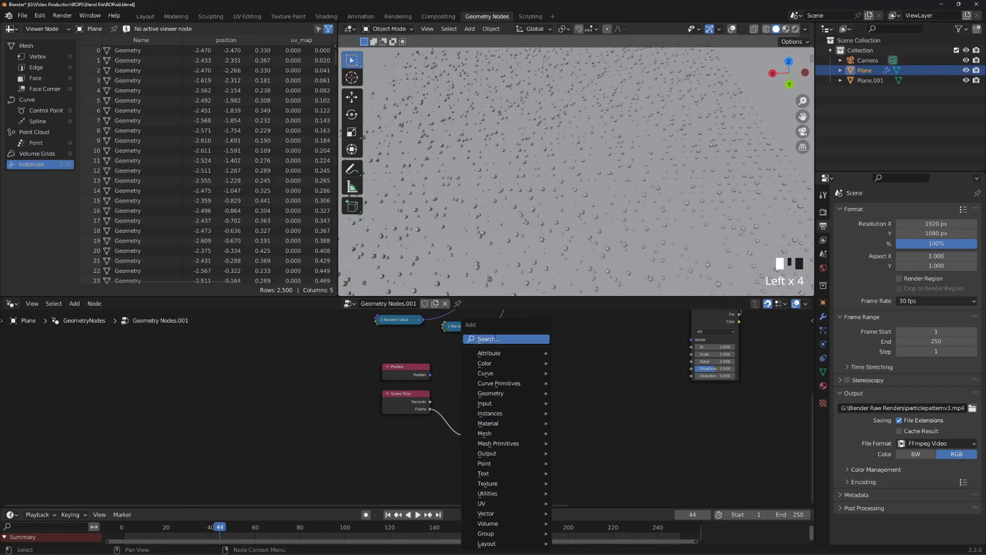
pyautogui.click(496, 339)
pyautogui.write('combi')
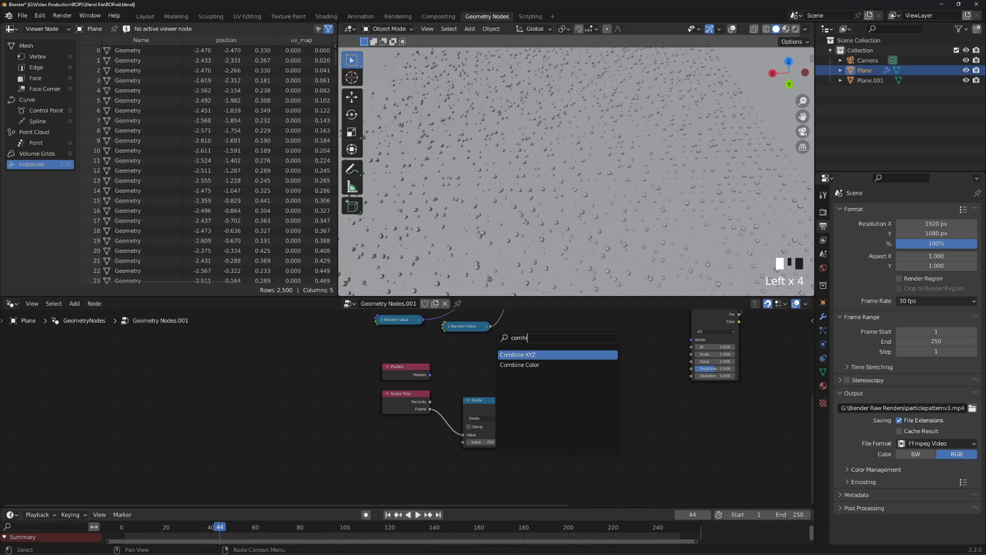
pyautogui.press('Return')
pyautogui.click(569, 419)
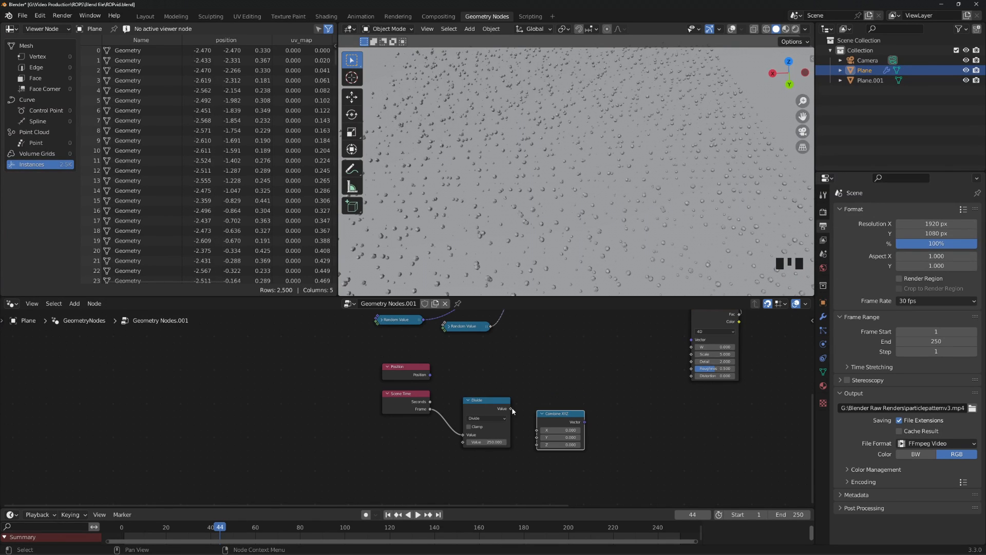
pyautogui.moveTo(542, 225); pyautogui.dragTo(548, 157, button='middle')
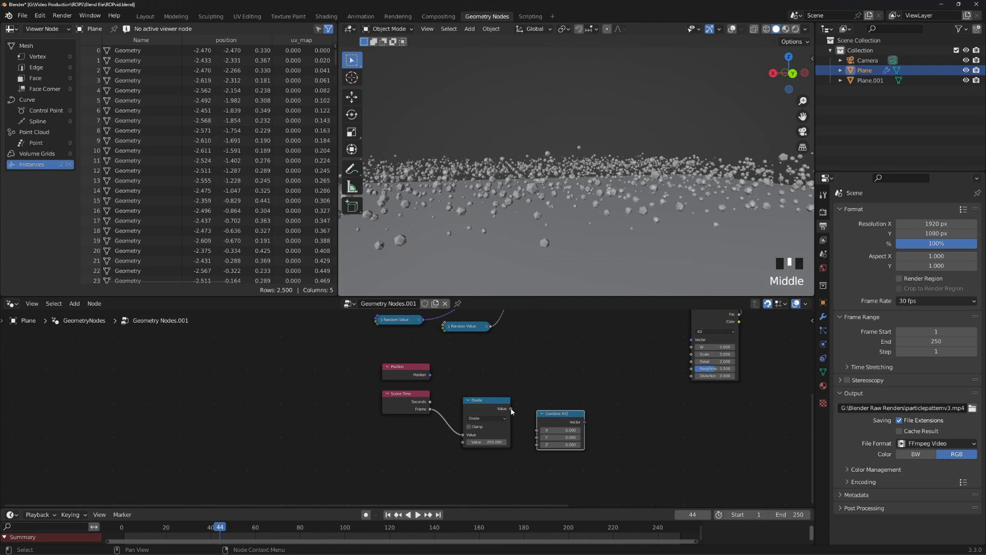
pyautogui.moveTo(511, 409); pyautogui.dragTo(537, 438)
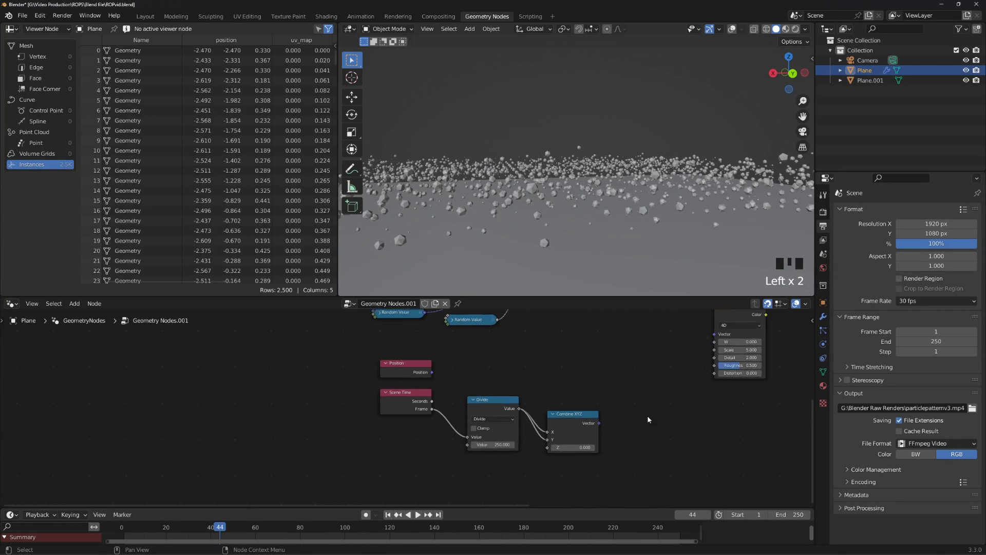
# Shift the Position, Scene Time, Divide and Combine XYZ nodes together to the left to free space before the Noise Texture.
pyautogui.moveTo(335, 347); pyautogui.dragTo(613, 471)
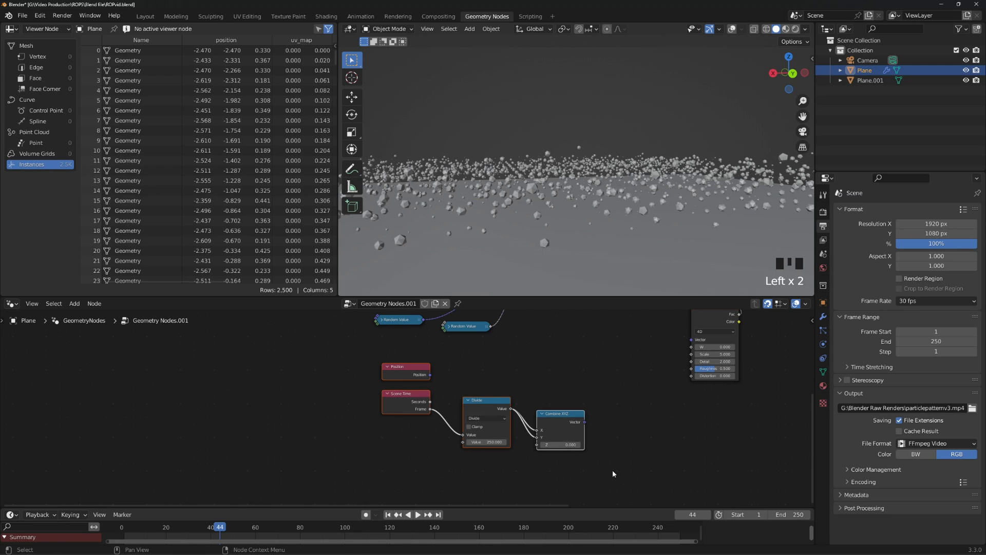
pyautogui.press('g')
pyautogui.click(441, 468)
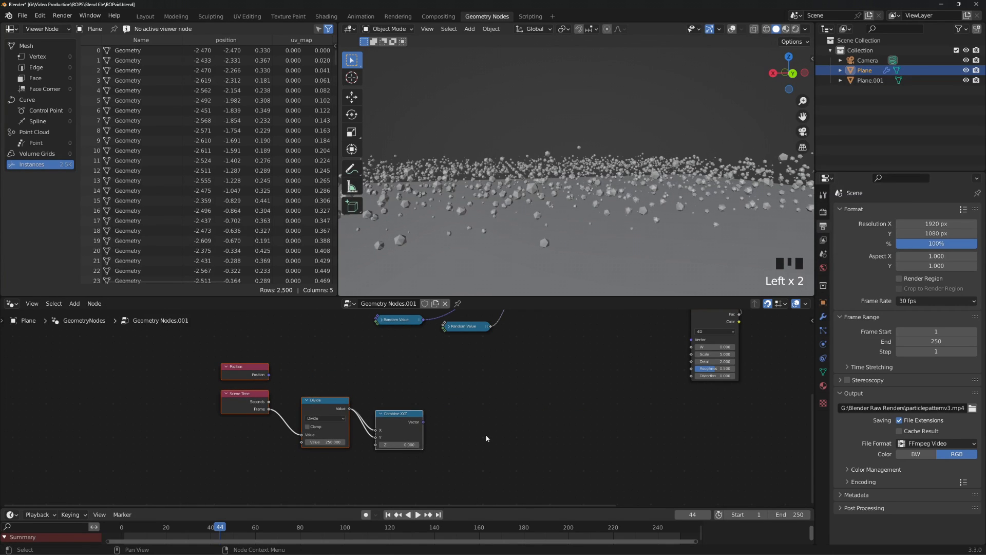
# Add a Vector Math node to the right of the Combine XYZ node.
pyautogui.hotkey('shift', 'a')
pyautogui.click(487, 339)
pyautogui.write('vec')
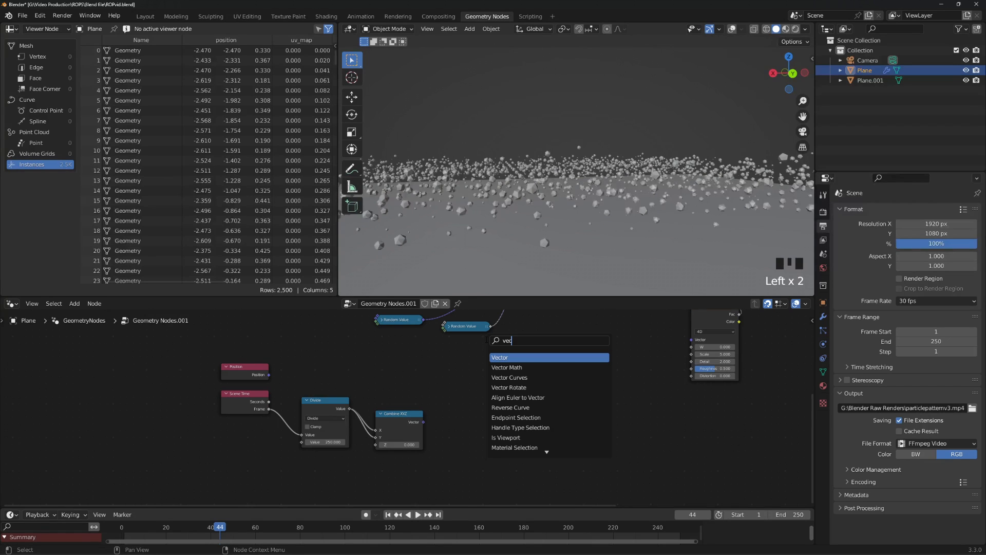
pyautogui.click(507, 367)
pyautogui.click(478, 381)
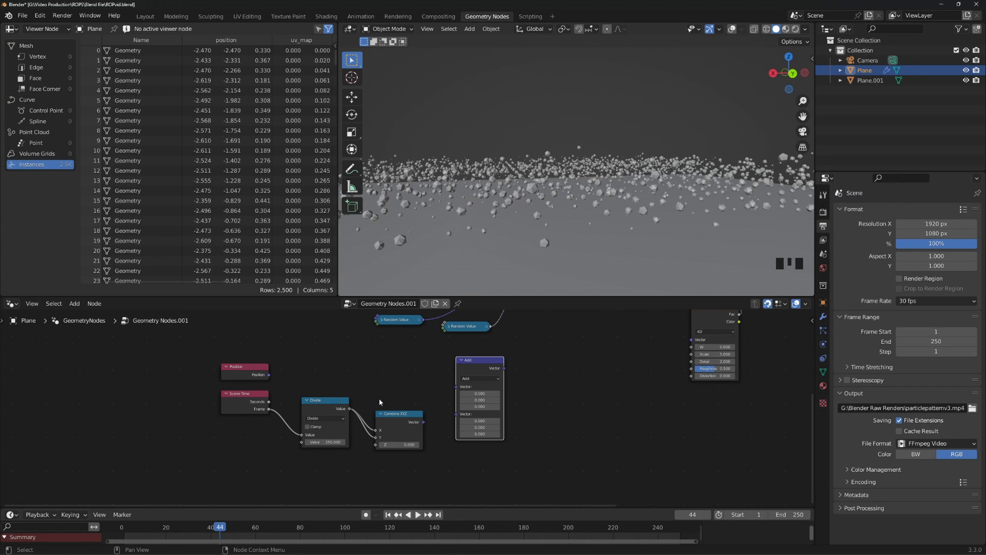
# Connect Position and Combine XYZ to the Vector Math node's first and second vector inputs, and move that node closer to them.
pyautogui.moveTo(268, 375); pyautogui.dragTo(457, 387)
pyautogui.moveTo(423, 422); pyautogui.dragTo(457, 394)
pyautogui.moveTo(482, 361); pyautogui.dragTo(416, 361)
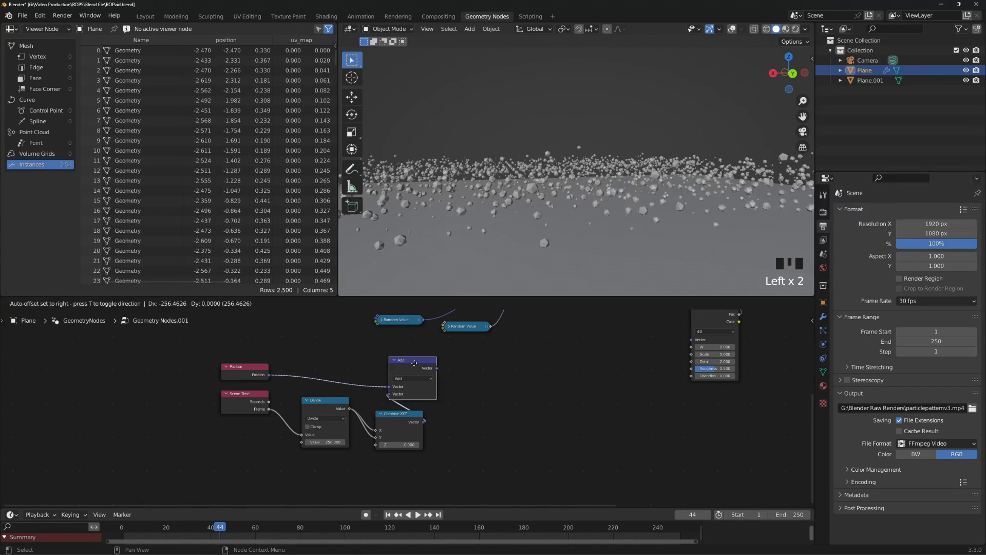
# Tighten the layout by moving the Divide and Combine XYZ nodes closer to Scene Time.
pyautogui.scroll(-3, 591, 203)
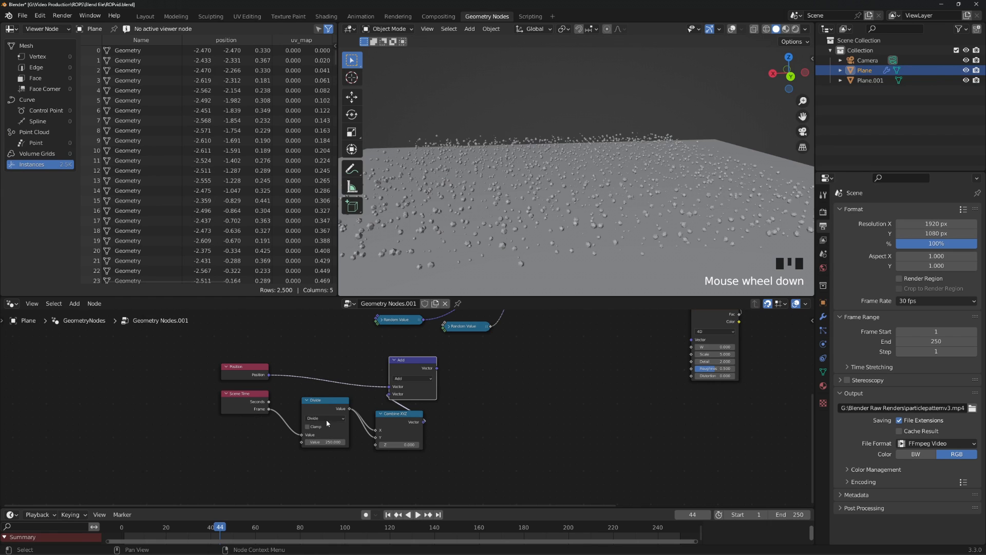
pyautogui.moveTo(325, 400); pyautogui.dragTo(304, 393)
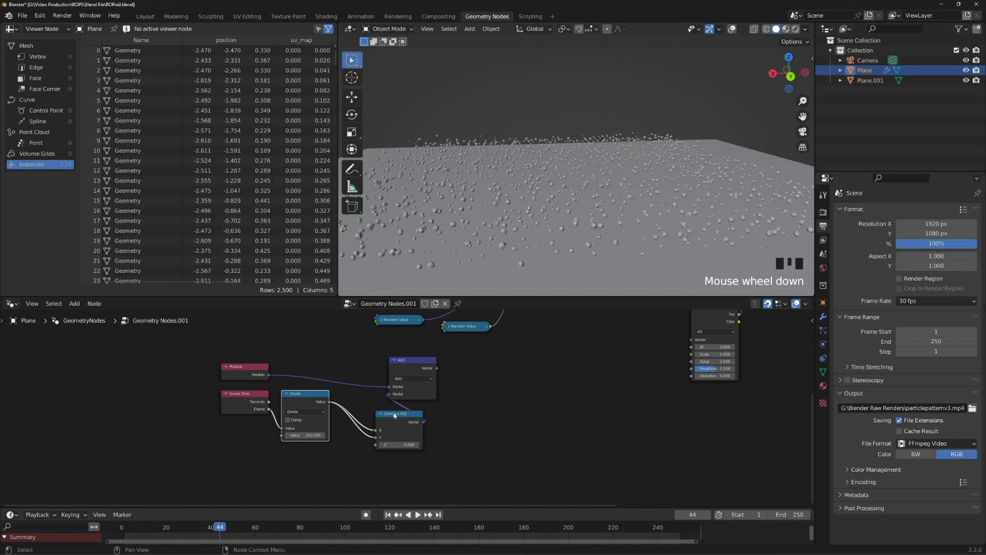
pyautogui.moveTo(395, 415); pyautogui.dragTo(360, 409)
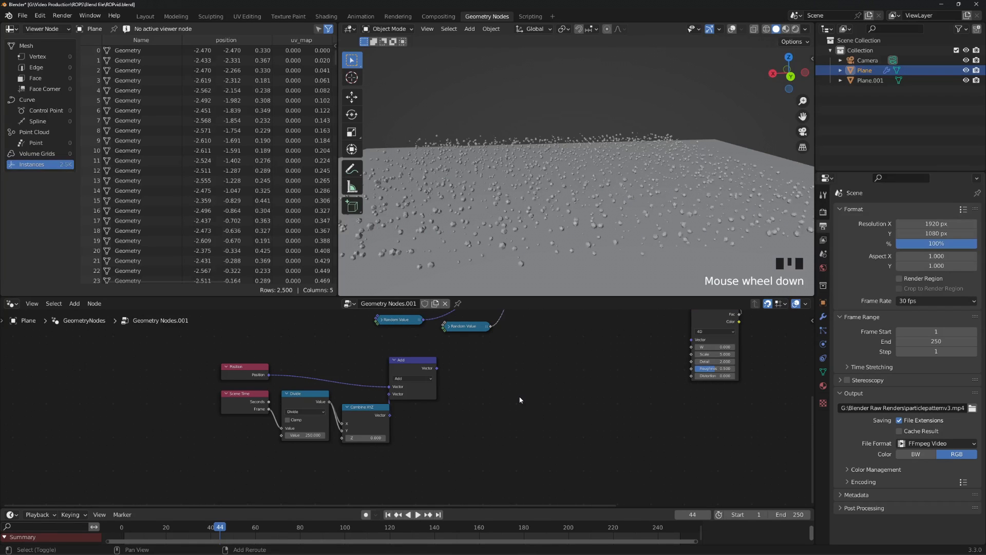
pyautogui.hotkey('shift', 'a')
pyautogui.click(484, 339)
pyautogui.write('scale')
# Connect the vector Add node's output to the Noise Texture's Vector input, briefly play the animation and return to frame 1.
pyautogui.moveTo(437, 367); pyautogui.dragTo(692, 340)
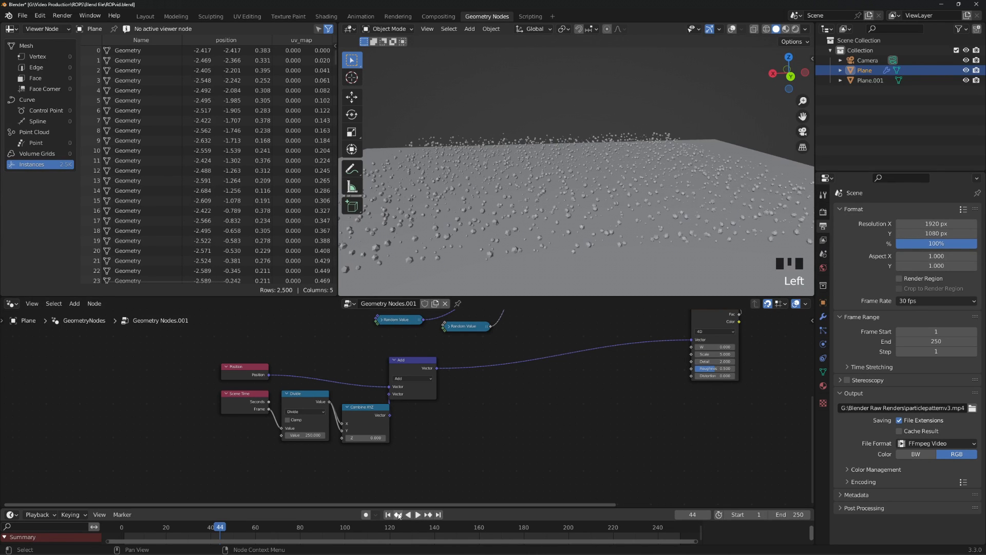
pyautogui.click(418, 514)
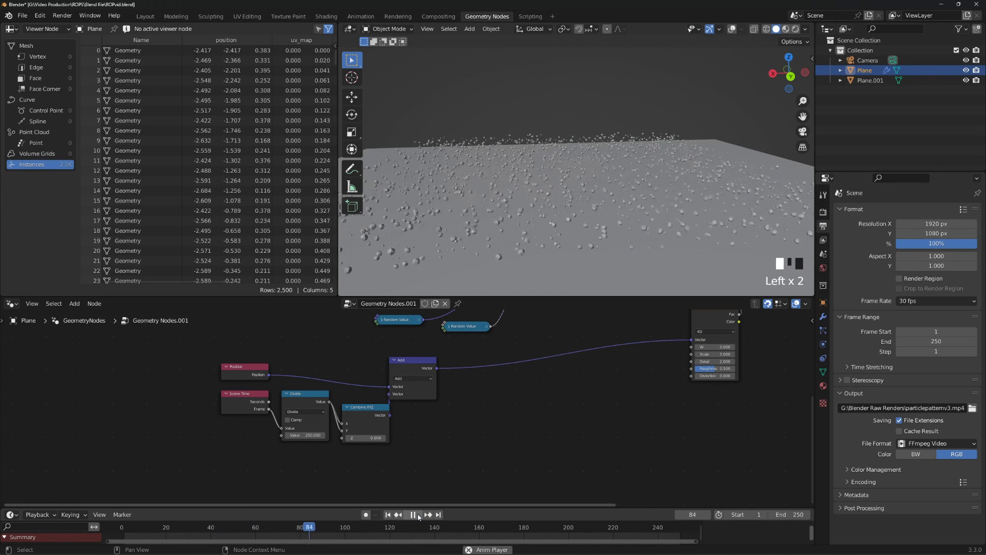
pyautogui.click(418, 515)
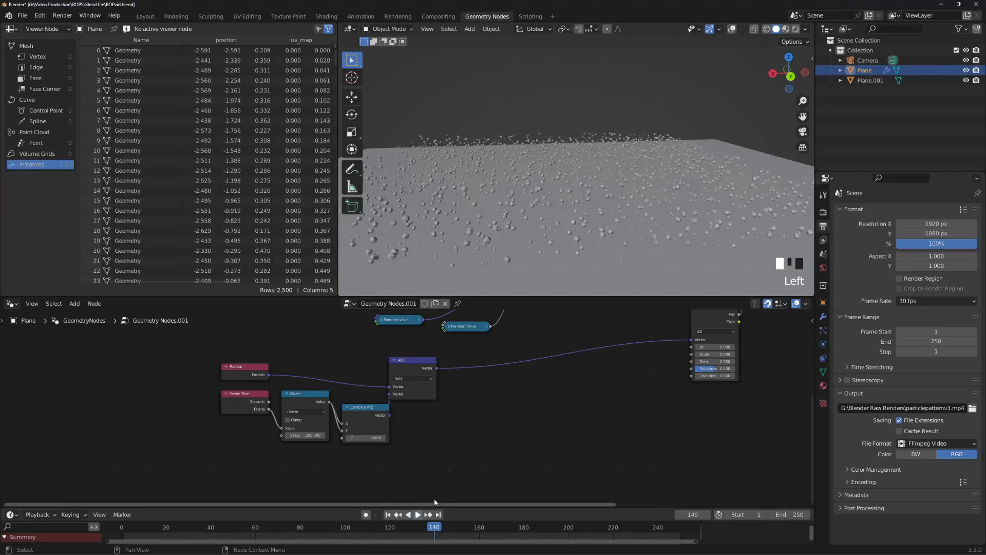
pyautogui.click(389, 514)
# Insert a second Vector Math node on the link between the vector Add node and the Noise Texture.
pyautogui.hotkey('shift', 'a')
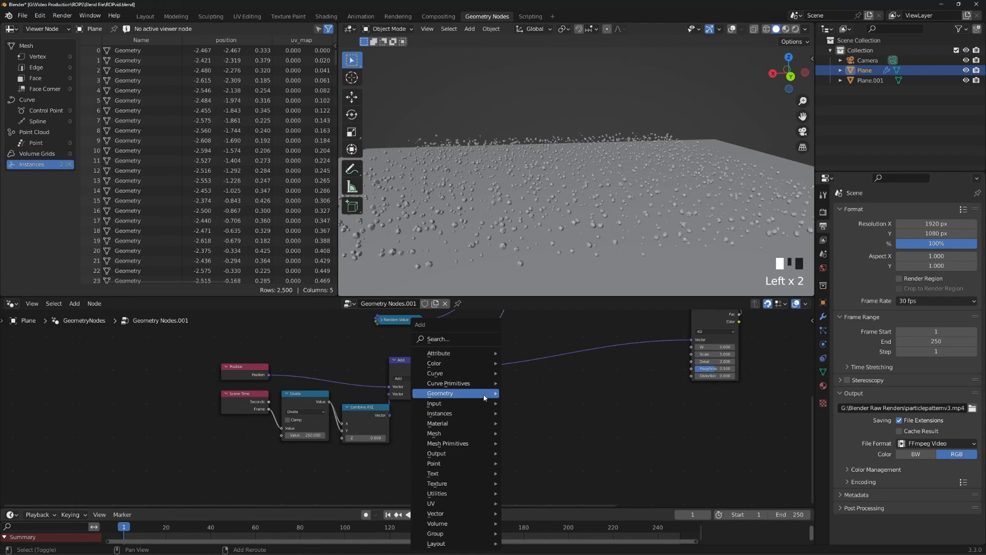
pyautogui.click(470, 342)
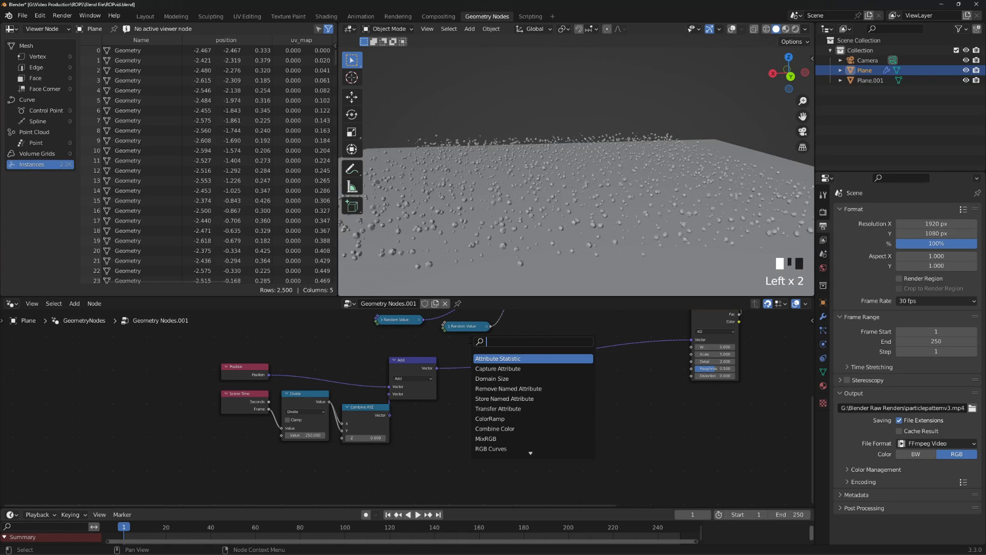
pyautogui.write('ce')
pyautogui.press('BackSpace')
pyautogui.press('BackSpace')
pyautogui.write('vec')
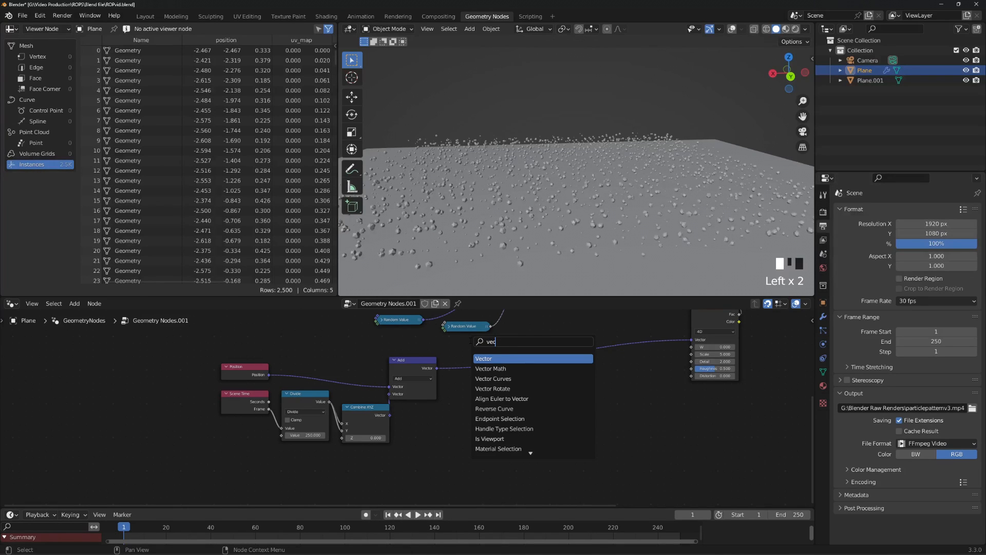
pyautogui.press('Down')
pyautogui.press('Return')
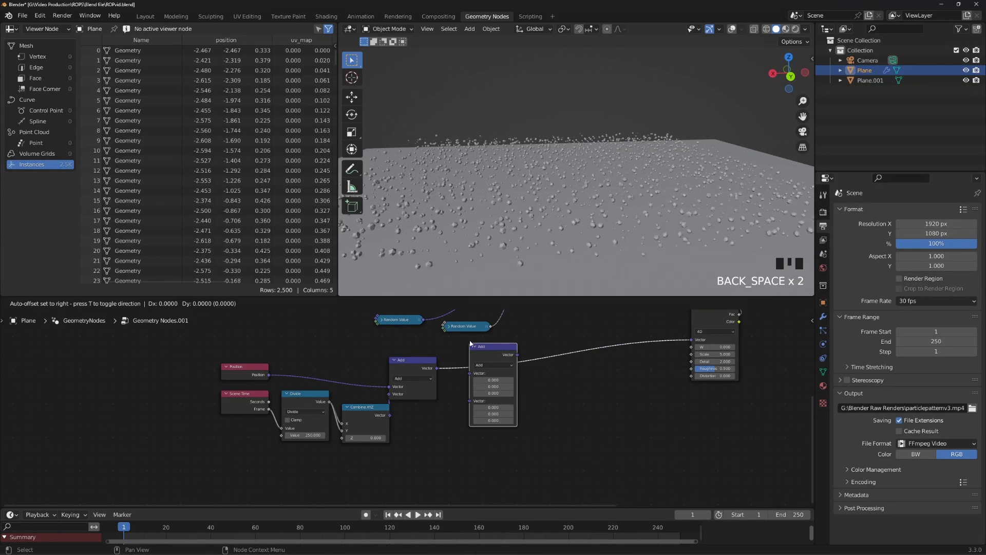
pyautogui.click(470, 343)
# Set the new Vector Math node's operation to Scale and reduce its scale factor to below 1.
pyautogui.click(493, 364)
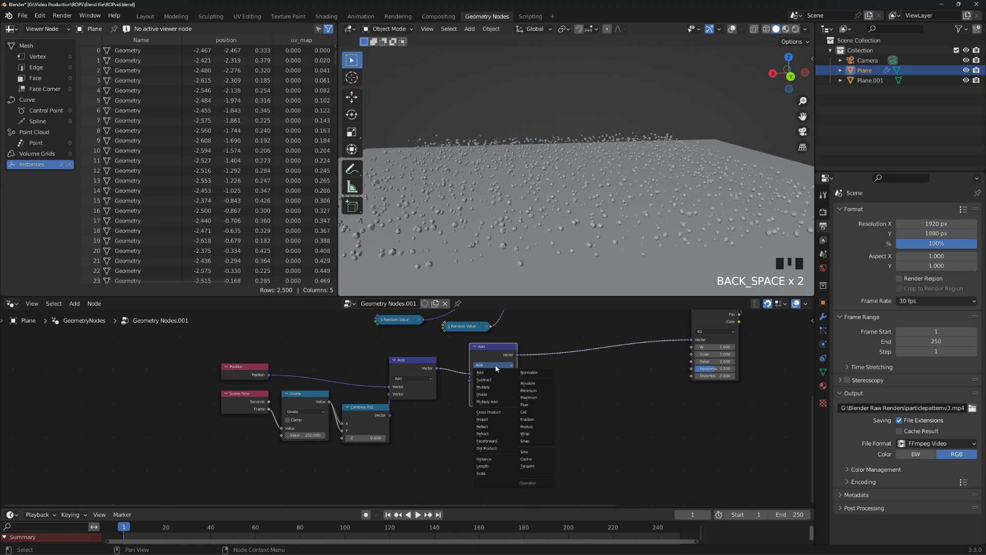
pyautogui.click(488, 473)
pyautogui.moveTo(493, 380); pyautogui.dragTo(457, 381)
# Play the animation twice to check the particle motion, and place the Scale node directly beside the vector Add node.
pyautogui.click(418, 514)
pyautogui.click(414, 514)
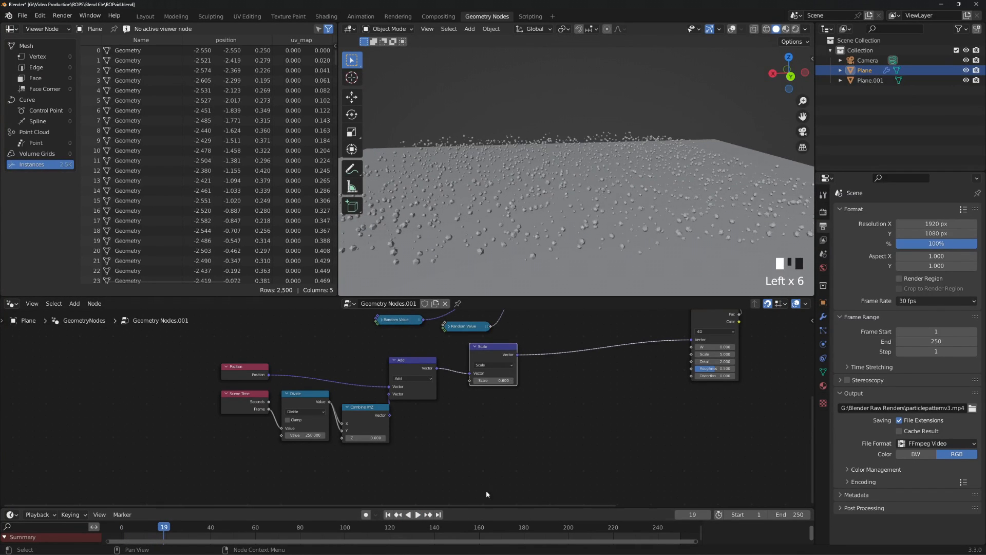
pyautogui.click(417, 515)
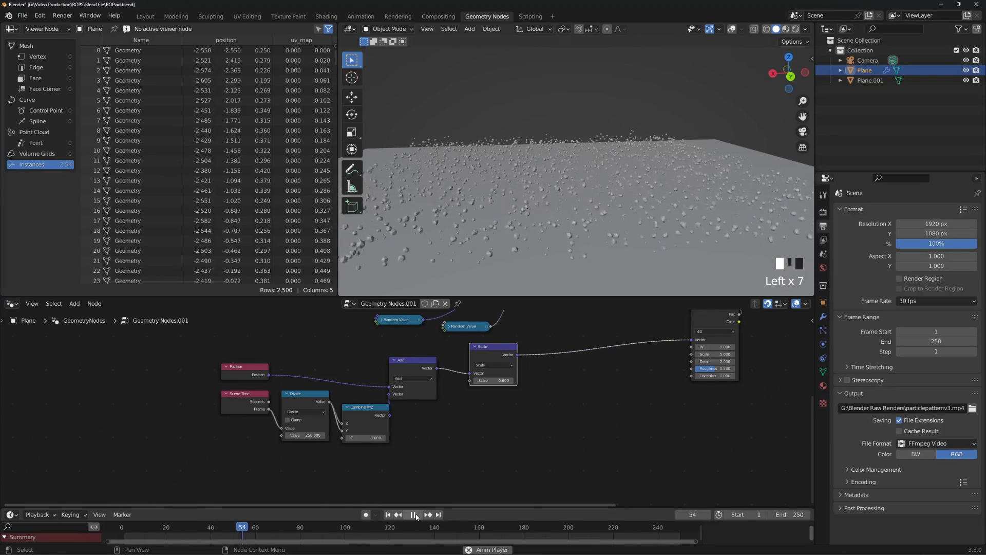
pyautogui.click(414, 514)
pyautogui.moveTo(508, 351); pyautogui.dragTo(480, 364)
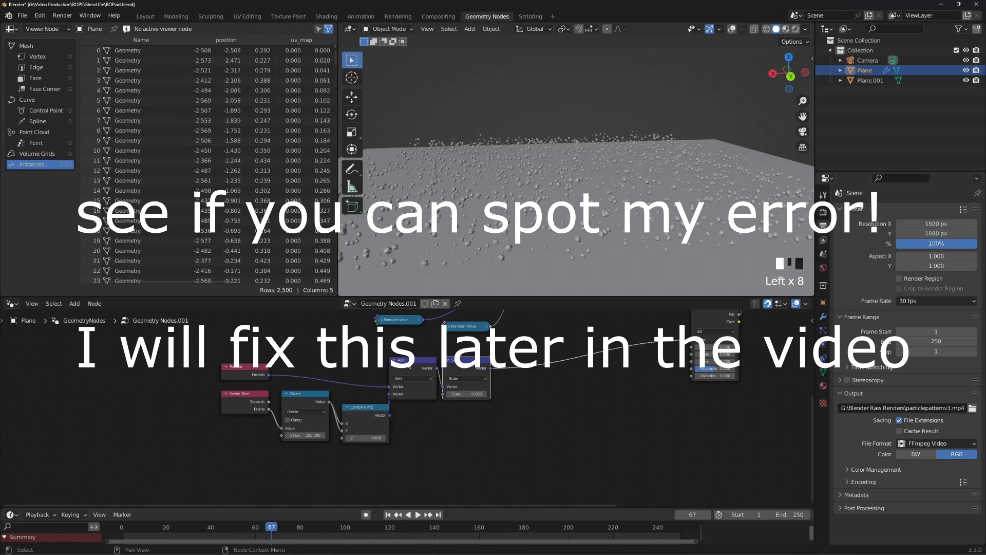
pyautogui.click(642, 448)
# Review the running animation with the Noise Texture in view, stop playback and return to frame 1.
pyautogui.moveTo(603, 406); pyautogui.dragTo(524, 449, button='middle')
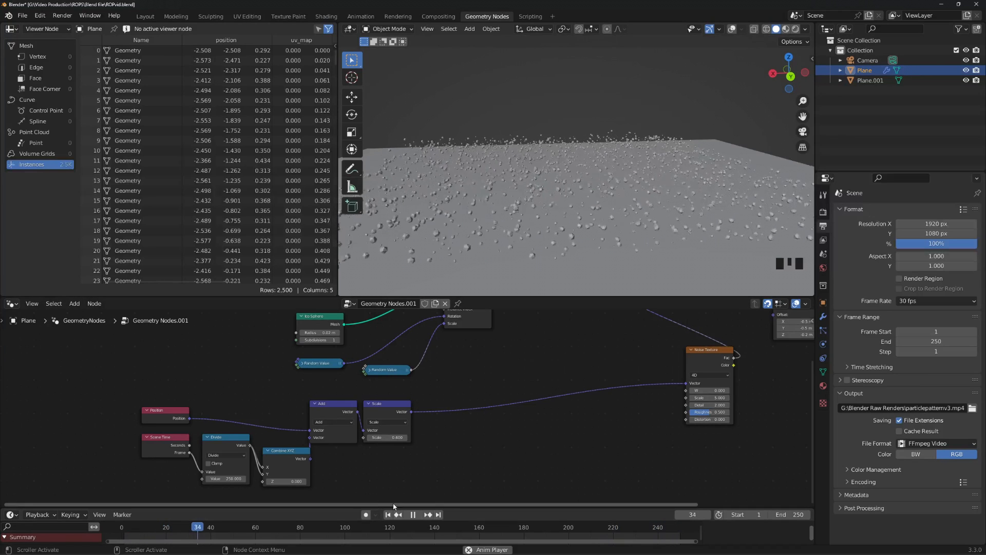
pyautogui.click(413, 514)
pyautogui.click(389, 515)
# Lower the Noise Texture's Scale to about 1 to get broader waves in the particles.
pyautogui.moveTo(489, 448); pyautogui.dragTo(505, 415, button='middle')
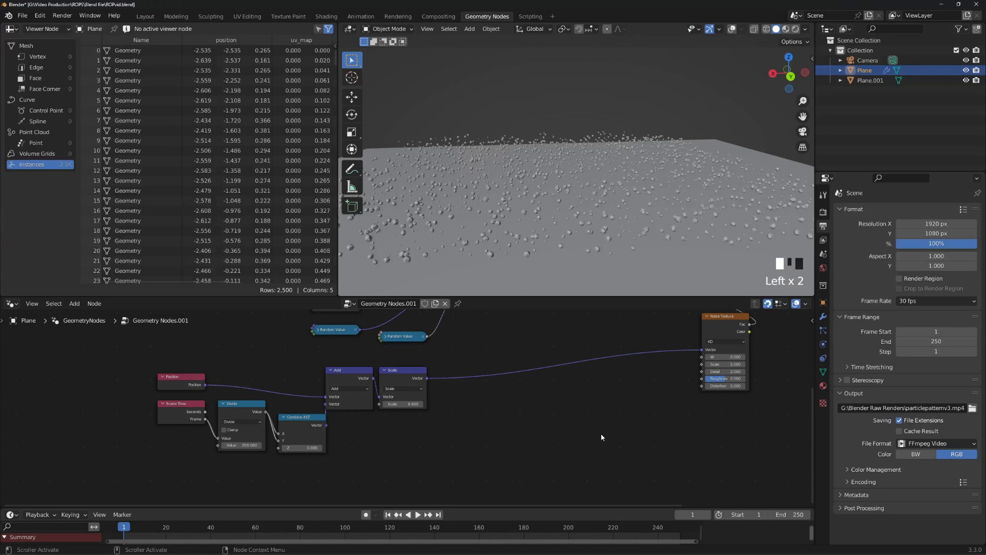
pyautogui.moveTo(732, 363); pyautogui.dragTo(658, 364)
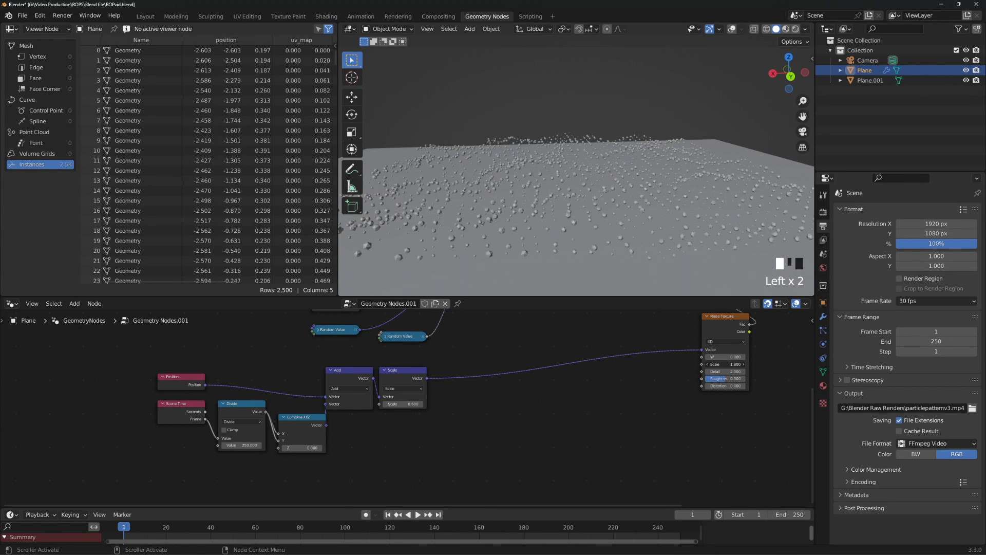
pyautogui.moveTo(659, 364); pyautogui.dragTo(649, 364)
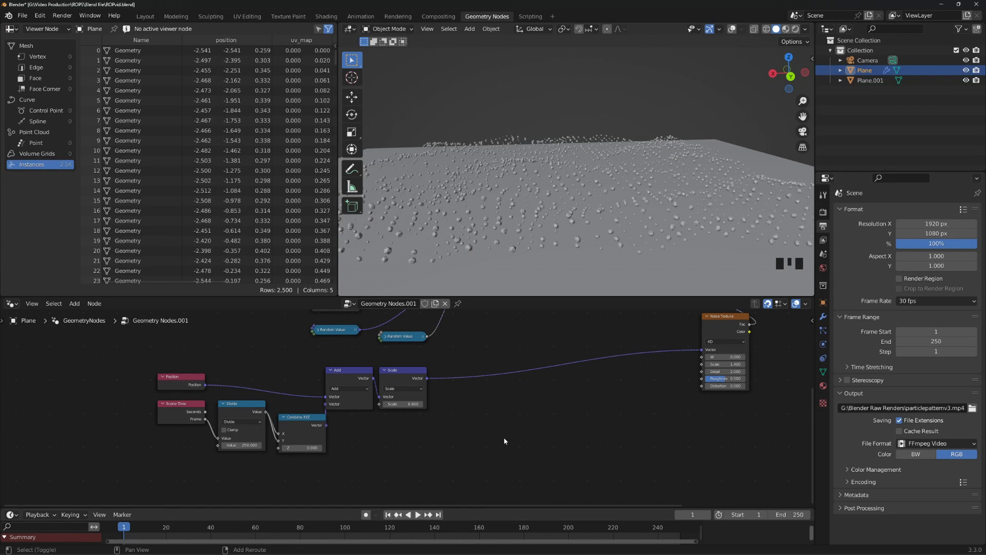
# Add a Separate XYZ node on the link between the Scale node and the Noise Texture, placed beside the Scale node.
pyautogui.hotkey('shift', 'a')
pyautogui.click(465, 340)
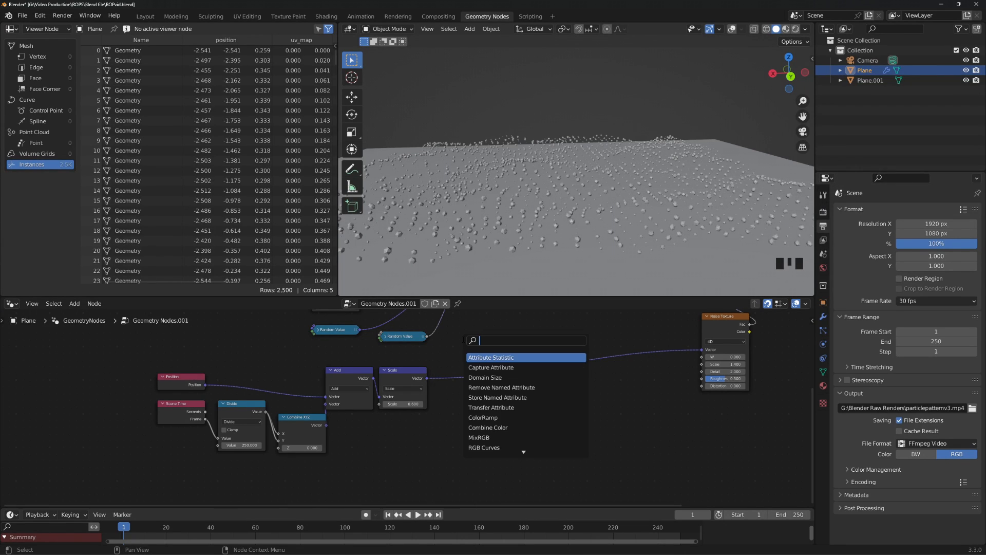
pyautogui.write('sepa')
pyautogui.press('Return')
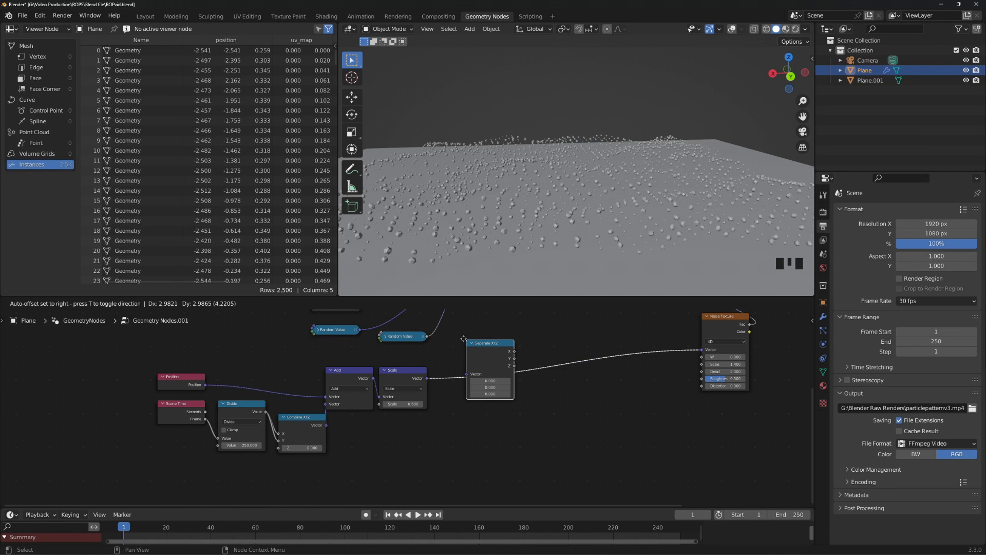
pyautogui.click(464, 339)
pyautogui.moveTo(491, 344); pyautogui.dragTo(470, 351)
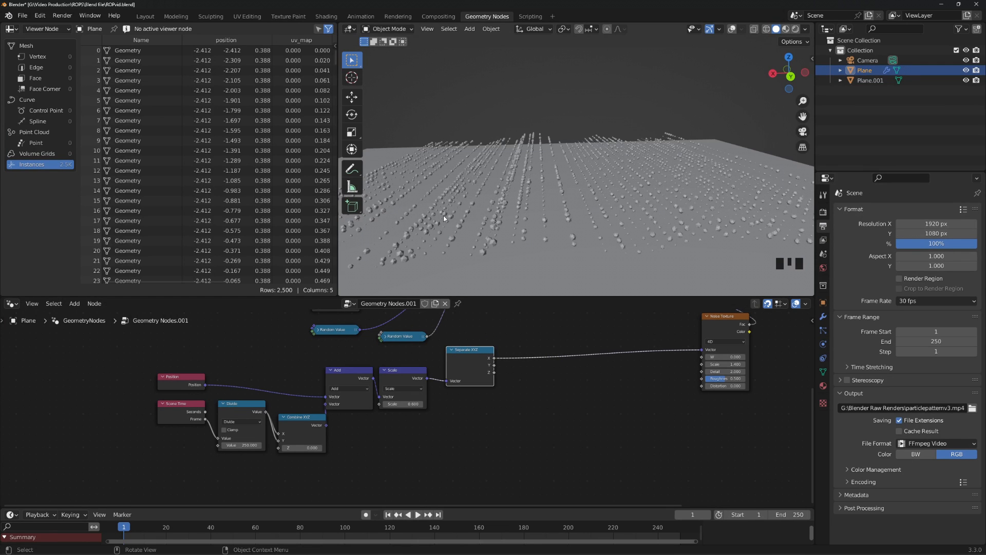
# Play the animation to check the particle motion, stop it and return to frame 1.
pyautogui.click(702, 353)
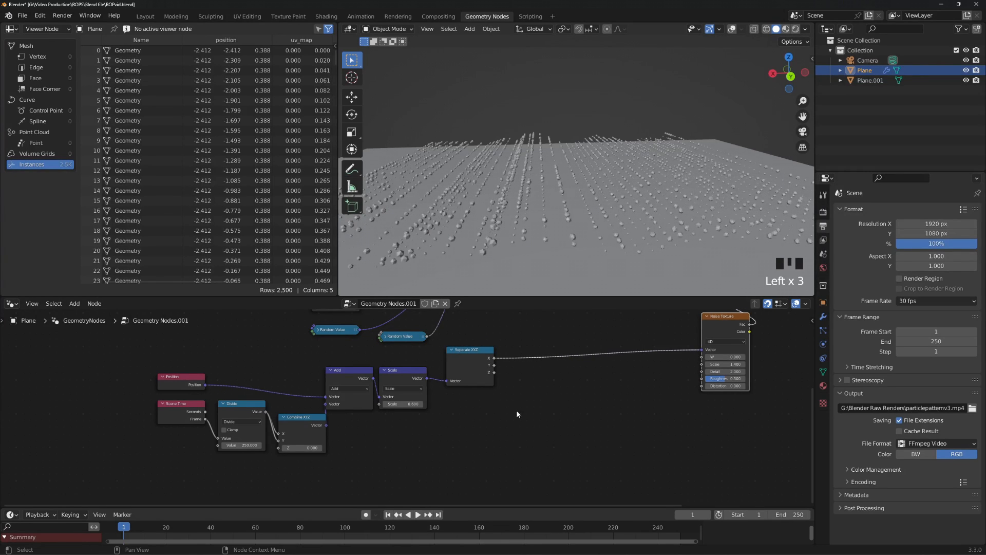
pyautogui.click(417, 515)
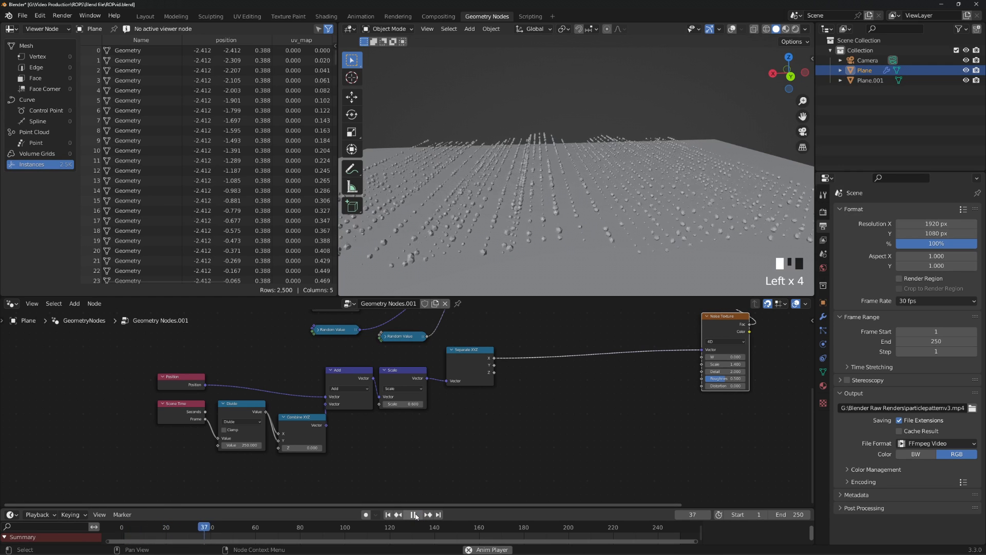
pyautogui.click(415, 515)
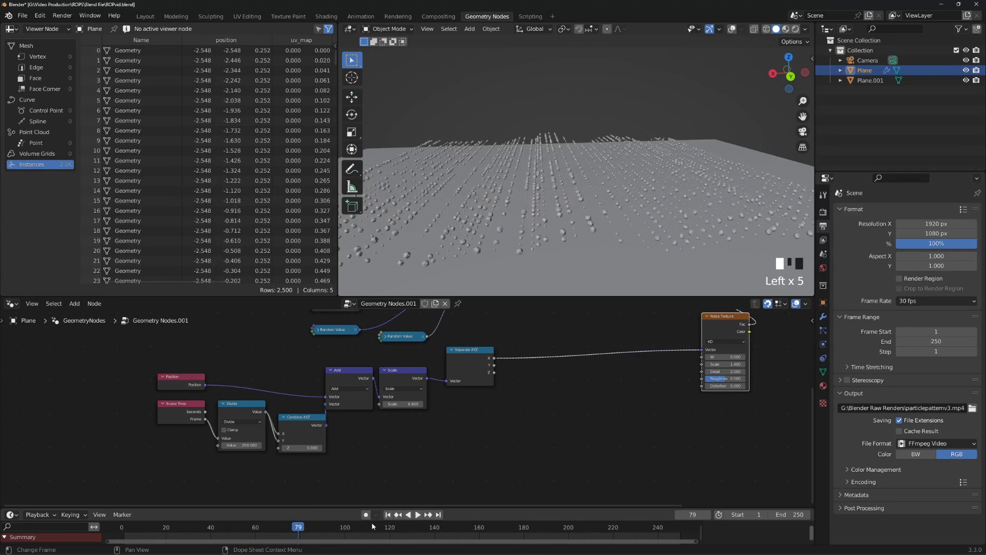
pyautogui.click(391, 515)
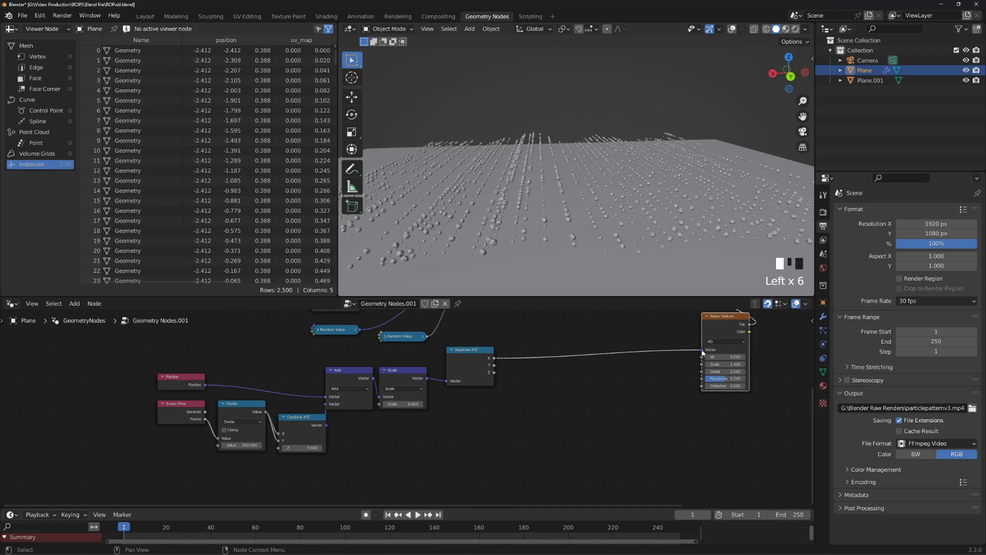
# Disconnect the Separate XYZ node from the Noise Texture's Vector input.
pyautogui.moveTo(702, 353); pyautogui.dragTo(608, 405)
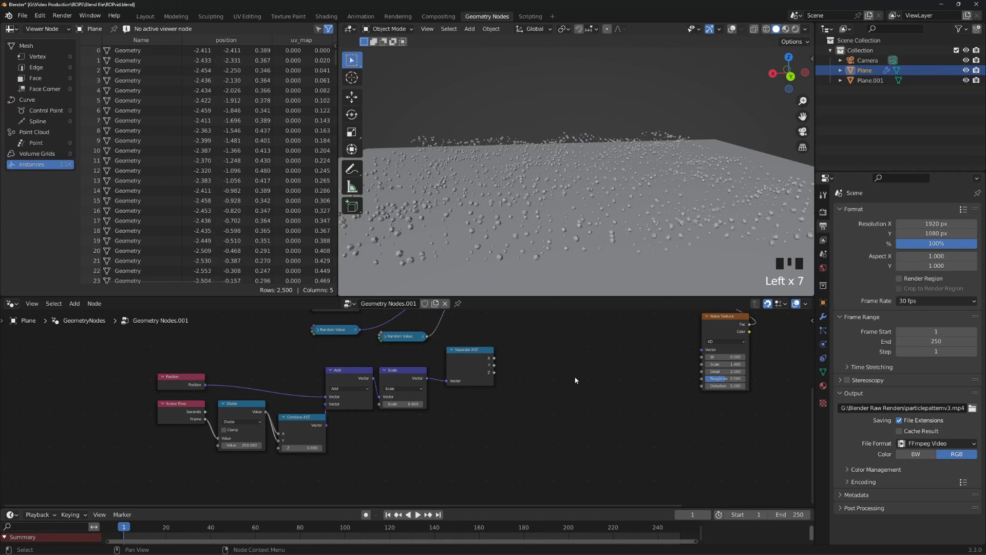
pyautogui.hotkey('shift', 'a')
pyautogui.click(555, 341)
# Sketch a wave curve with a vertical axis in the empty node area, and erase the annotation.
pyautogui.moveTo(498, 410)
pyautogui.mouseDown()
pyautogui.moveTo(523, 442)
pyautogui.moveTo(540, 445)
pyautogui.moveTo(619, 394)
pyautogui.moveTo(660, 393)
pyautogui.moveTo(735, 440)
pyautogui.mouseUp()
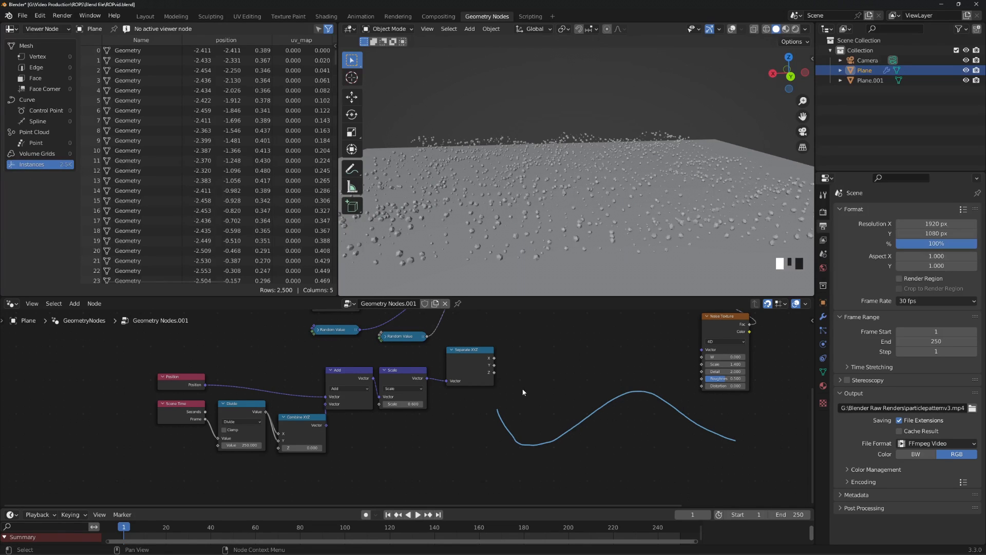
pyautogui.moveTo(499, 382); pyautogui.dragTo(499, 471)
pyautogui.moveTo(507, 426)
pyautogui.mouseDown(button='right')
pyautogui.moveTo(500, 414)
pyautogui.moveTo(498, 452)
pyautogui.moveTo(465, 449)
pyautogui.moveTo(652, 390)
pyautogui.moveTo(678, 398)
pyautogui.mouseUp(button='right')
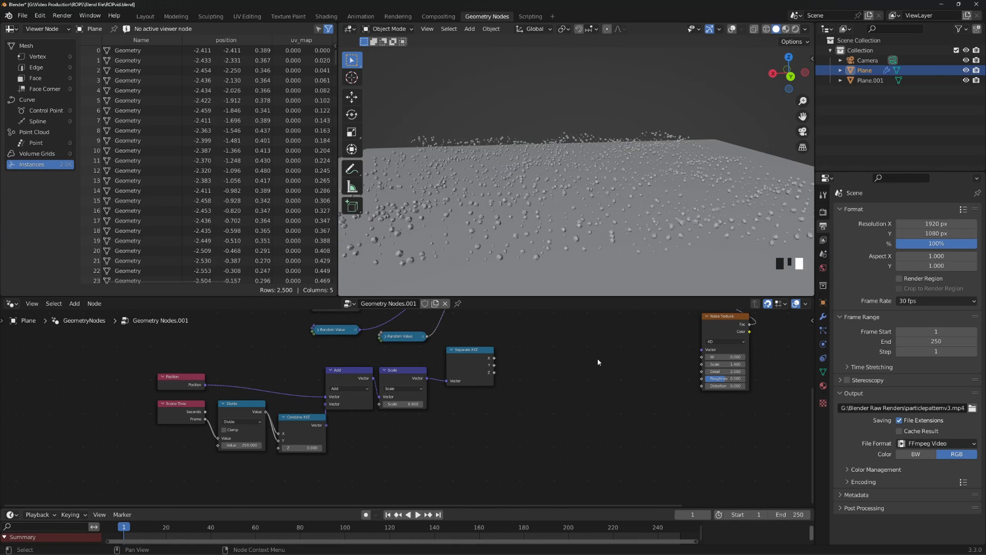
# Add a Math node set to Sine and connect the Separate XYZ node's X output to its Value input.
pyautogui.hotkey('shift', 'a')
pyautogui.click(496, 337)
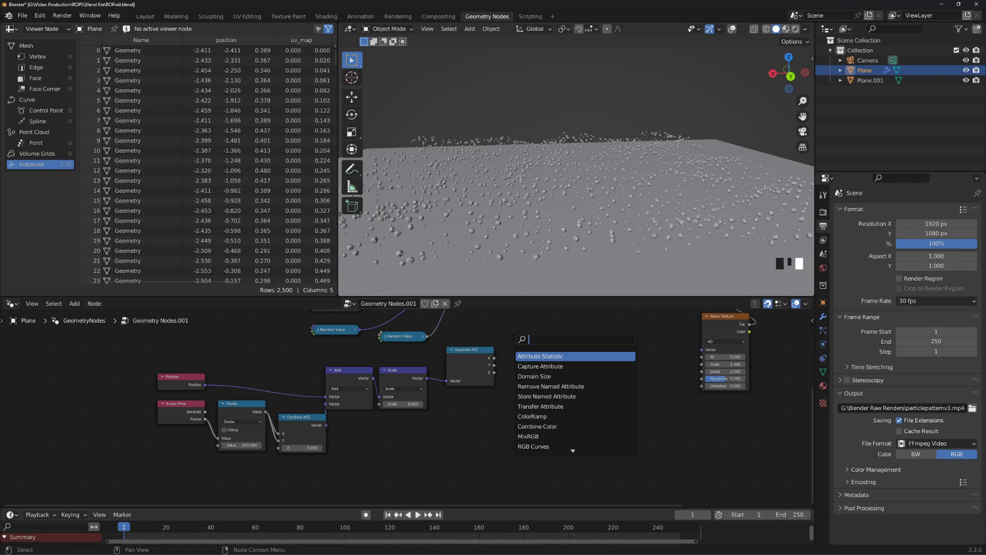
pyautogui.write('math')
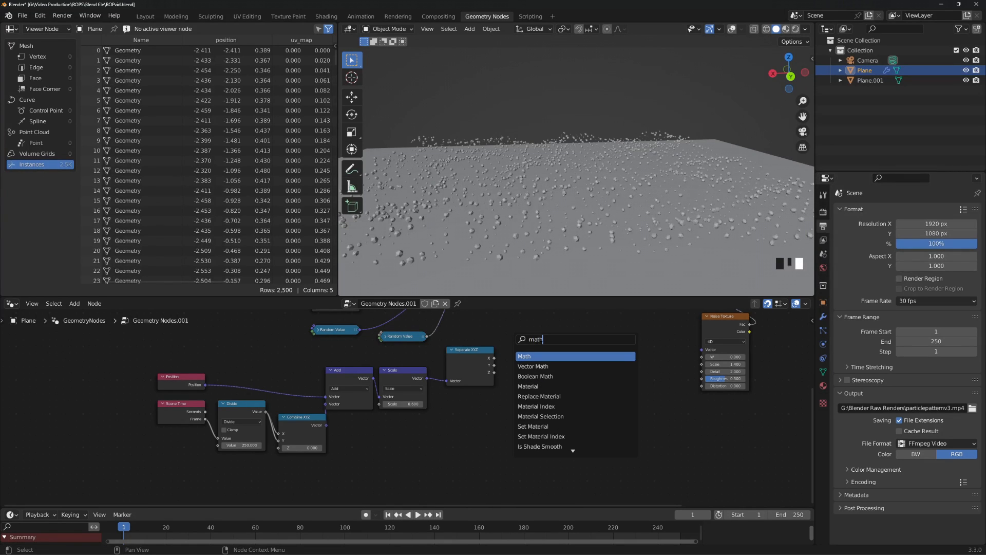
pyautogui.press('Return')
pyautogui.click(560, 350)
pyautogui.click(557, 354)
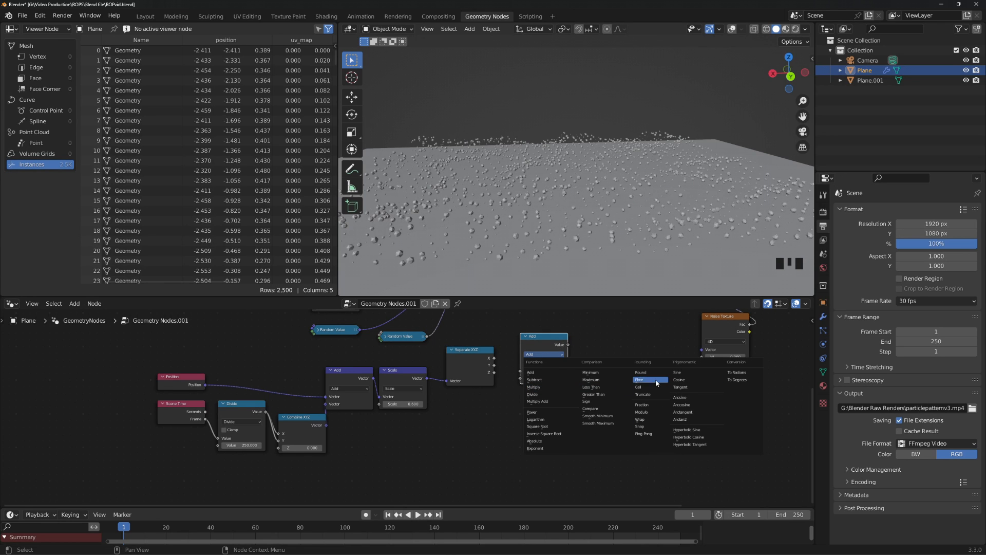
pyautogui.click(676, 373)
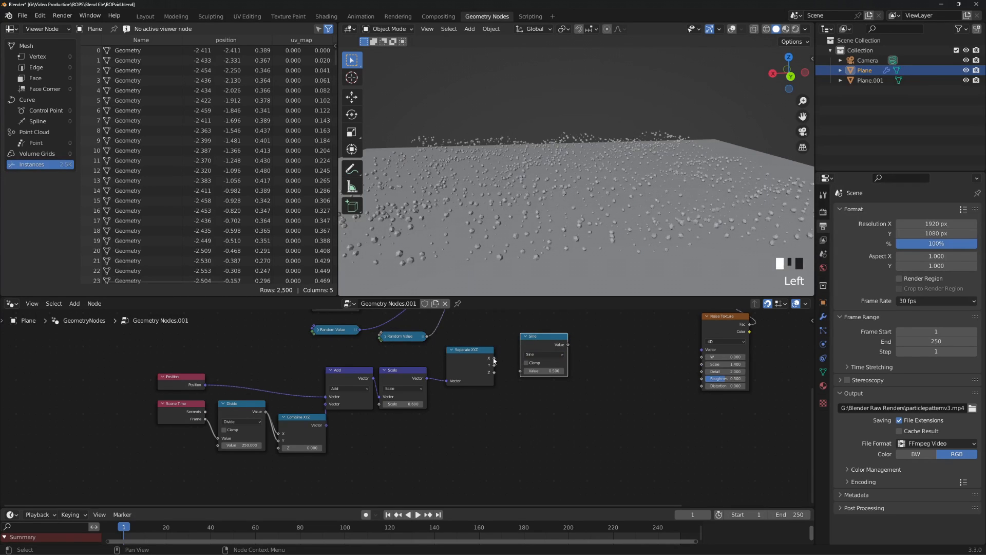
pyautogui.moveTo(494, 358); pyautogui.dragTo(518, 367)
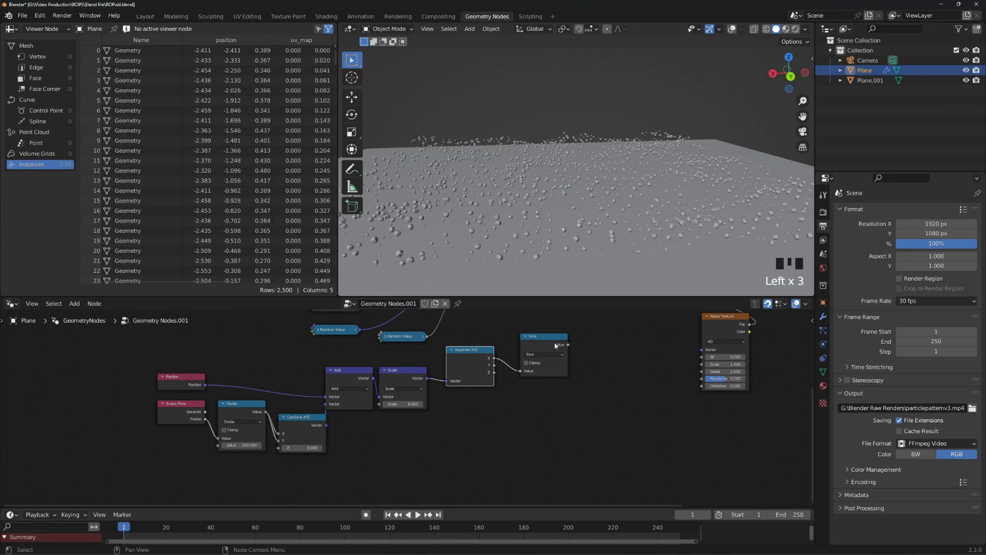
# Duplicate the Sine node below itself, set the copy to Cosine and connect the Separate XYZ node's X output to it.
pyautogui.hotkey('shift', 'd')
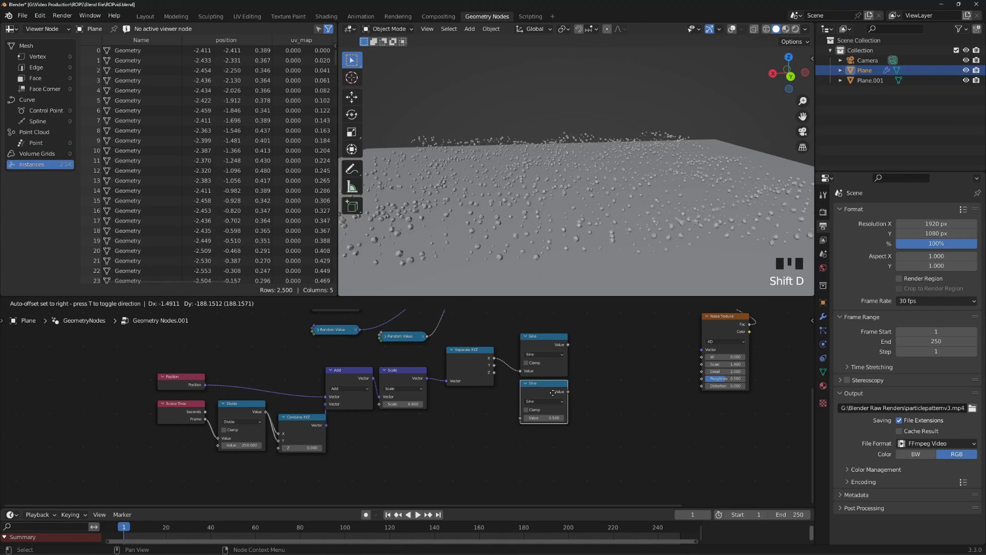
pyautogui.click(542, 409)
pyautogui.click(543, 401)
pyautogui.click(694, 430)
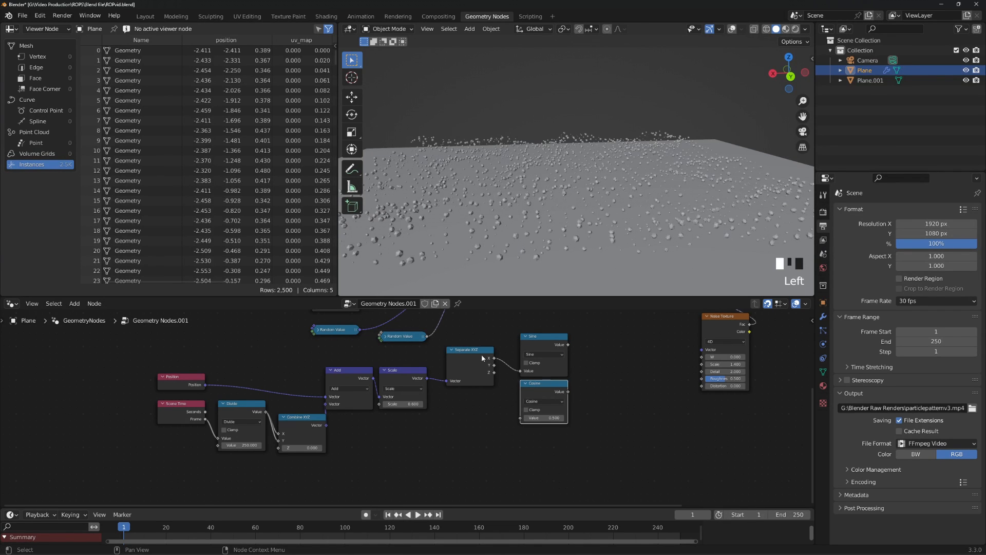
pyautogui.click(495, 362)
pyautogui.moveTo(493, 359); pyautogui.dragTo(520, 417)
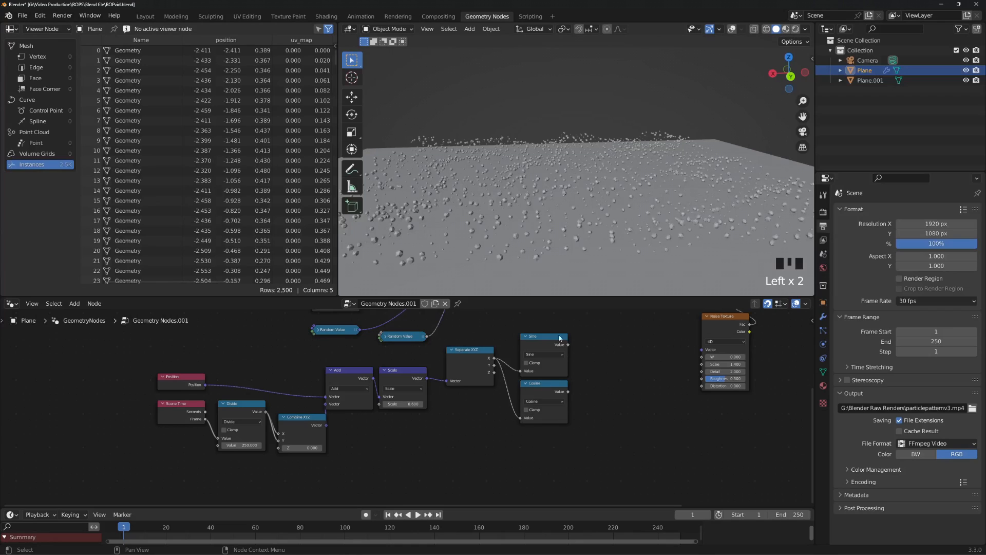
# Duplicate the Sine and Cosine nodes, placing the second pair below the first.
pyautogui.click(549, 352)
pyautogui.hotkey('shift', 'd')
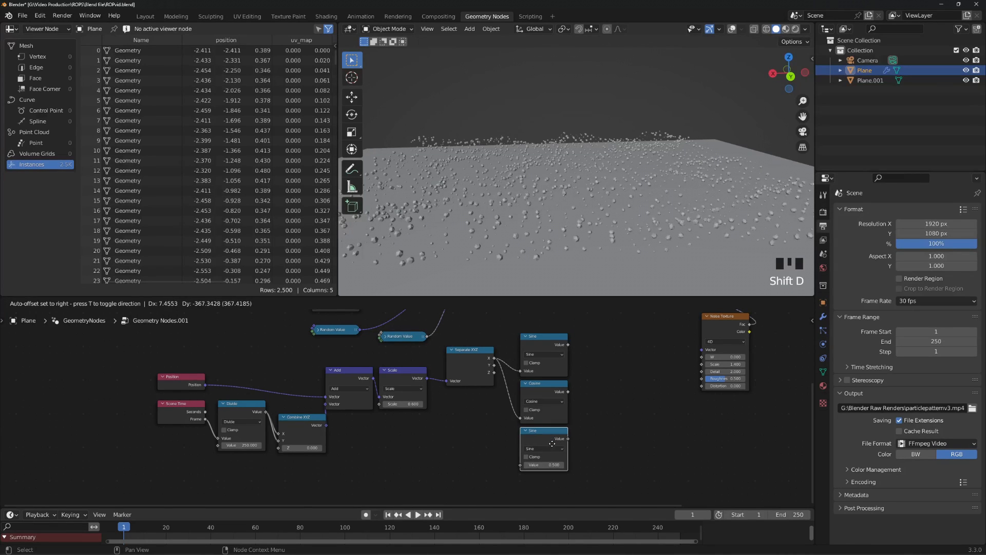
pyautogui.click(549, 443)
pyautogui.click(537, 389)
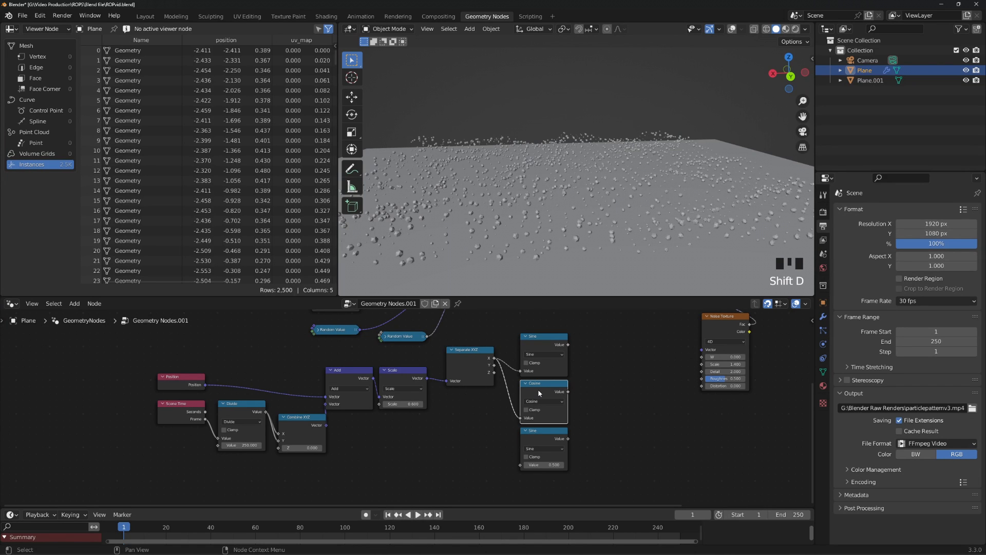
pyautogui.hotkey('shift', 'd')
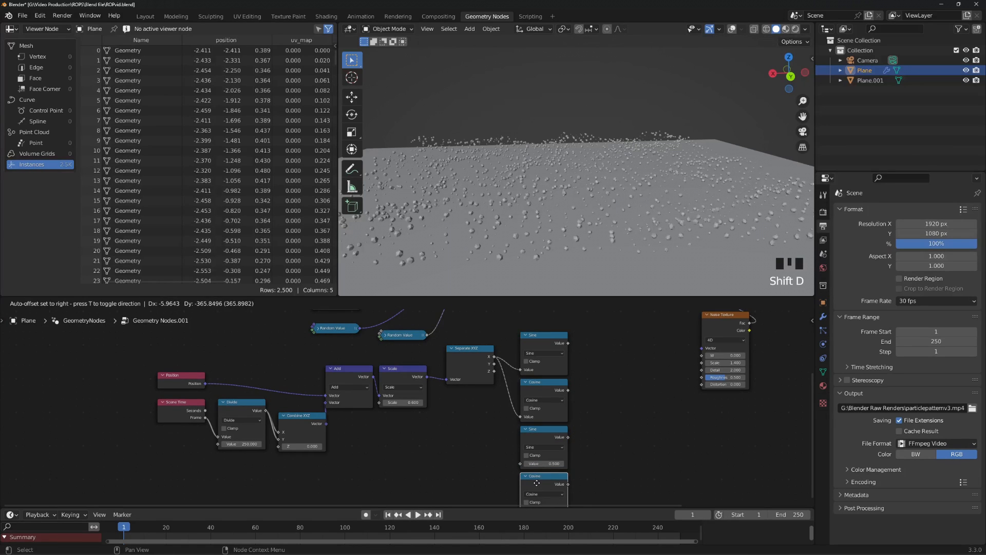
pyautogui.click(536, 484)
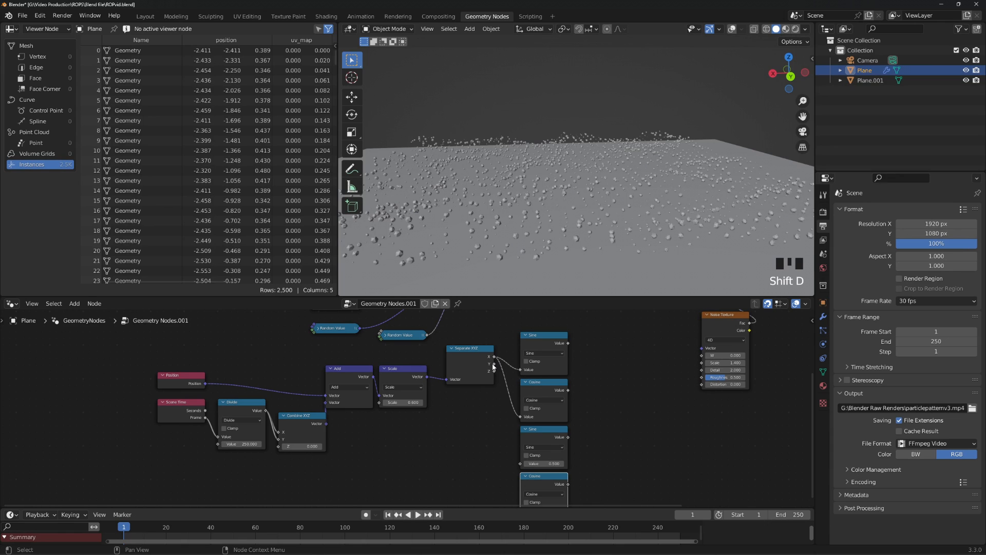
# Connect the Separate XYZ node's Y output to the Value inputs of the second Sine and Cosine nodes.
pyautogui.moveTo(493, 364); pyautogui.dragTo(520, 464)
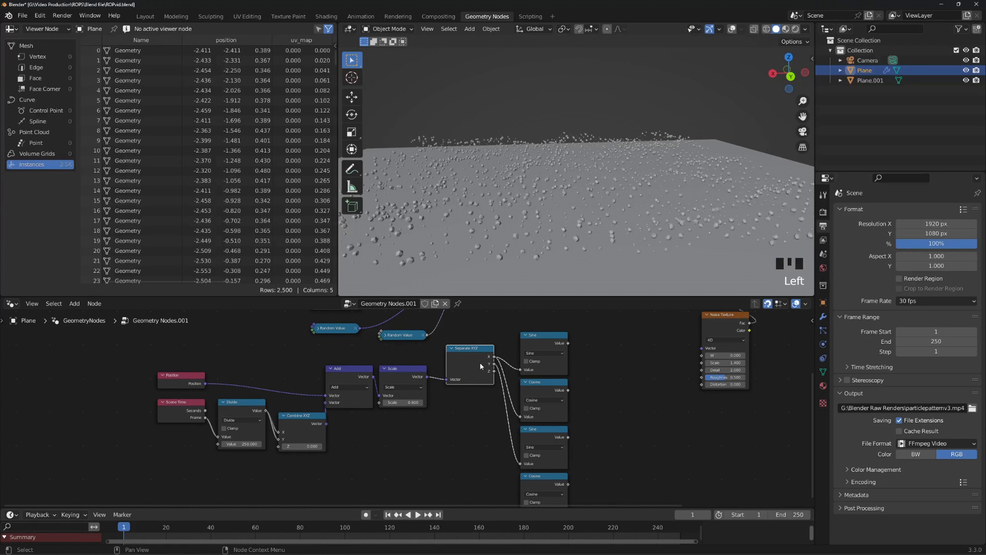
pyautogui.moveTo(493, 366); pyautogui.dragTo(522, 458)
pyautogui.moveTo(617, 396); pyautogui.dragTo(611, 444, button='middle')
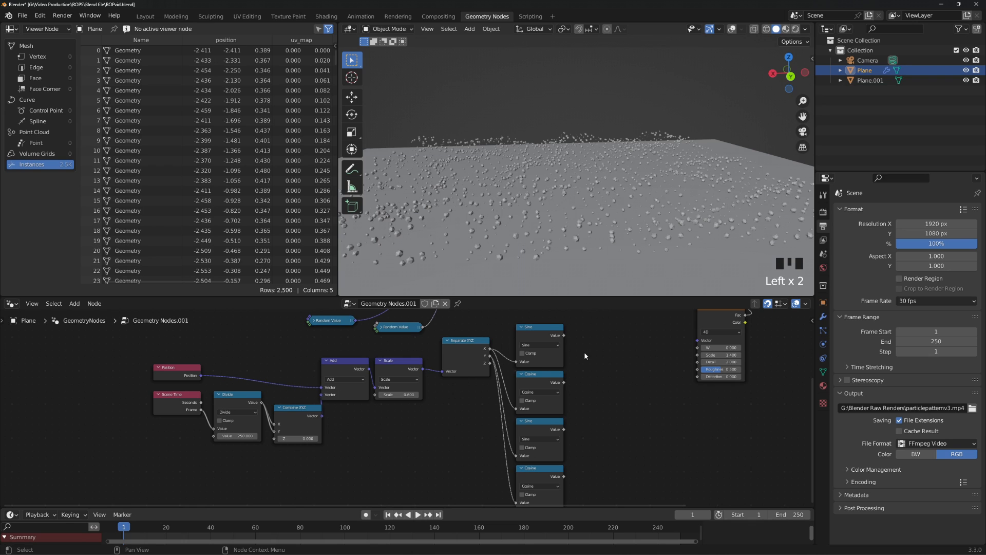
# Add a Combine XYZ node and position it between the first Sine node and the Noise Texture.
pyautogui.hotkey('shift', 'a')
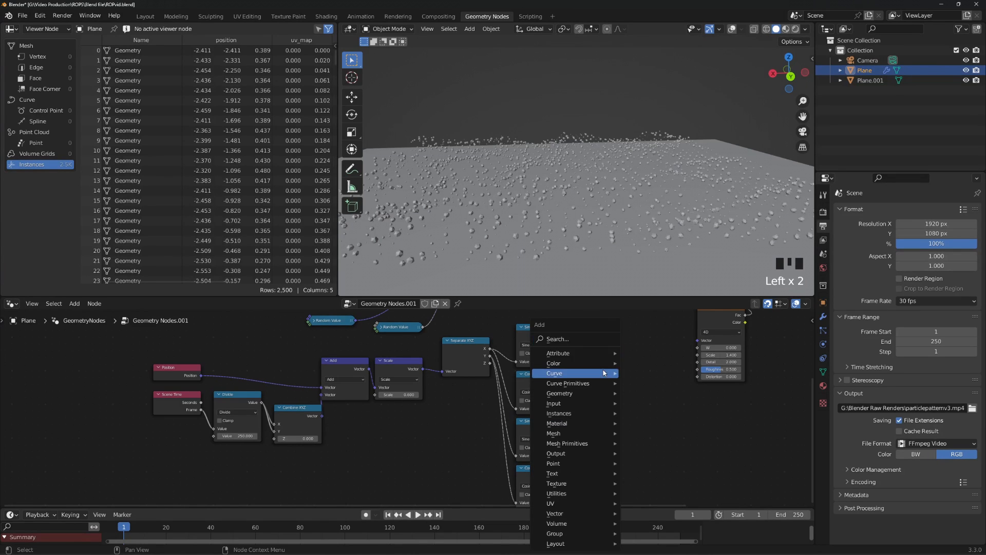
pyautogui.click(570, 339)
pyautogui.write('com')
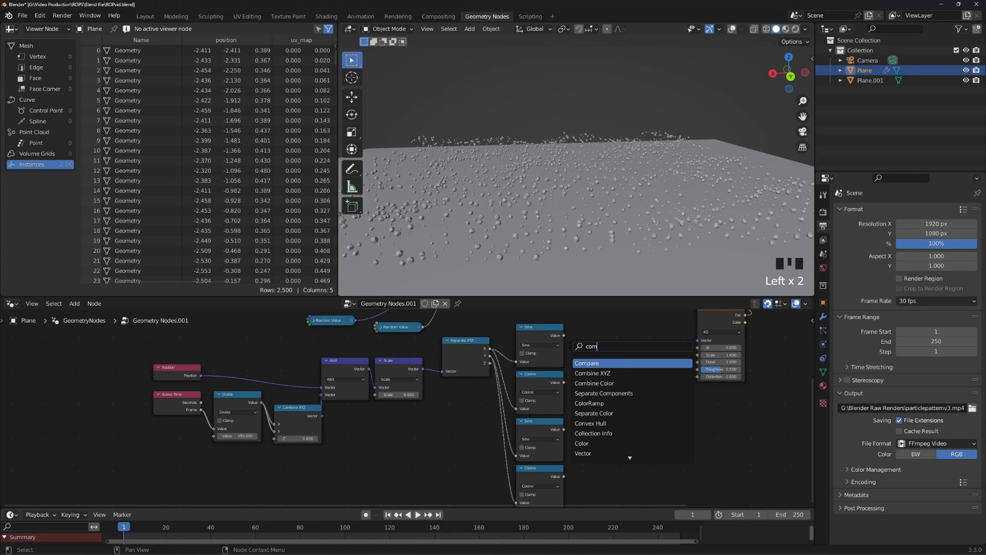
pyautogui.write('bi')
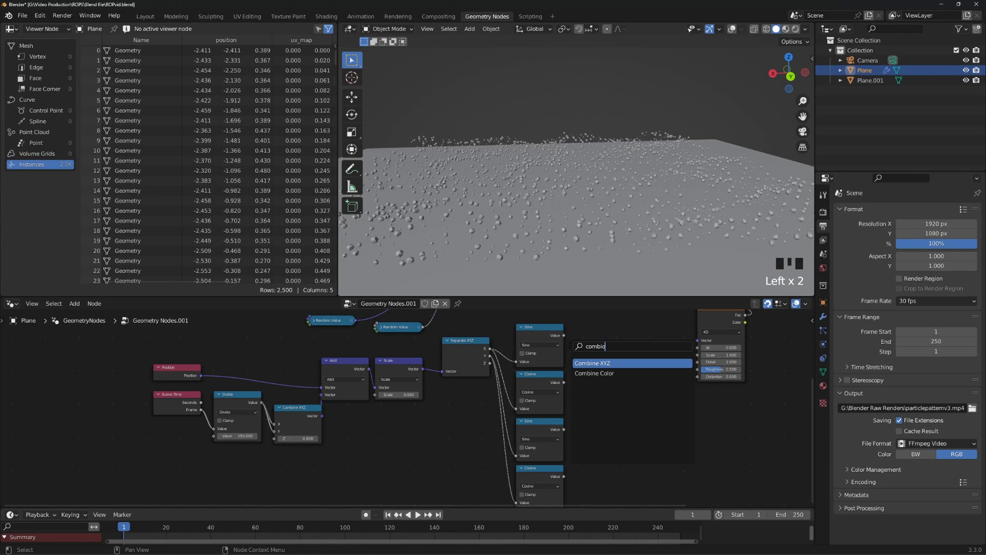
pyautogui.click(600, 363)
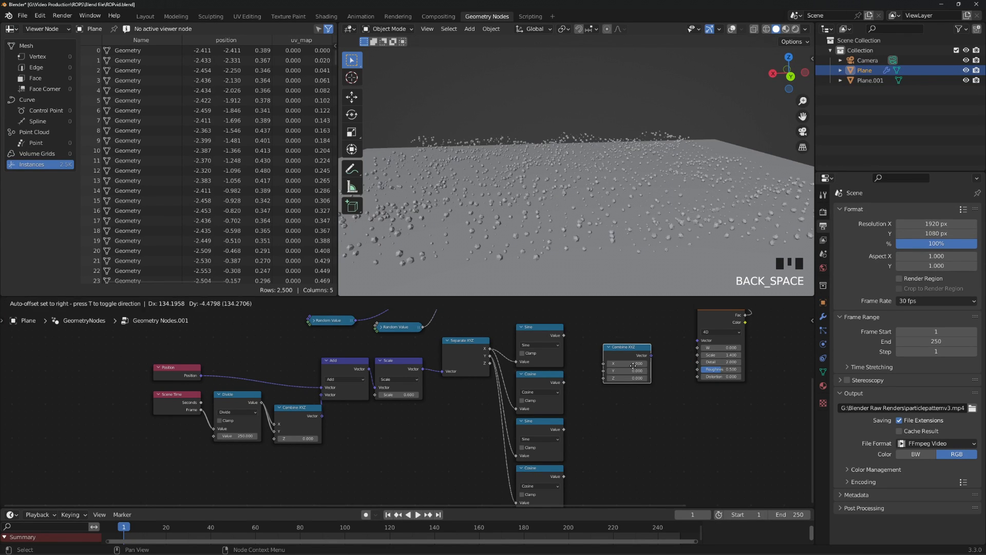
pyautogui.click(622, 373)
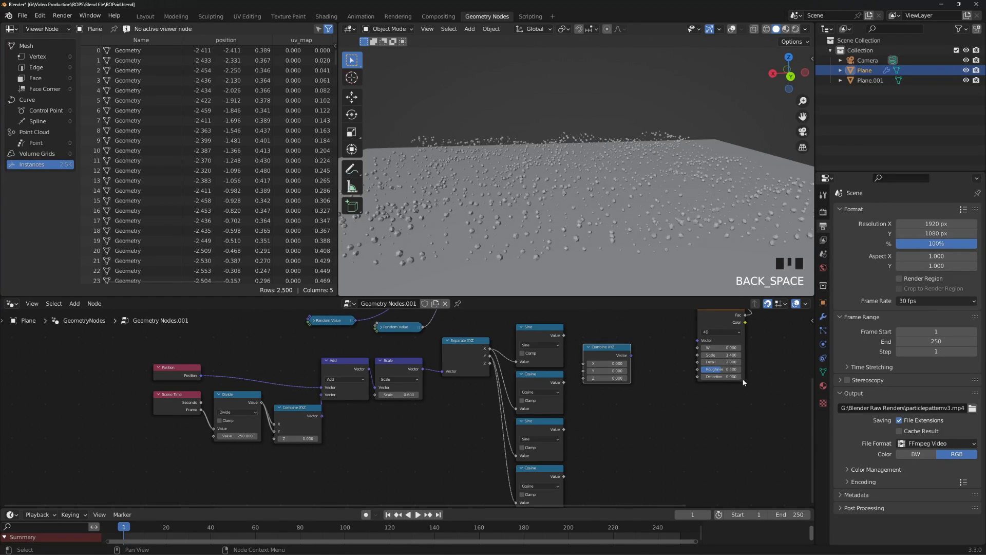
pyautogui.moveTo(602, 351); pyautogui.dragTo(622, 338)
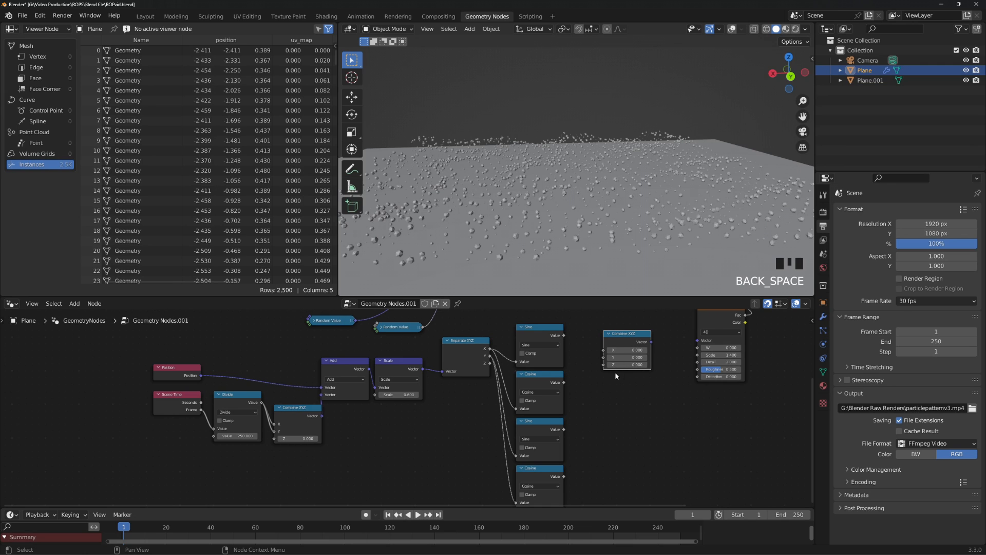
pyautogui.moveTo(636, 334)
pyautogui.mouseDown()
pyautogui.moveTo(628, 319)
pyautogui.moveTo(623, 340)
pyautogui.mouseUp()
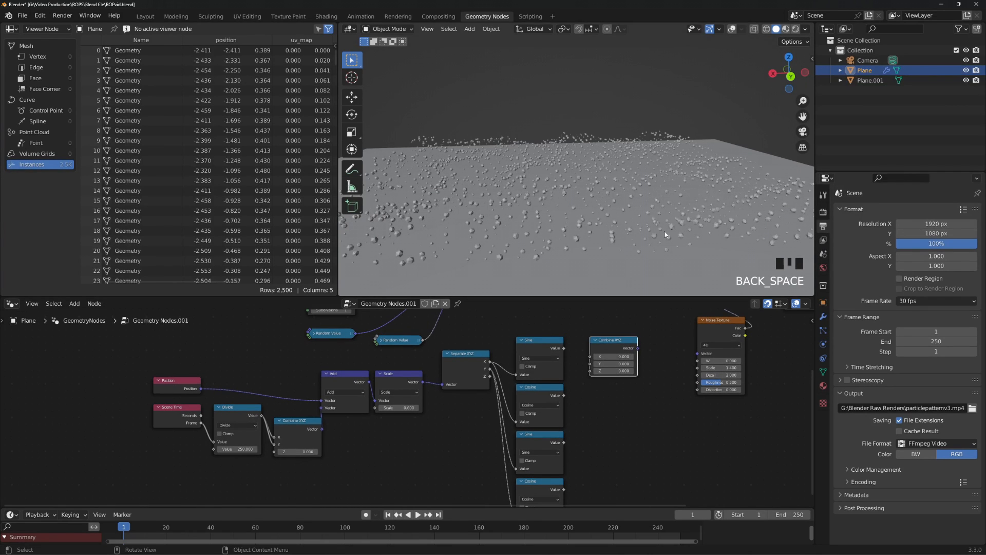
# Connect the first Sine, first Cosine and second Sine outputs to the Combine XYZ node's X, Y and Z inputs respectively.
pyautogui.moveTo(470, 234); pyautogui.dragTo(480, 257, button='middle')
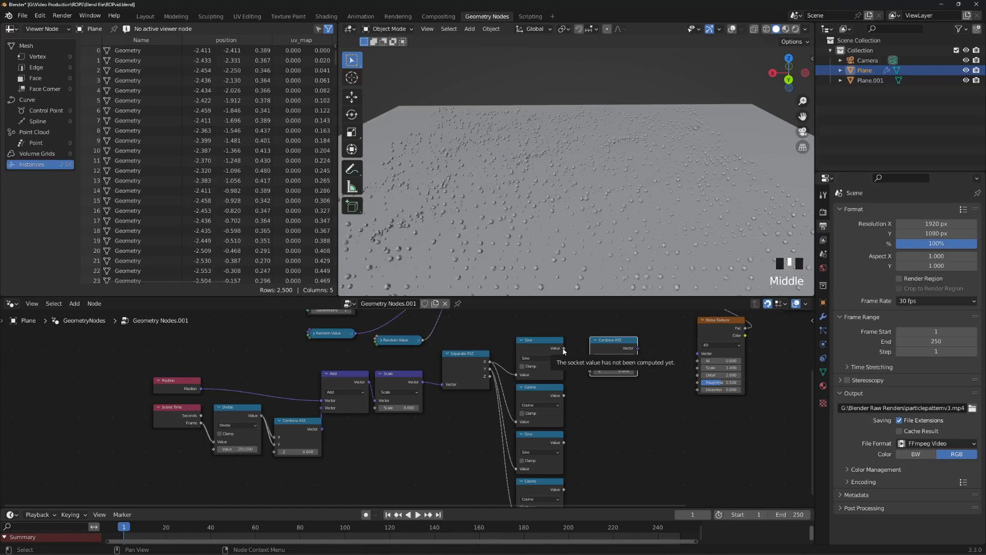
pyautogui.moveTo(565, 349); pyautogui.dragTo(592, 356)
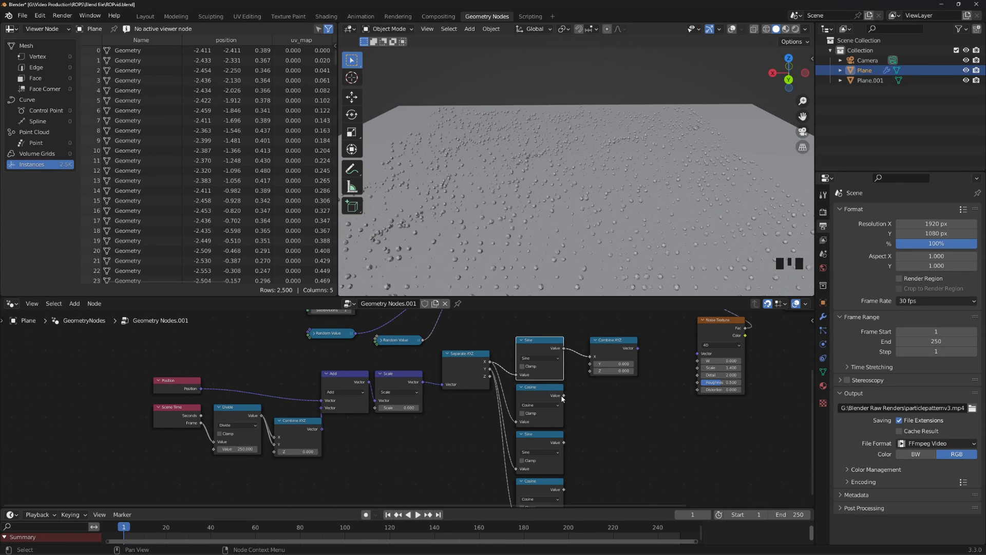
pyautogui.moveTo(558, 393); pyautogui.dragTo(589, 364)
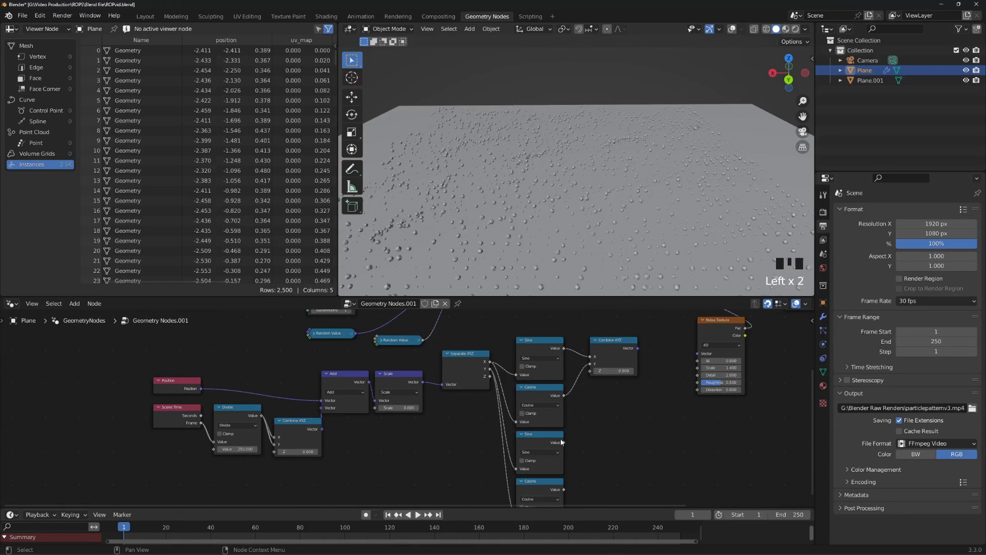
pyautogui.moveTo(564, 442); pyautogui.dragTo(590, 371)
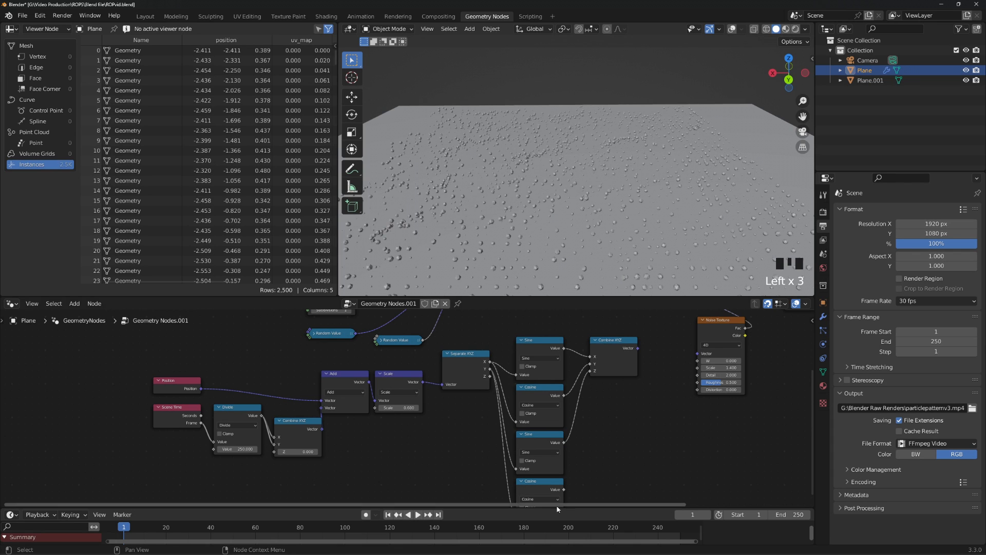
# Connect the second Cosine output to the Noise Texture's W input and the Combine XYZ output to its Vector input.
pyautogui.moveTo(564, 489); pyautogui.dragTo(698, 361)
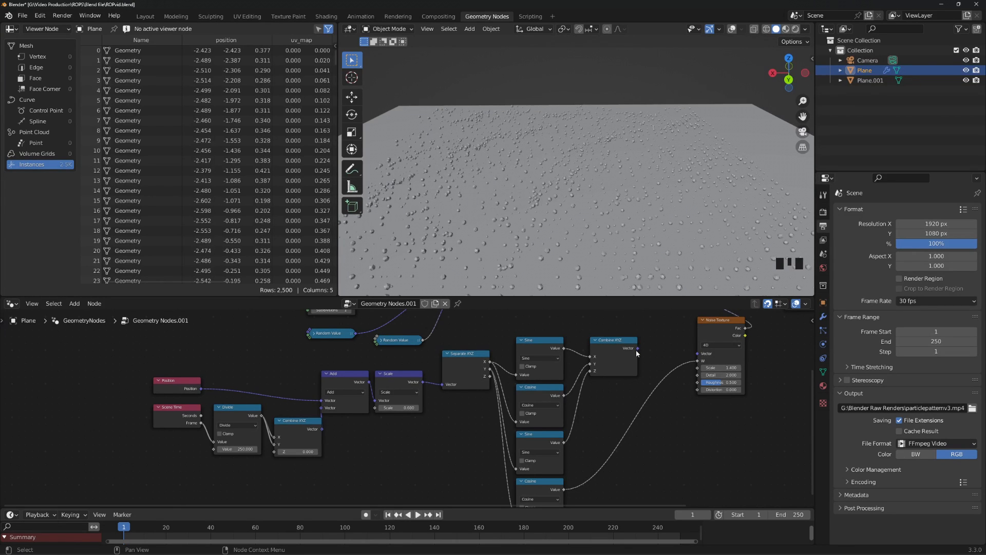
pyautogui.moveTo(638, 348); pyautogui.dragTo(700, 355)
# Play back the animation briefly to check how the particles move over the floor.
pyautogui.moveTo(571, 177); pyautogui.dragTo(565, 239, button='middle')
pyautogui.scroll(-3, 569, 237)
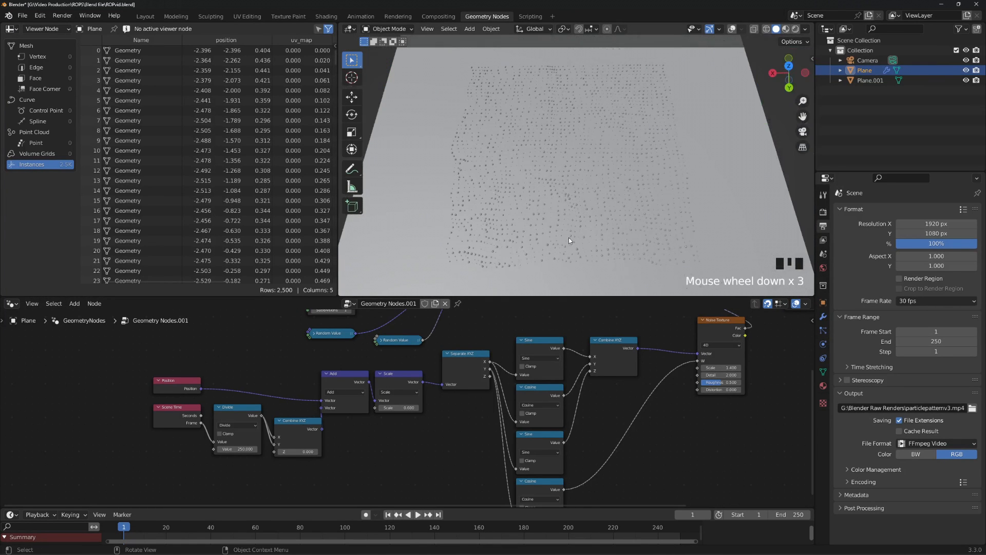
pyautogui.click(418, 515)
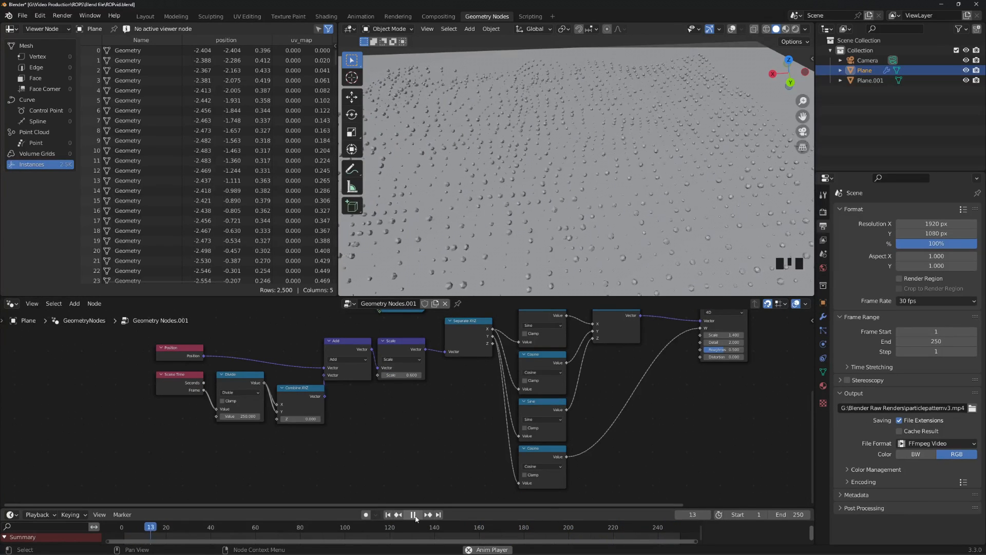
pyautogui.click(413, 515)
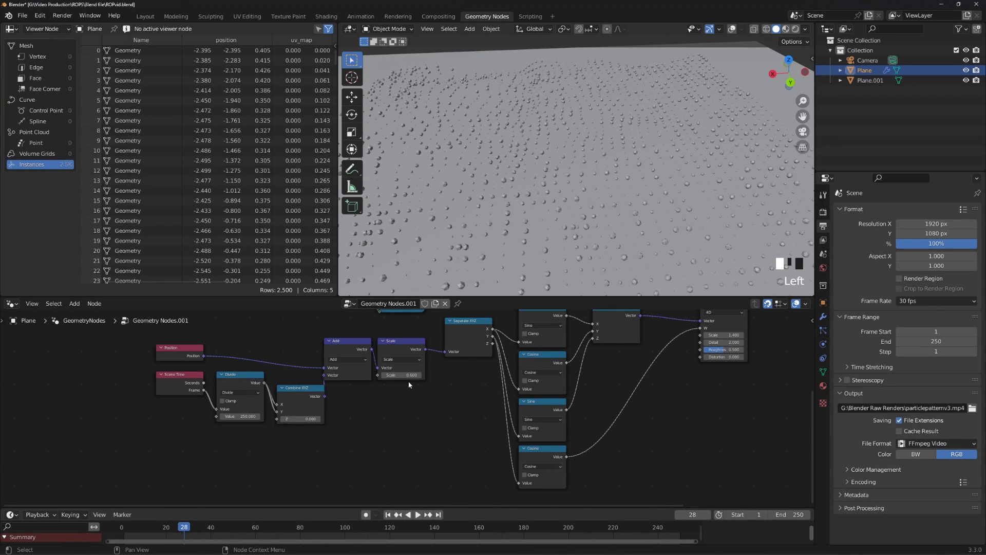
# Draw an annotation of a circle labelled r and 2π below the Scale node.
pyautogui.click(407, 353)
pyautogui.moveTo(394, 327); pyautogui.dragTo(416, 344, button='middle')
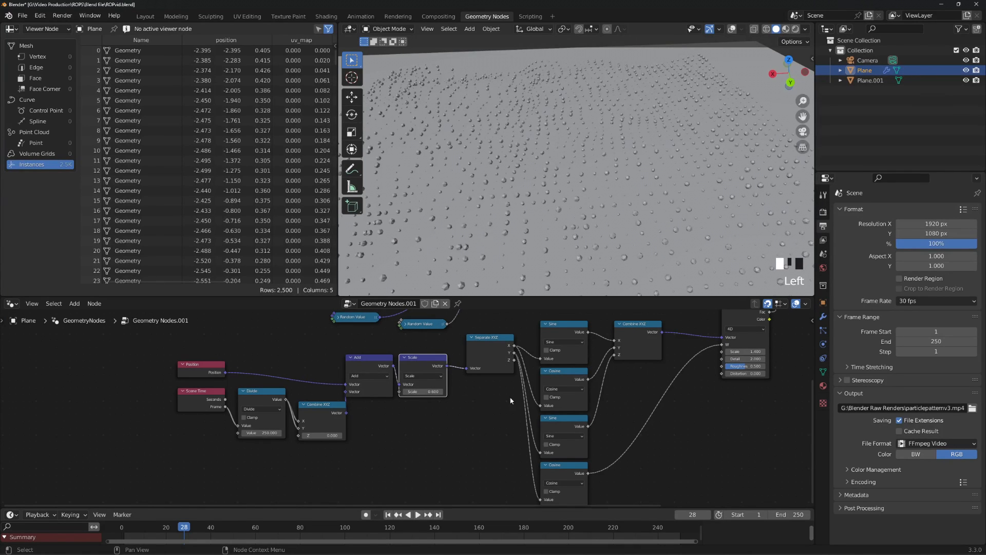
pyautogui.click(429, 392)
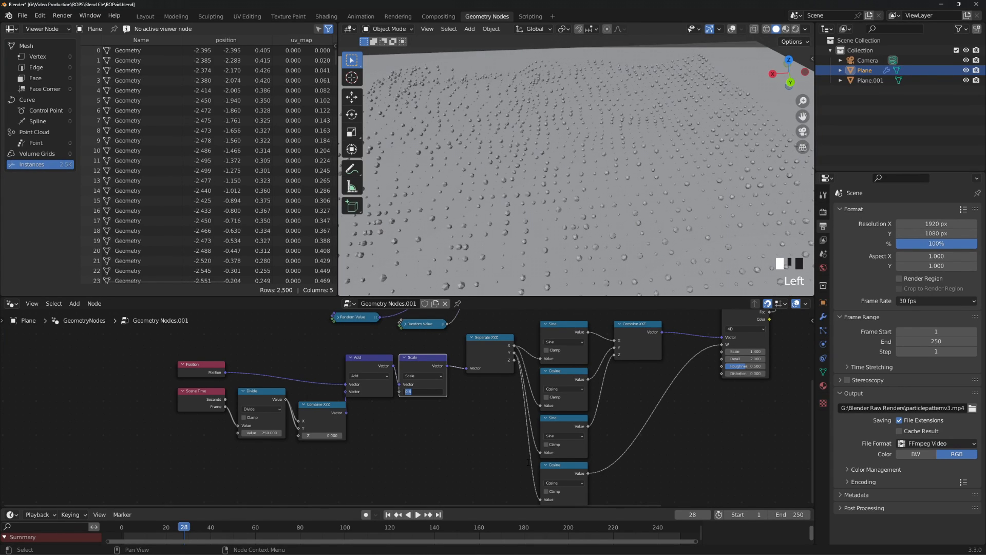
pyautogui.click(423, 472)
pyautogui.moveTo(446, 409)
pyautogui.mouseDown()
pyautogui.moveTo(404, 486)
pyautogui.moveTo(483, 423)
pyautogui.moveTo(443, 408)
pyautogui.mouseUp()
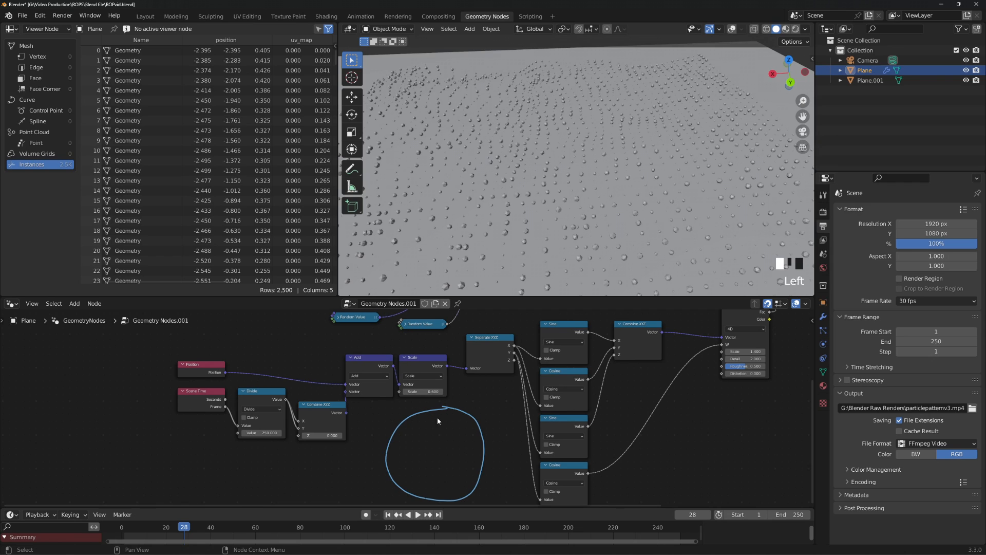
pyautogui.moveTo(422, 438)
pyautogui.mouseDown()
pyautogui.moveTo(438, 422)
pyautogui.moveTo(448, 466)
pyautogui.moveTo(460, 471)
pyautogui.moveTo(476, 445)
pyautogui.mouseUp()
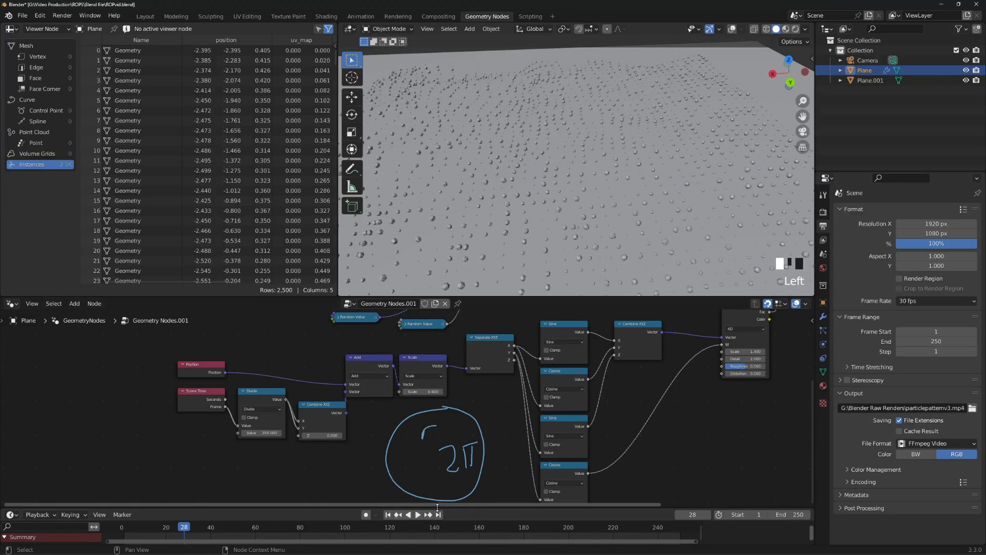
# Set the Scale node's factor to tau.
pyautogui.doubleClick(421, 392)
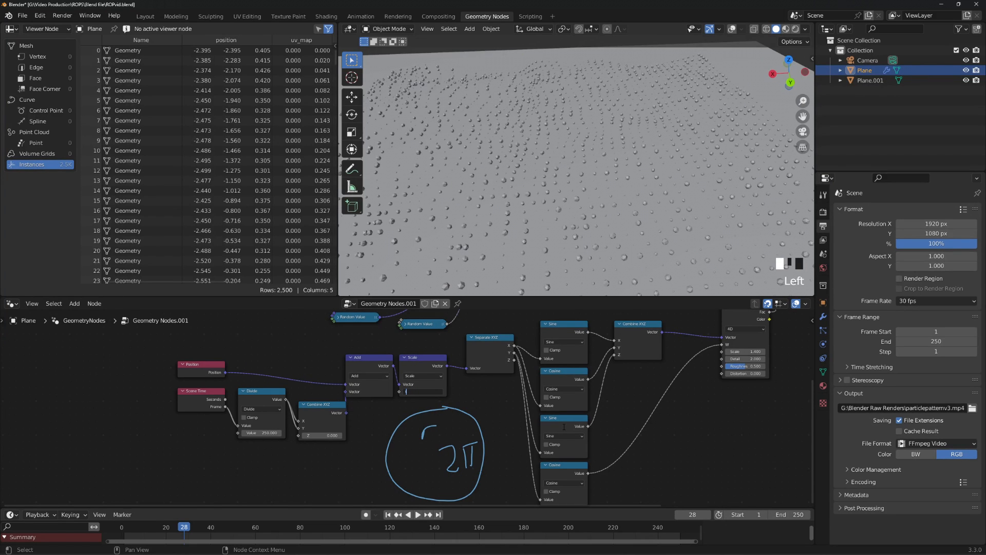
pyautogui.write('u')
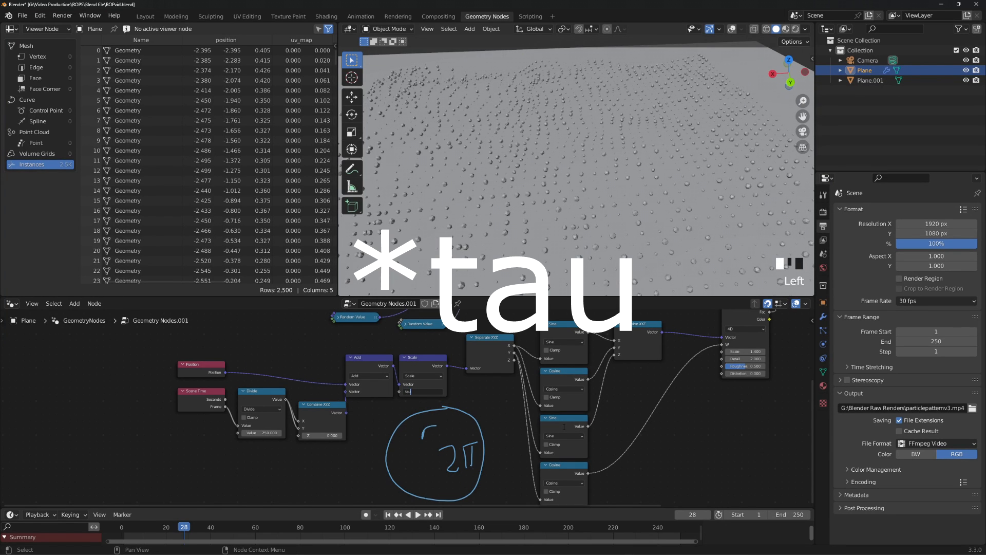
pyautogui.press('Return')
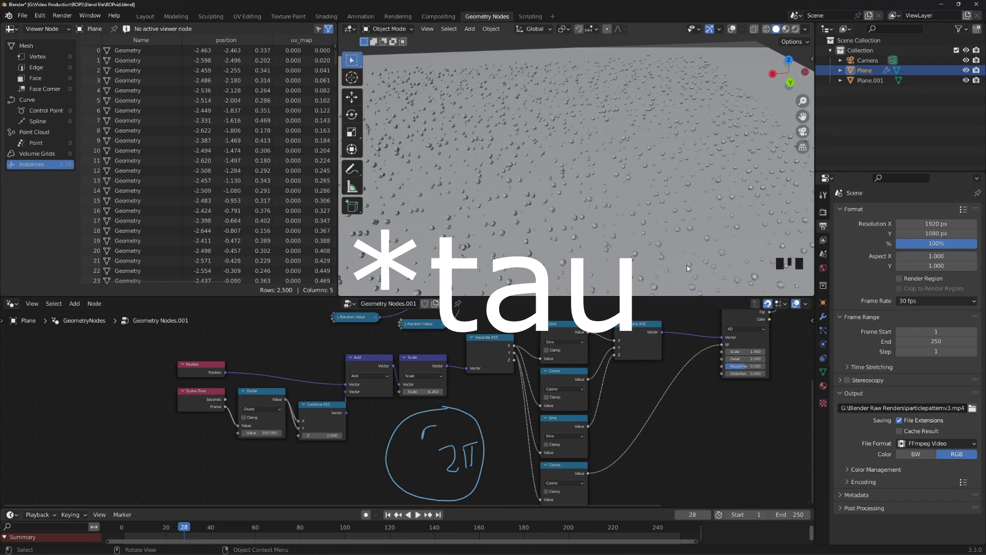
# Try a different Scale on the Noise Texture and play back the animation to judge the motion.
pyautogui.moveTo(708, 414); pyautogui.dragTo(574, 460, button='middle')
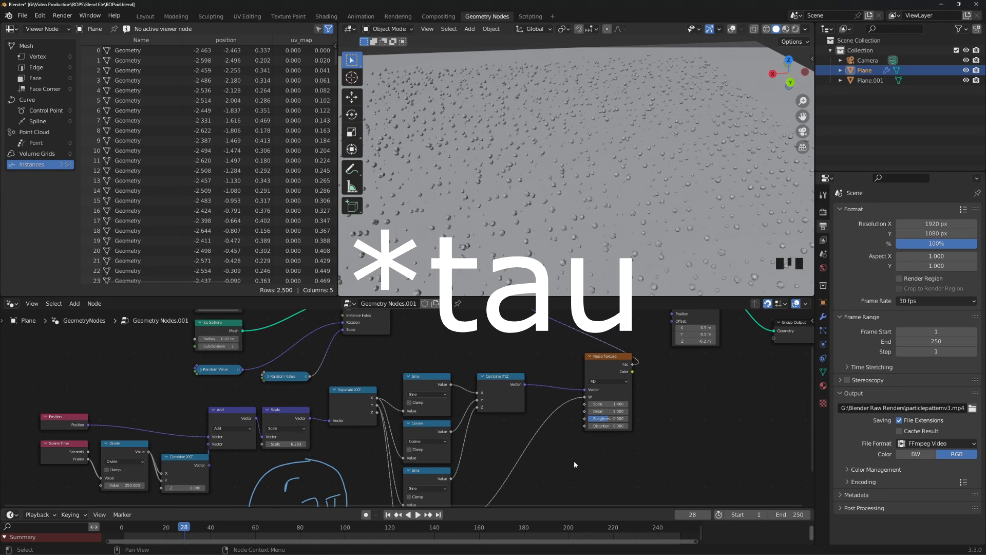
pyautogui.moveTo(607, 404); pyautogui.dragTo(729, 403)
pyautogui.scroll(-2, 563, 428)
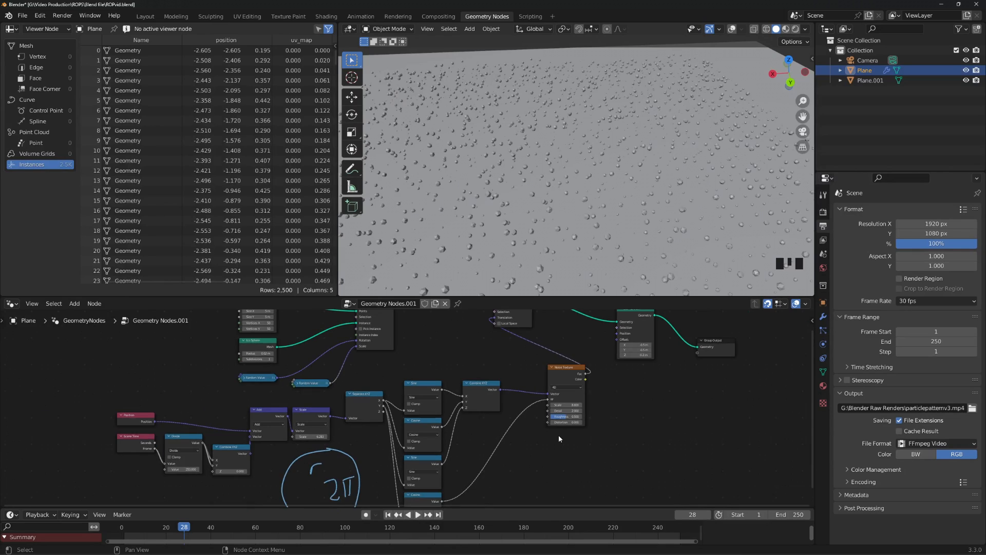
pyautogui.click(418, 515)
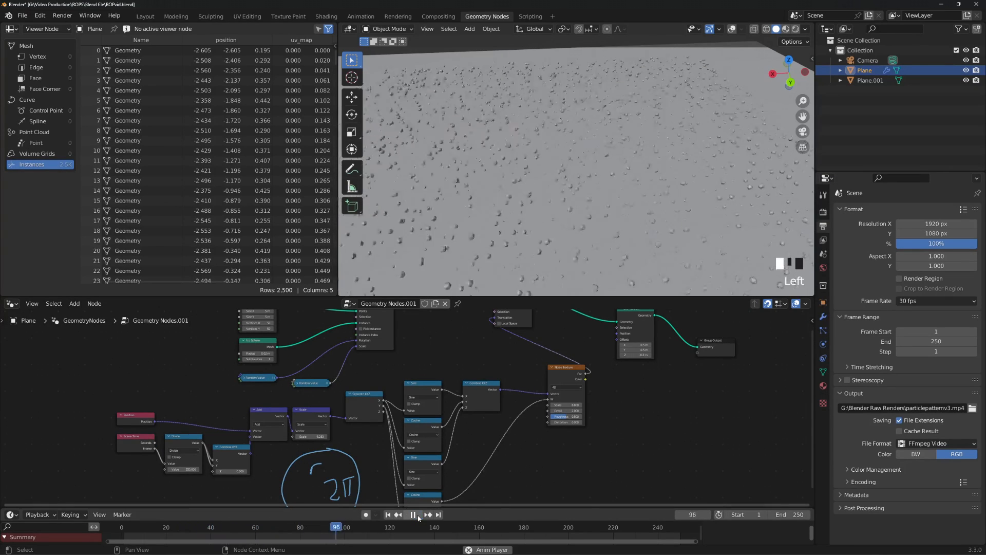
pyautogui.click(416, 515)
# Try a lower Scale on the Noise Texture and replay the animation, inspecting the particles up close.
pyautogui.click(563, 405)
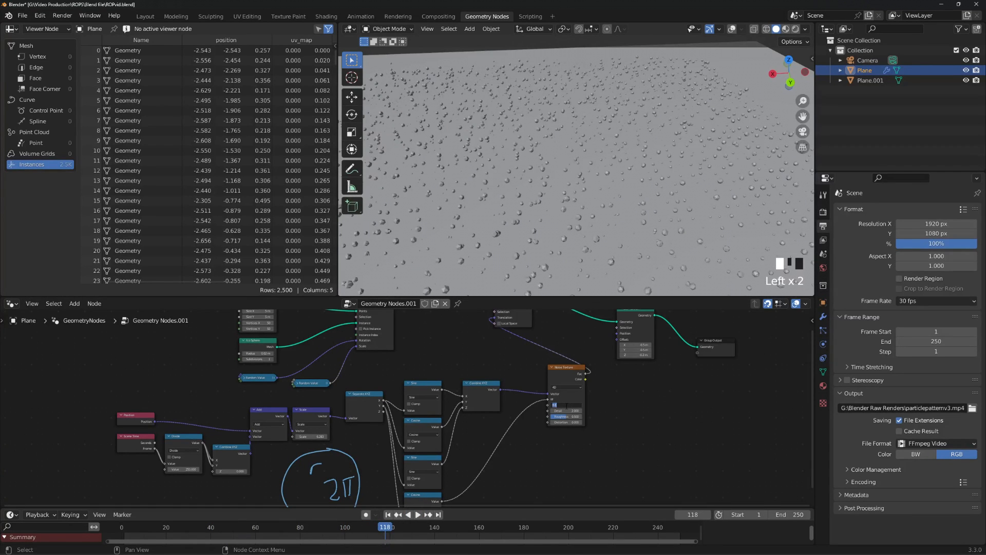
pyautogui.press('Return')
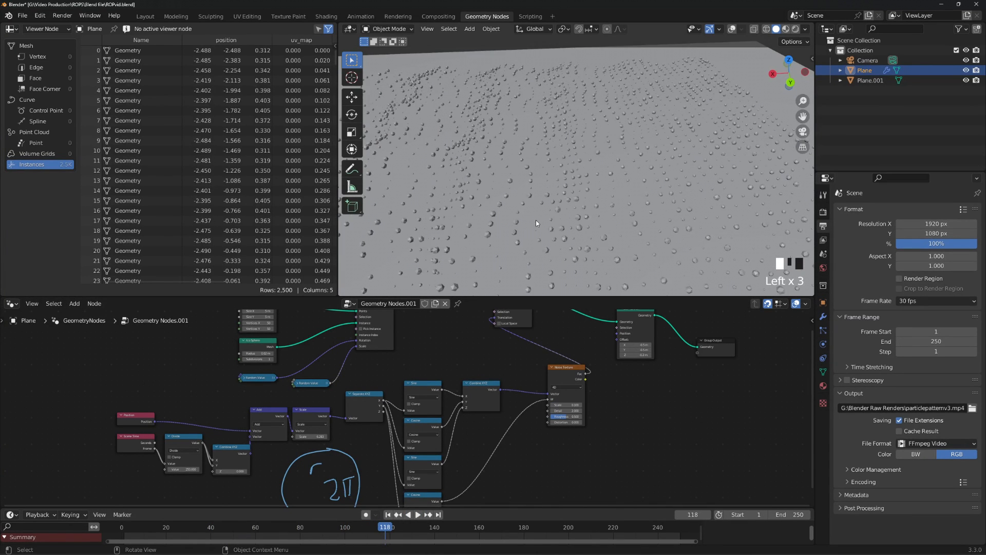
pyautogui.scroll(-3, 535, 220)
pyautogui.click(417, 515)
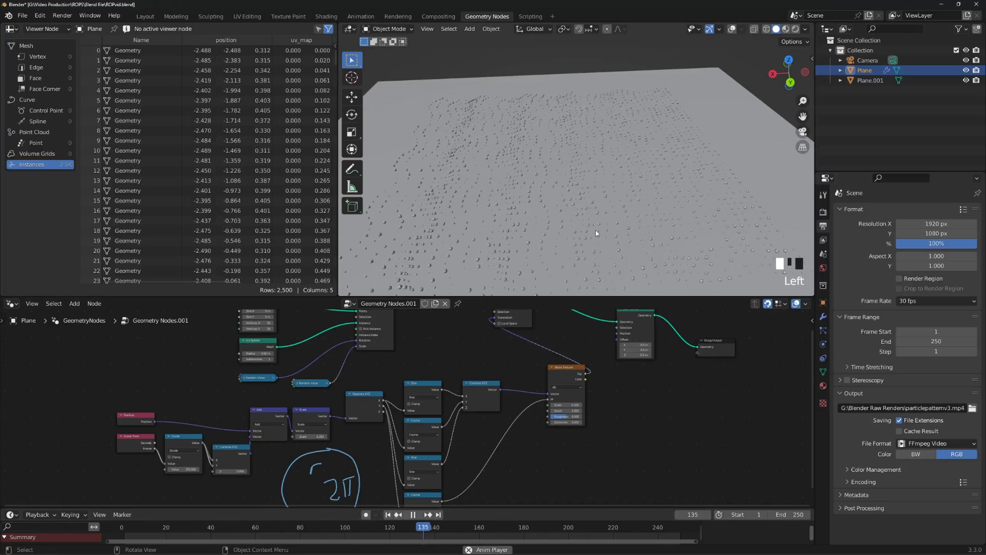
pyautogui.scroll(3, 554, 216)
pyautogui.moveTo(568, 162); pyautogui.dragTo(568, 163, button='middle')
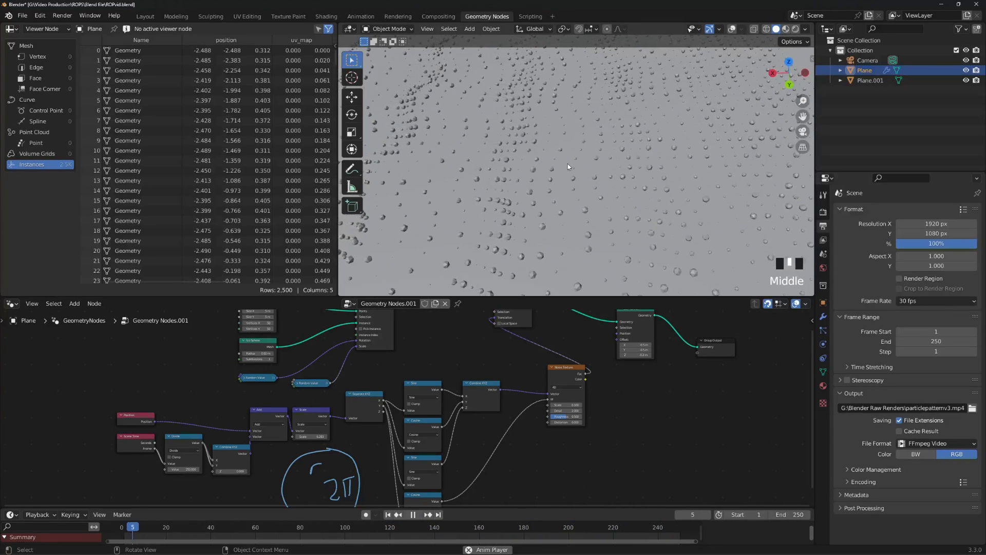
# Raise the Noise Texture's Scale during playback and move the node closer to the Combine XYZ node.
pyautogui.moveTo(570, 405); pyautogui.dragTo(585, 404)
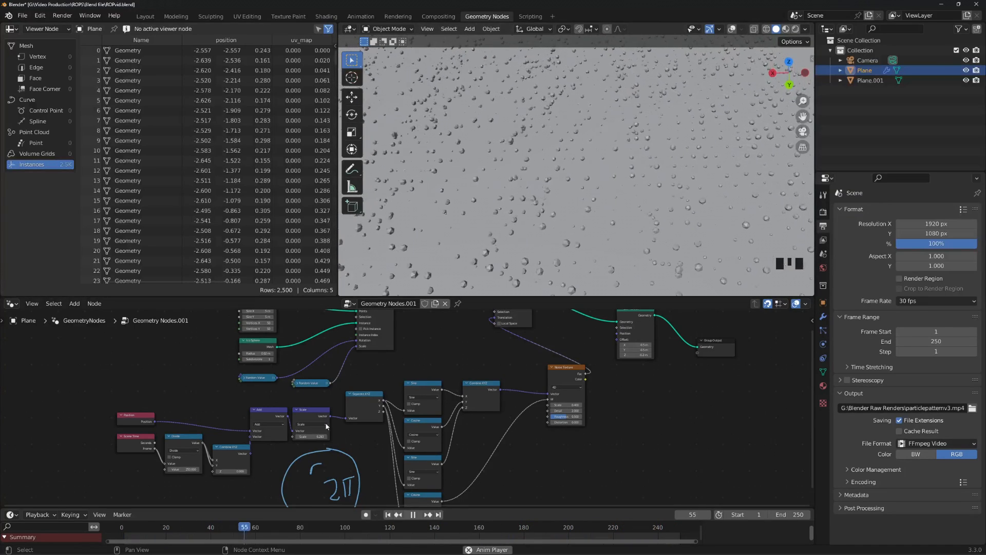
pyautogui.moveTo(509, 462); pyautogui.dragTo(578, 414, button='middle')
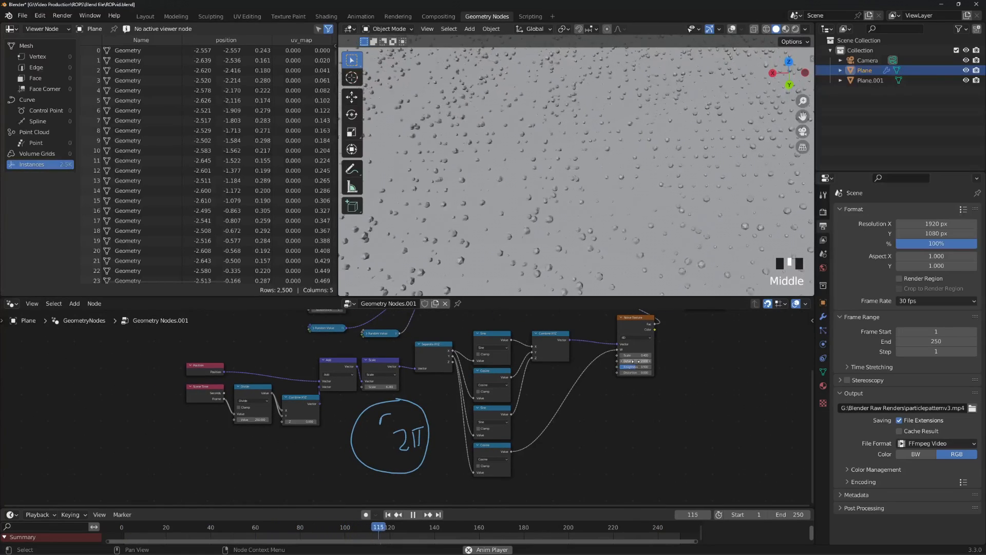
pyautogui.click(634, 317)
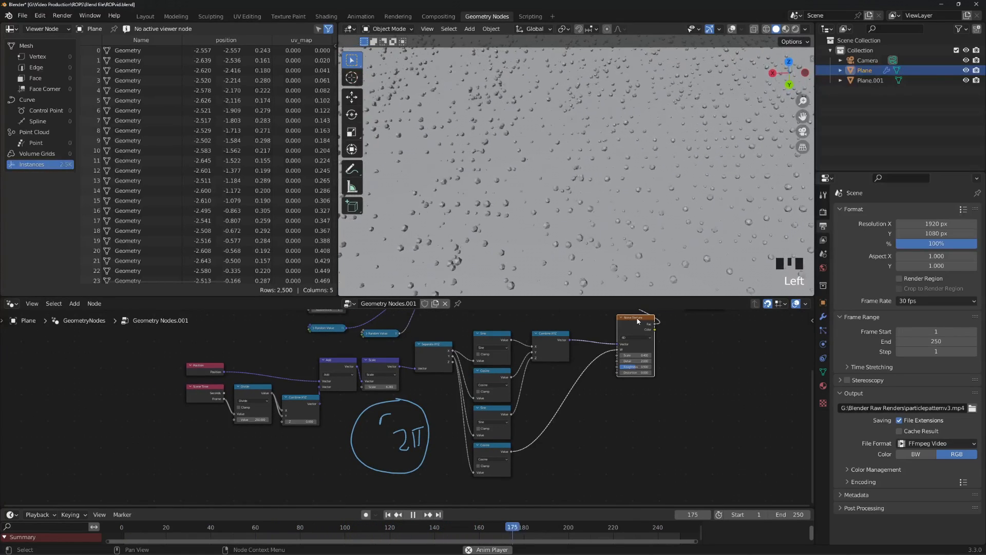
pyautogui.moveTo(635, 317); pyautogui.dragTo(604, 322)
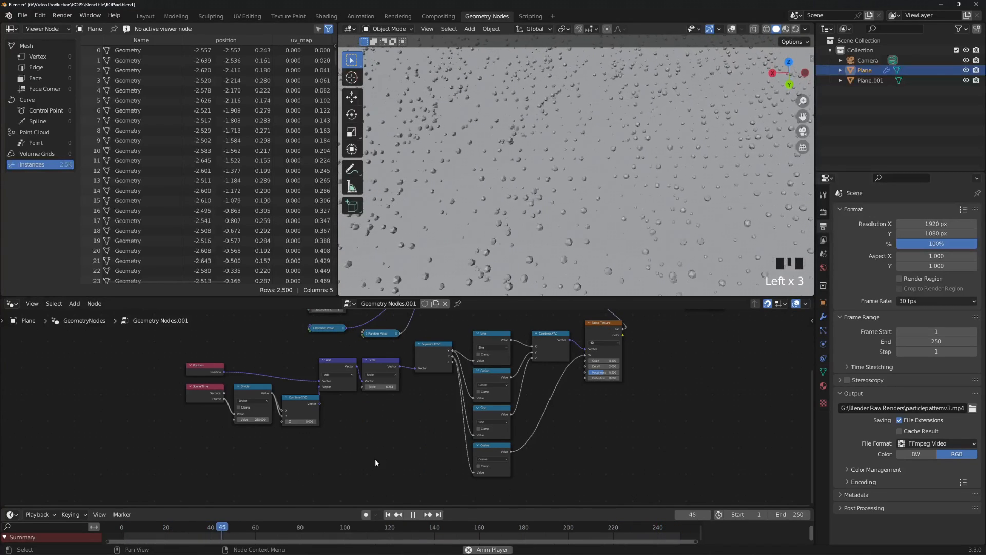
# Erase the circle annotation below the Scale node and save the file.
pyautogui.click(394, 454)
pyautogui.moveTo(365, 453)
pyautogui.mouseDown(button='right')
pyautogui.moveTo(424, 377)
pyautogui.moveTo(442, 448)
pyautogui.mouseUp(button='right')
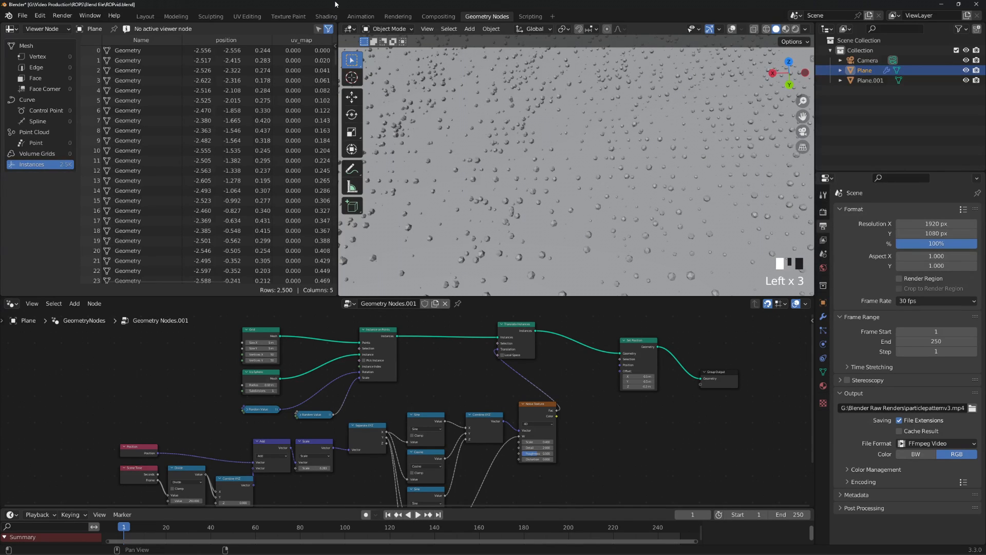
pyautogui.hotkey('ctrl', 's')
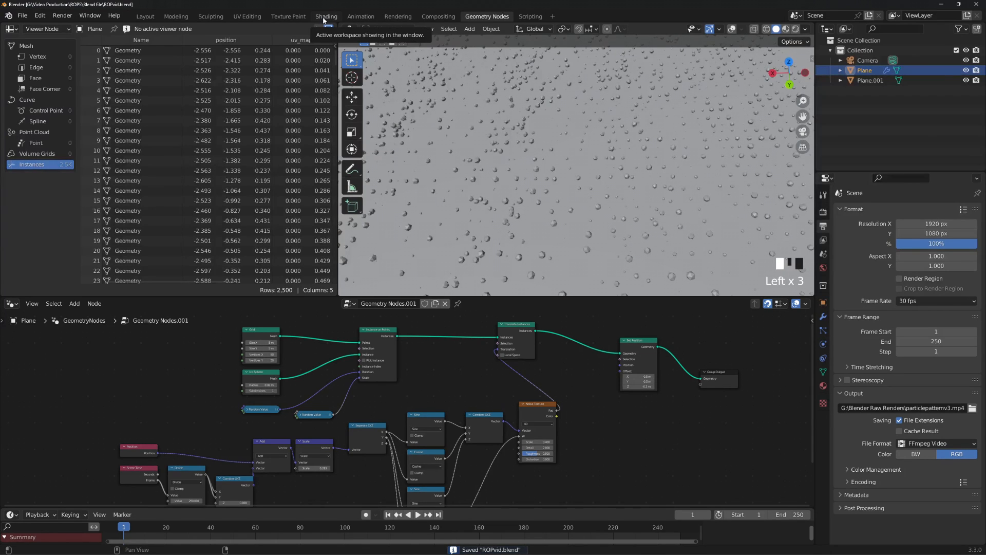
# Switch to the Shading workspace and enlarge the shader node editor upward.
pyautogui.click(326, 16)
pyautogui.scroll(-6, 496, 195)
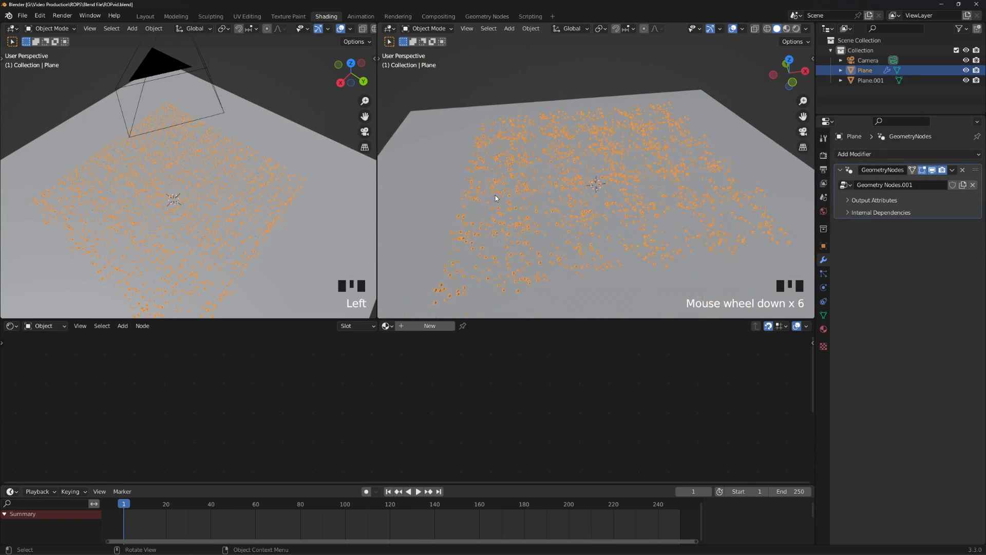
pyautogui.scroll(2, 495, 199)
pyautogui.moveTo(490, 319); pyautogui.dragTo(491, 247)
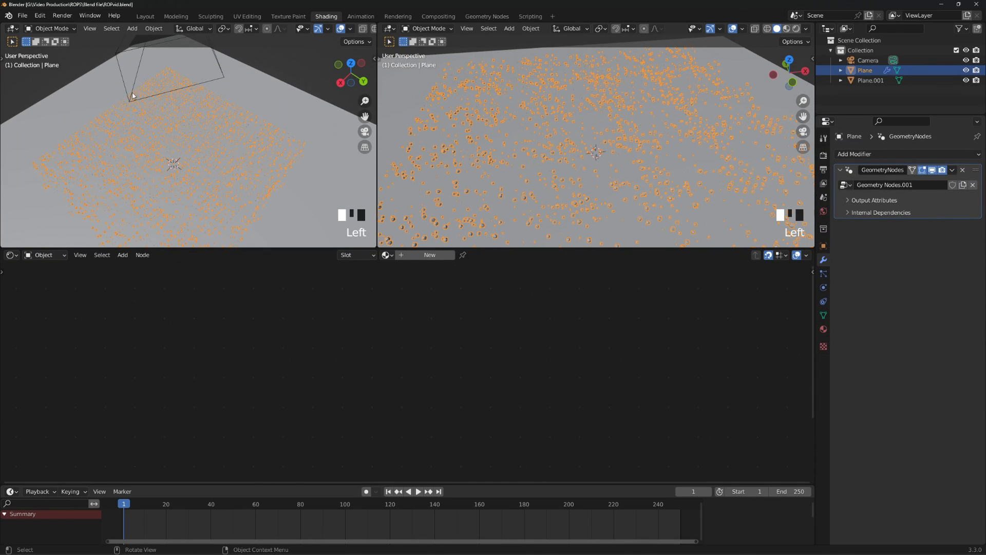
# Examine the floor plane's material nodes and look at the scene through the camera.
pyautogui.click(253, 107)
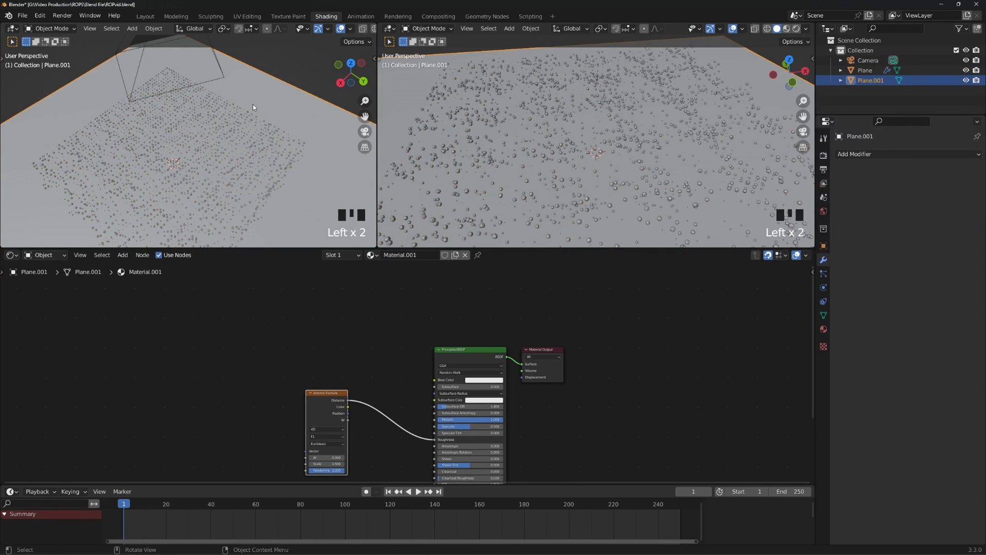
pyautogui.hotkey('shift', 'a')
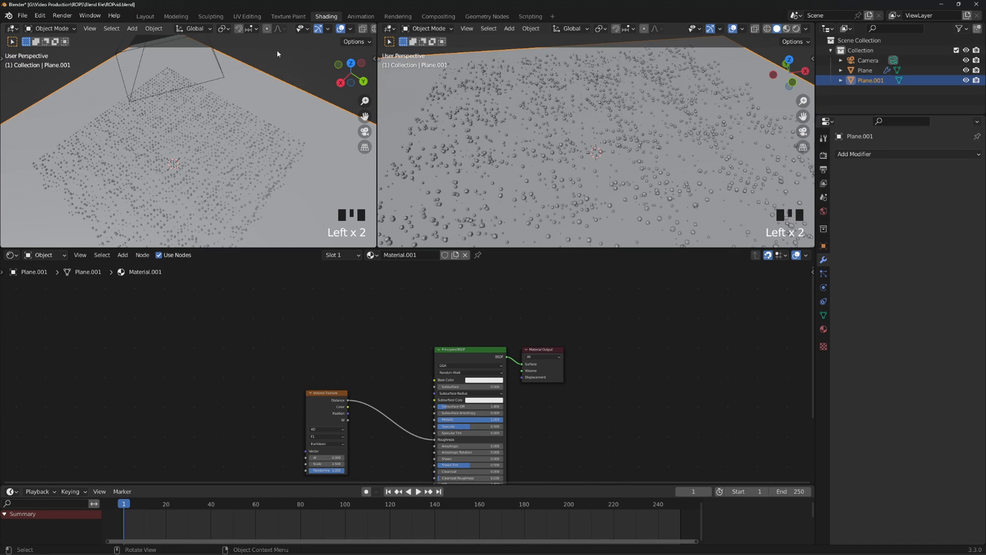
pyautogui.press('KP_0')
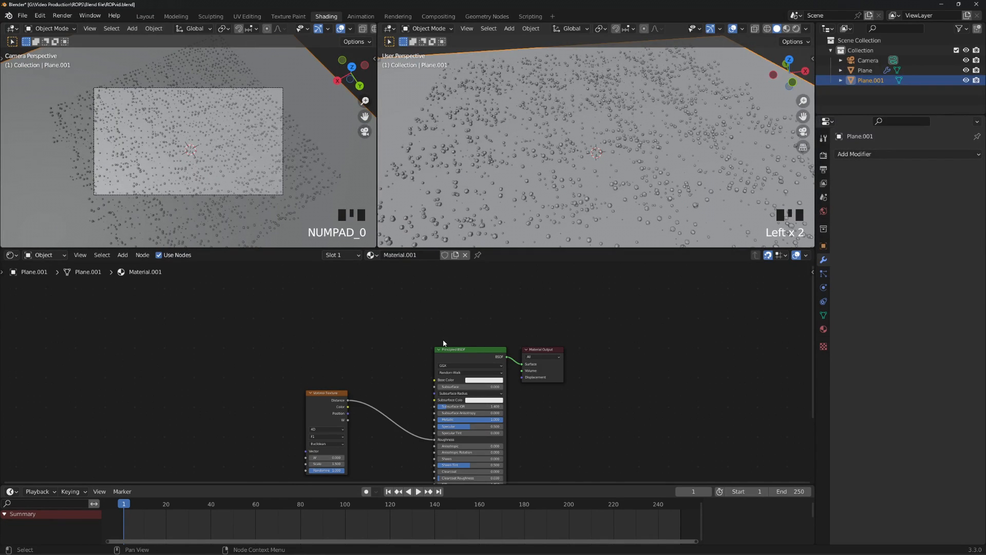
pyautogui.moveTo(363, 370); pyautogui.dragTo(277, 324, button='middle')
# Add a Set Material node between Instance on Points and Translate Instances in the particle plane's geometry node tree.
pyautogui.click(867, 70)
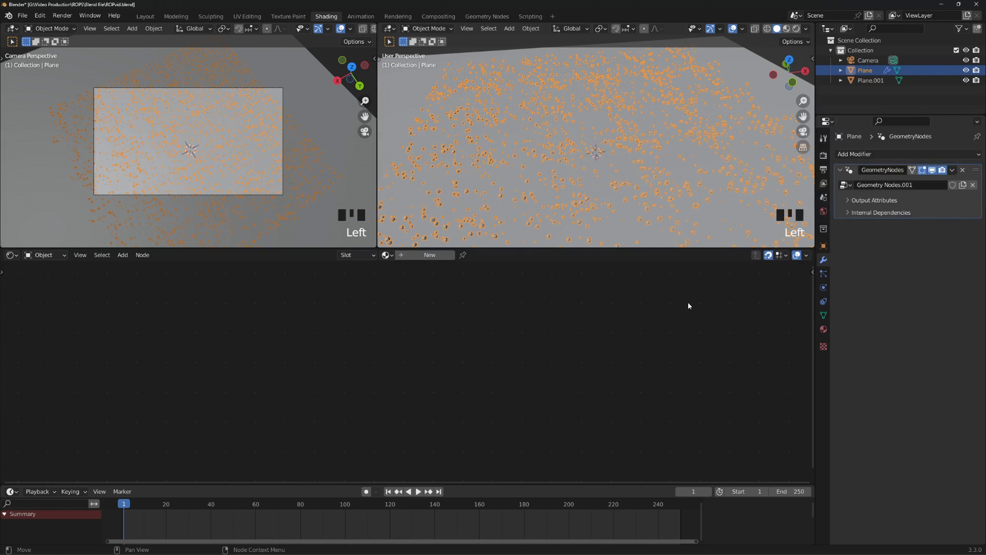
pyautogui.click(501, 18)
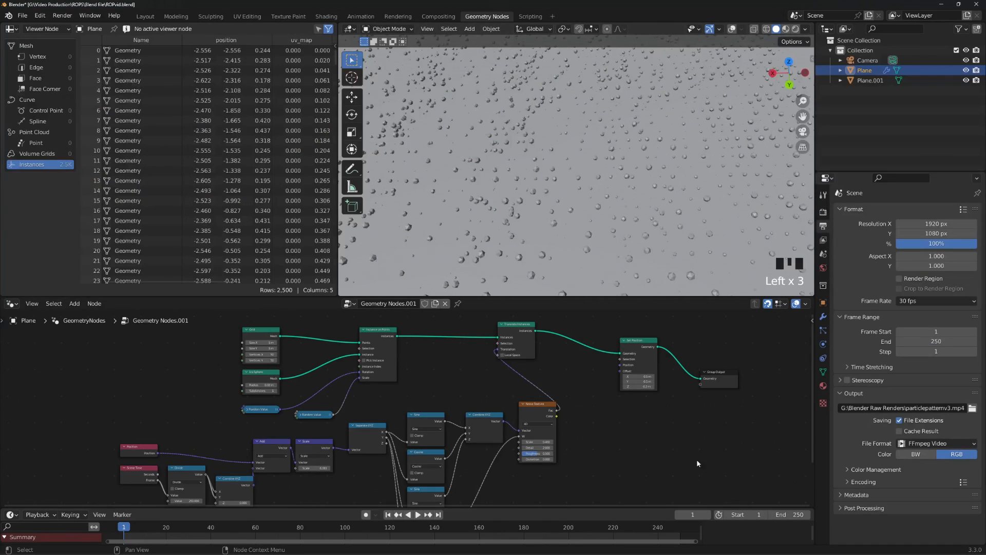
pyautogui.moveTo(592, 474); pyautogui.dragTo(591, 473, button='middle')
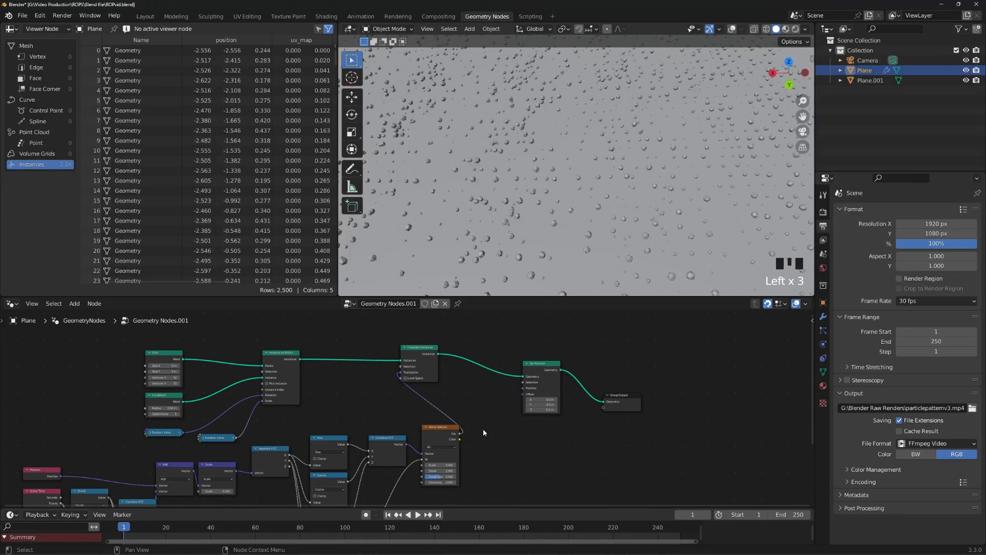
pyautogui.hotkey('shift', 'a')
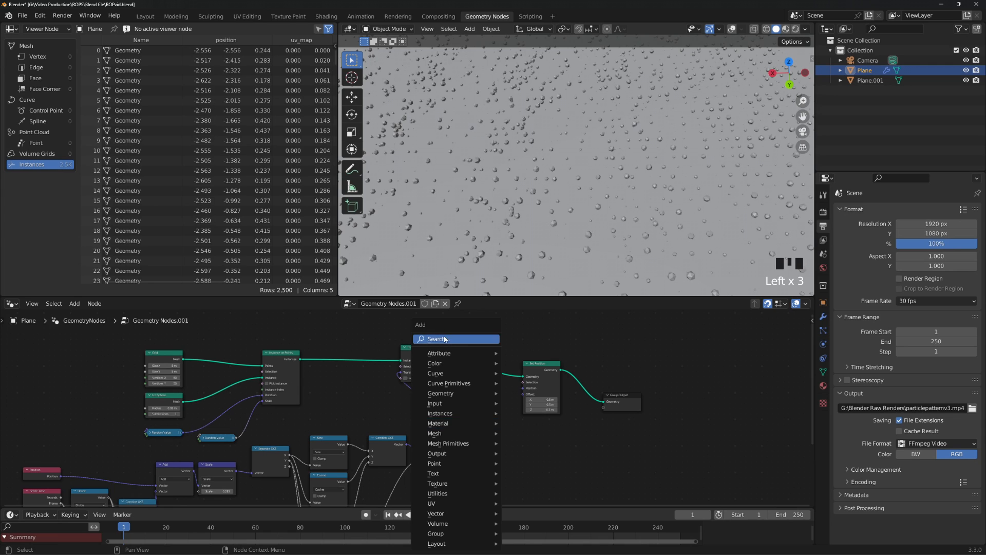
pyautogui.write('set')
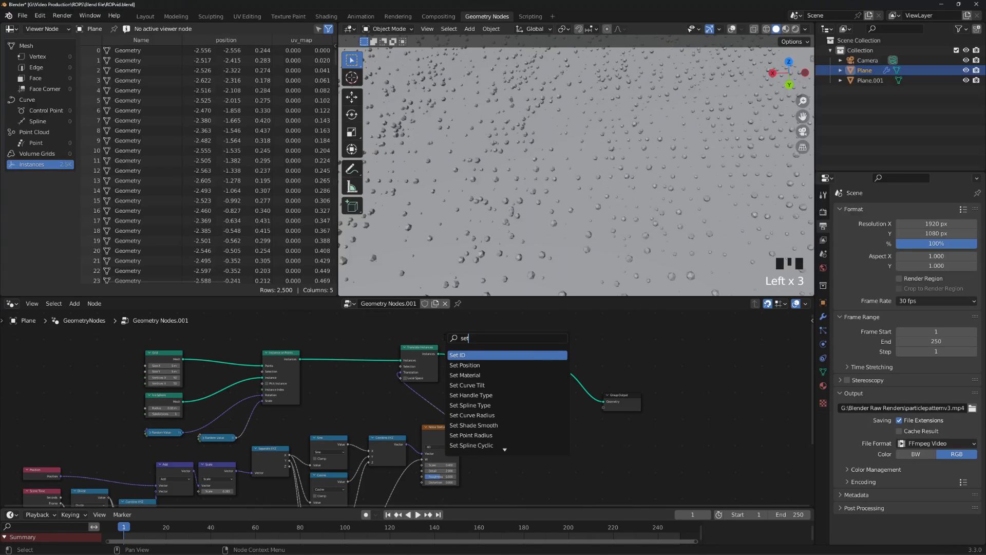
pyautogui.write(' ma')
pyautogui.press('Return')
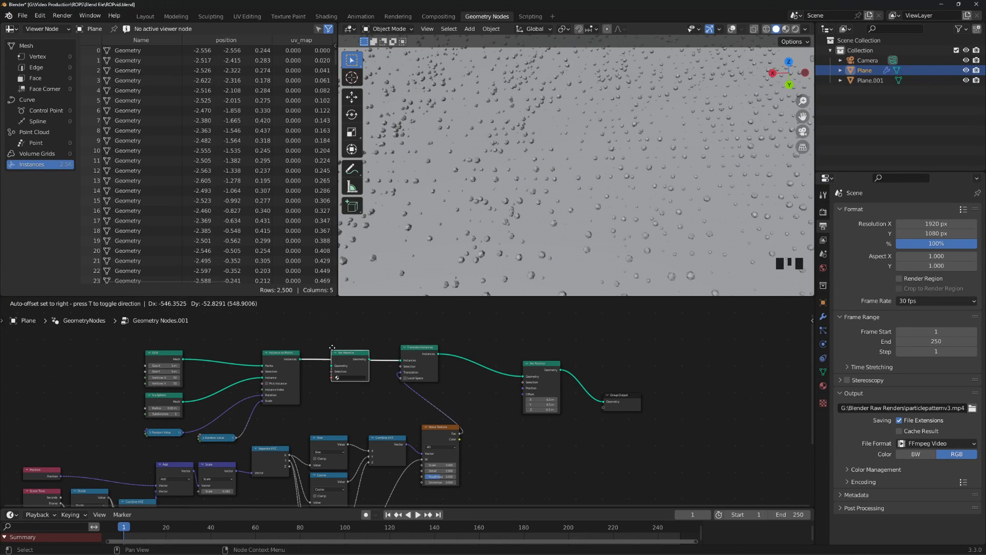
pyautogui.click(333, 348)
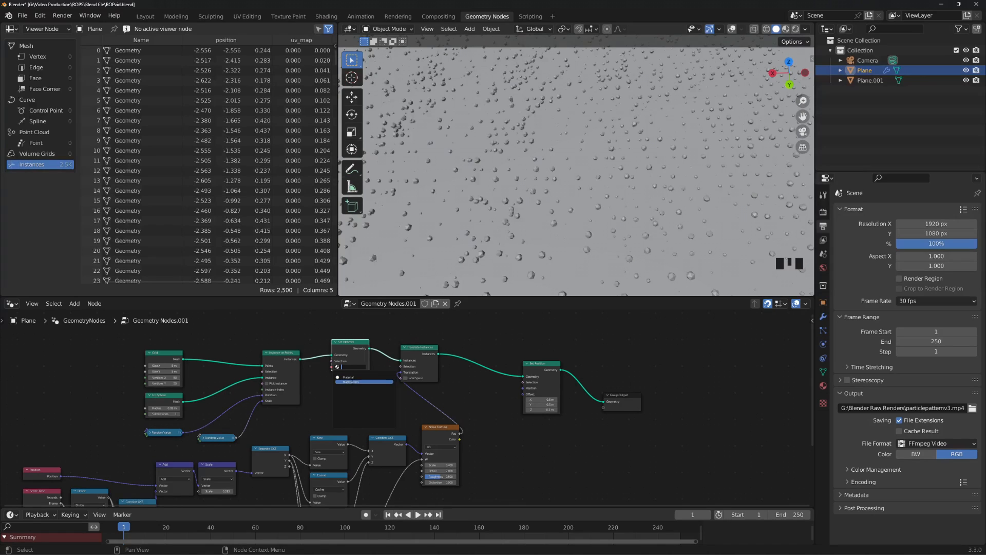
# Create a new material for the particle plane and name it Grid.
pyautogui.click(356, 381)
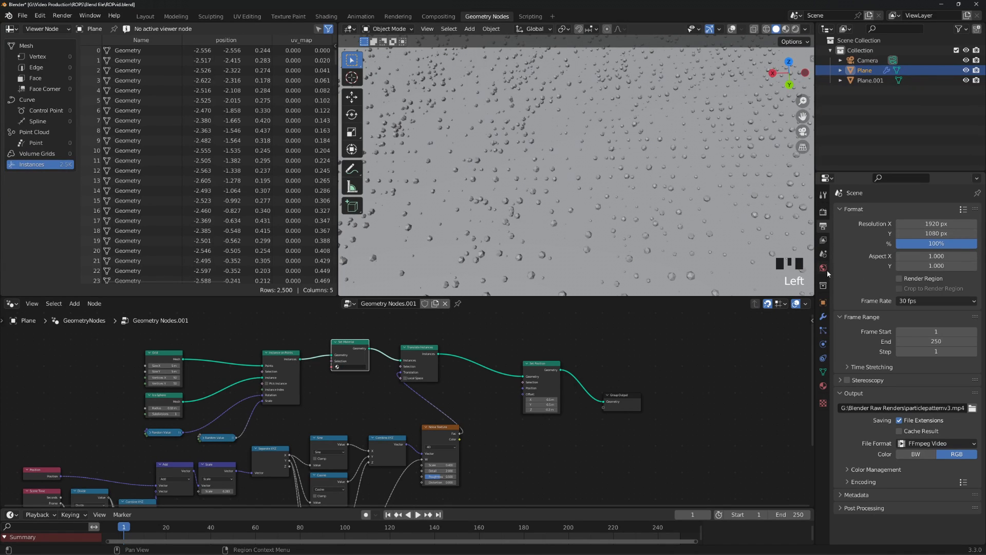
pyautogui.click(824, 386)
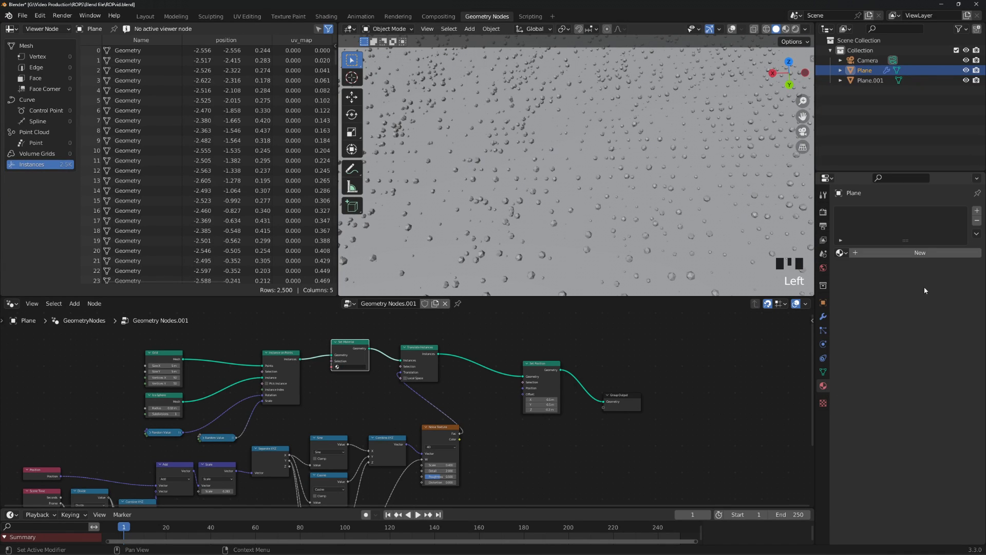
pyautogui.click(925, 252)
pyautogui.doubleClick(866, 216)
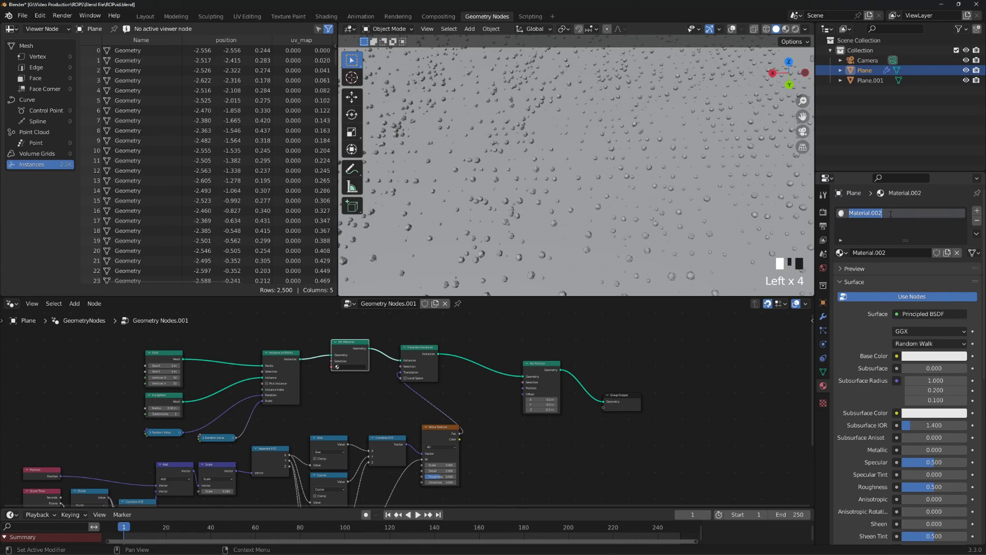
pyautogui.write('Grid')
pyautogui.press('Return')
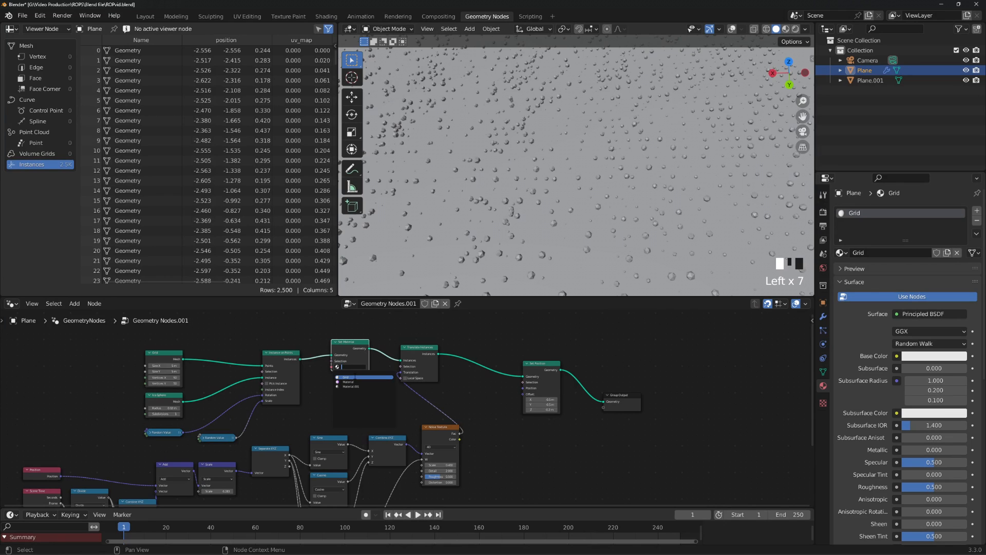
# Assign the Grid material in the Set Material node and align the node with its neighbours.
pyautogui.click(354, 379)
pyautogui.scroll(2, 360, 375)
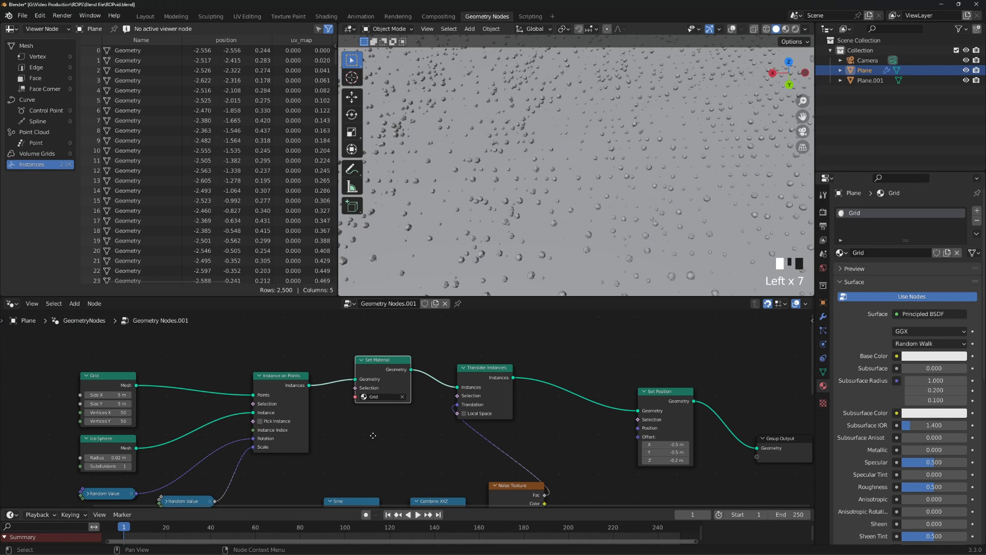
pyautogui.moveTo(386, 360)
pyautogui.mouseDown()
pyautogui.moveTo(607, 366)
pyautogui.moveTo(386, 367)
pyautogui.mouseUp()
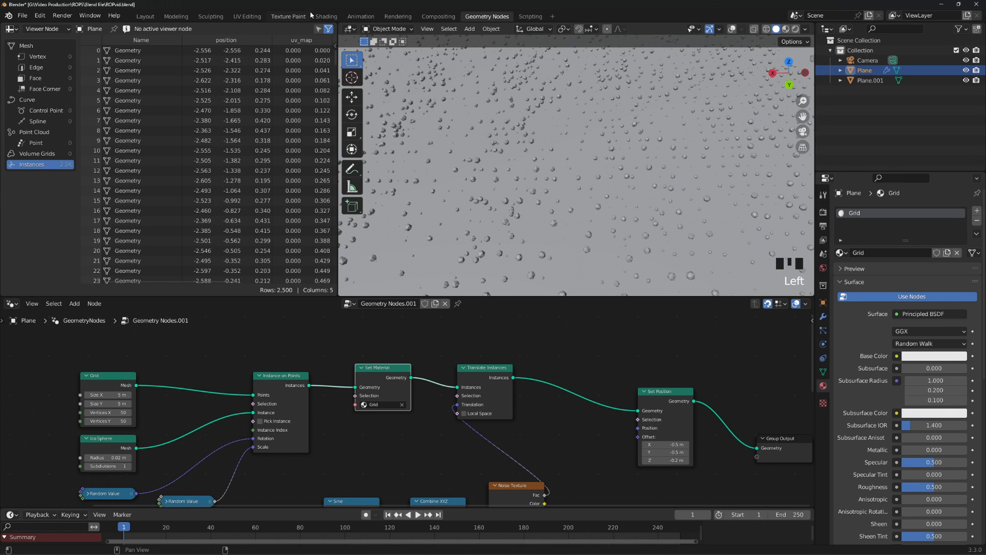
# Switch to the Shading workspace with Material Preview shading and select the particle plane to show its Grid material nodes.
pyautogui.click(326, 16)
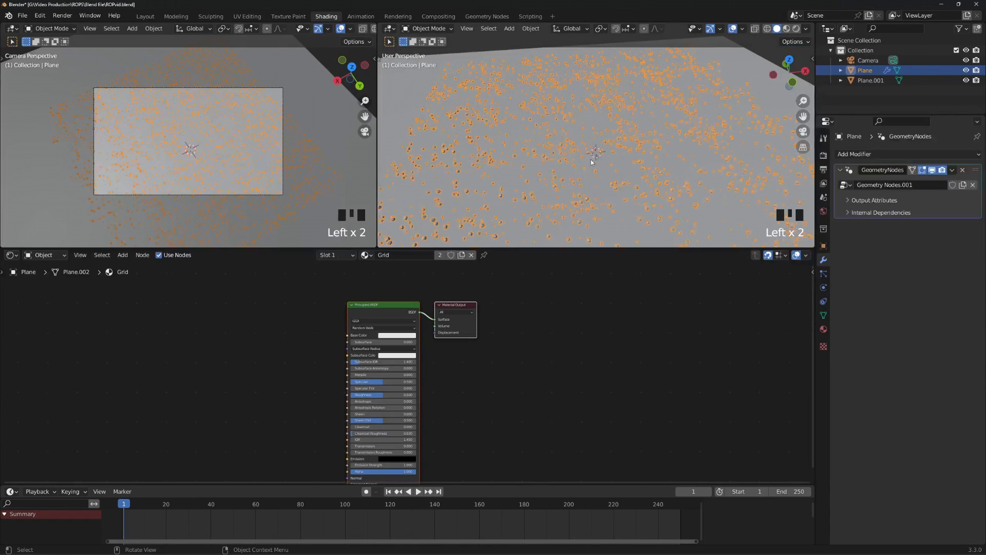
pyautogui.scroll(1, 608, 205)
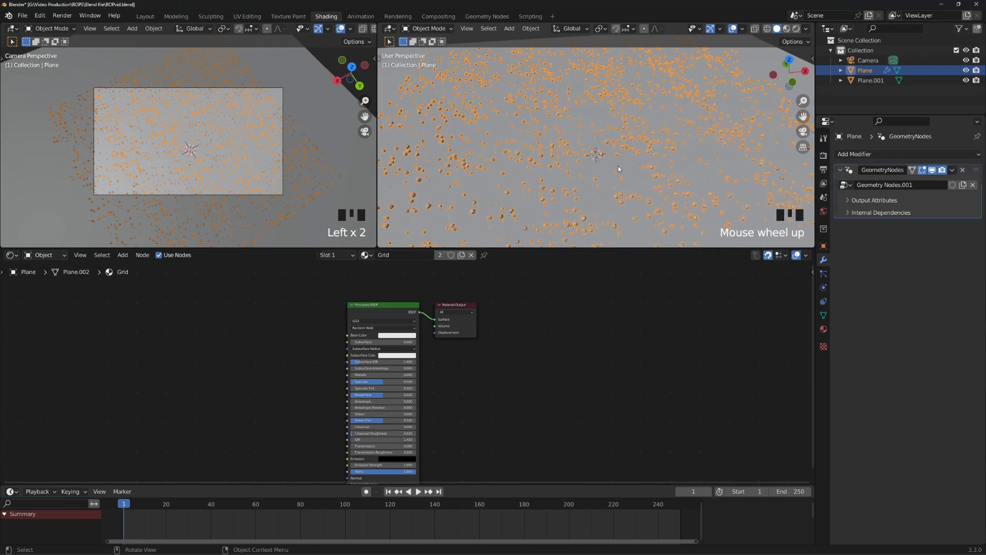
pyautogui.click(618, 165)
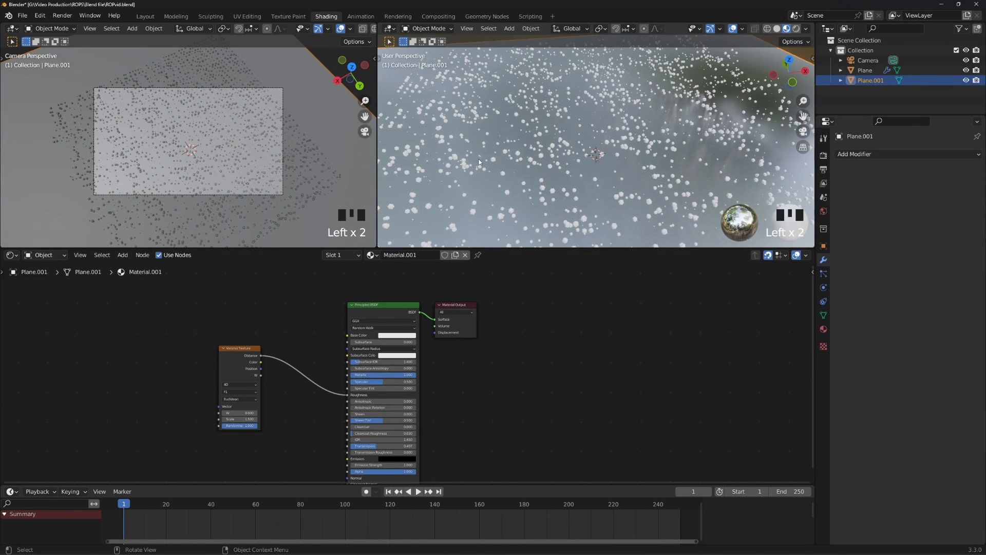
pyautogui.click(238, 366)
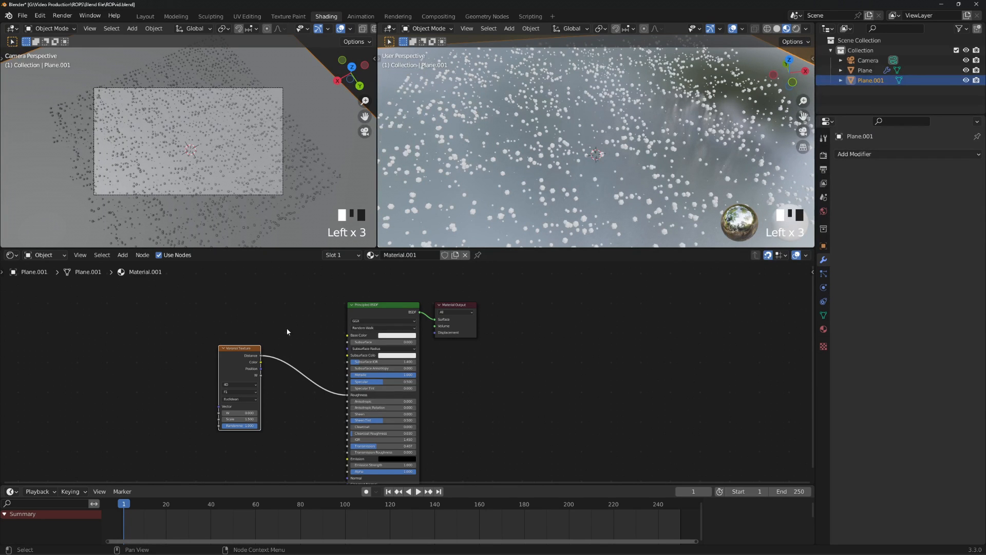
pyautogui.click(616, 183)
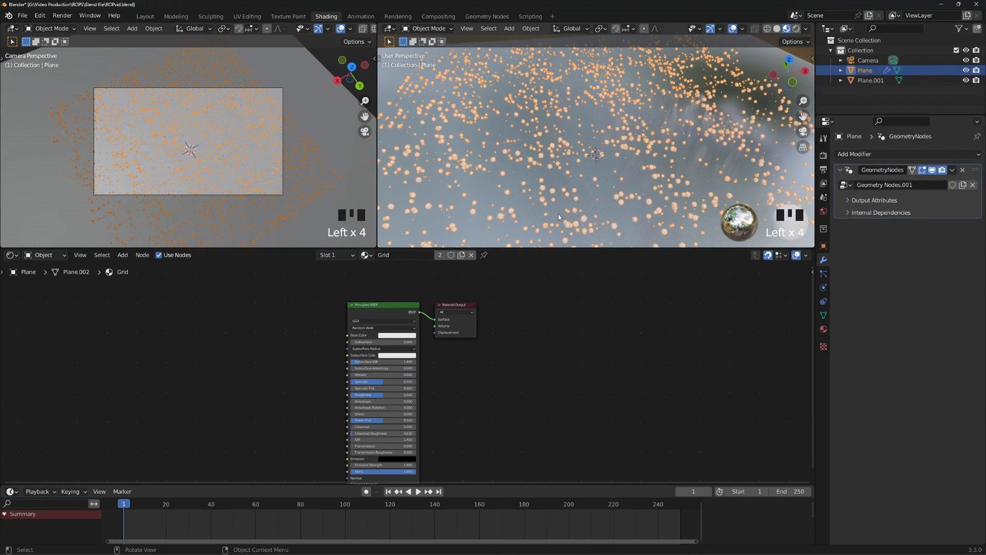
pyautogui.click(629, 187)
pyautogui.click(875, 80)
pyautogui.click(866, 70)
# Move the Material Output node away from the Principled BSDF and insert a Mix Shader on the link between them.
pyautogui.moveTo(464, 307); pyautogui.dragTo(675, 297)
pyautogui.click(559, 374)
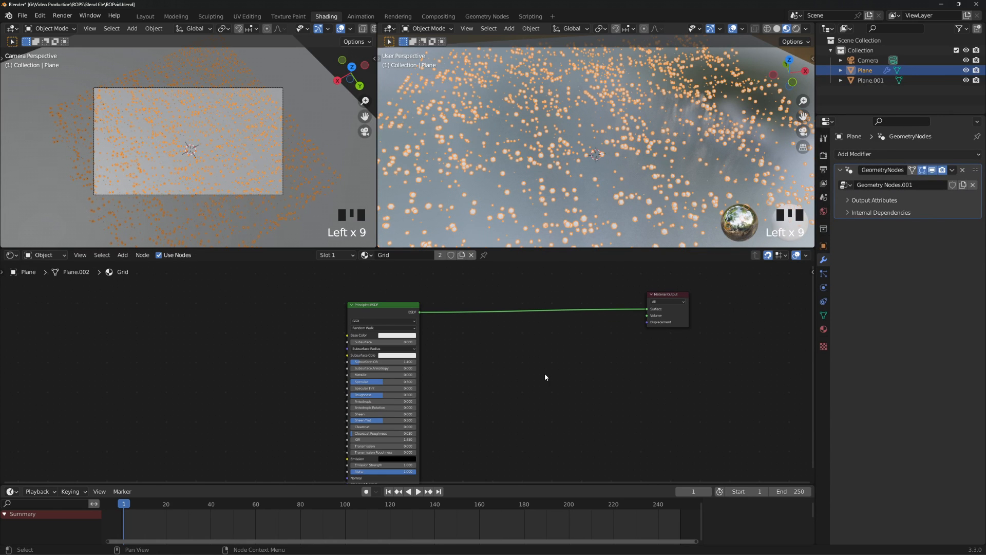
pyautogui.hotkey('shift', 'a')
pyautogui.click(499, 375)
pyautogui.write('mix')
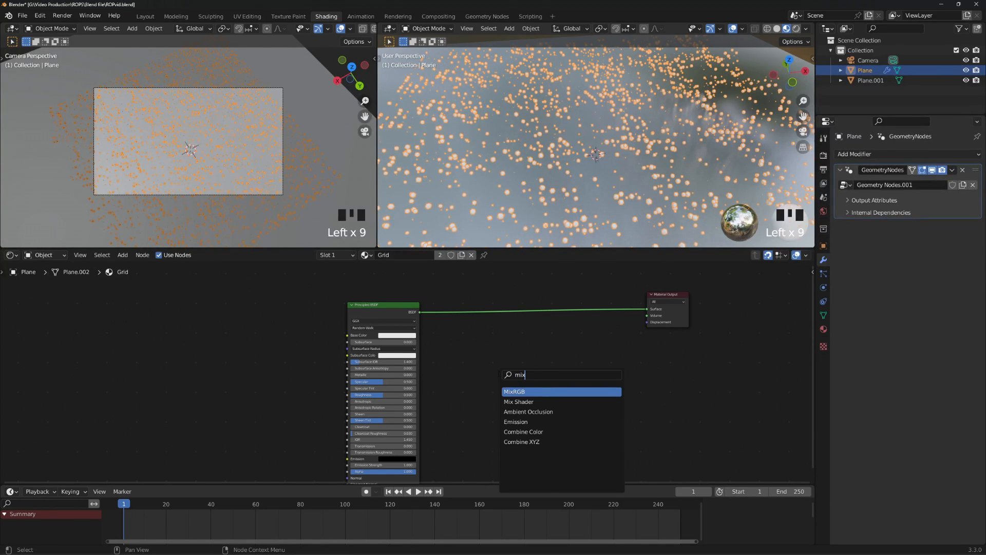
pyautogui.press('Down')
pyautogui.press('Return')
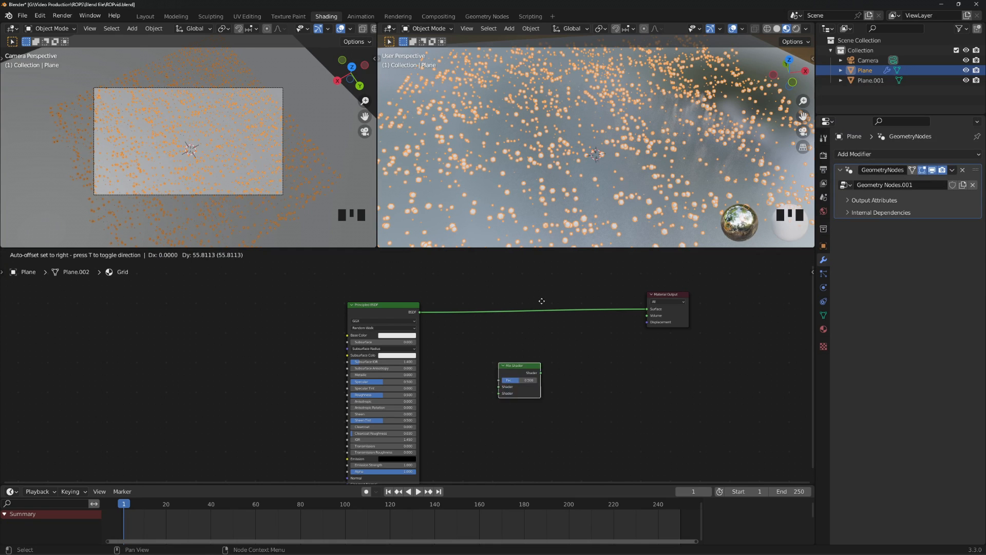
pyautogui.click(533, 298)
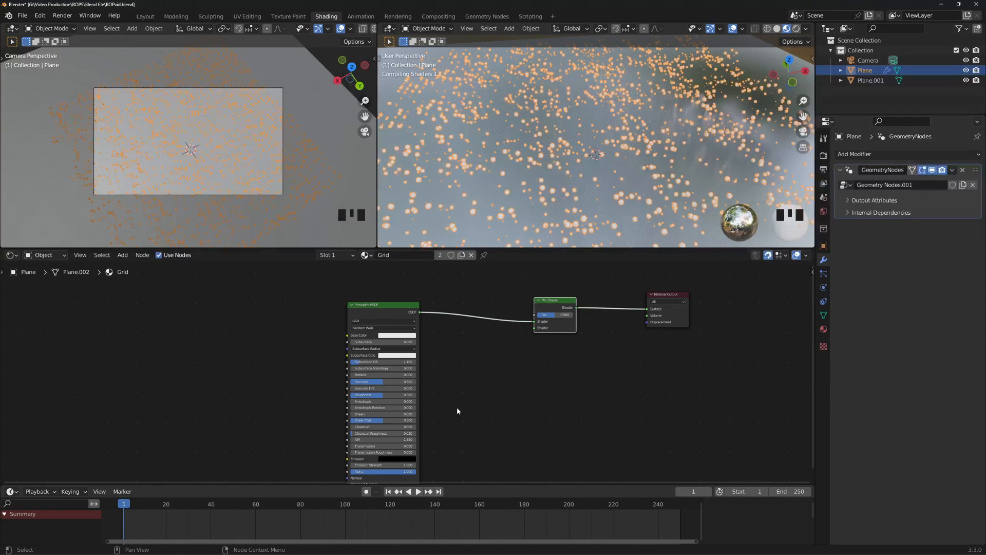
# Add a Glossy BSDF connected to the Mix Shader's second Shader input, and shift the Principled BSDF node up slightly.
pyautogui.hotkey('shift', 'a')
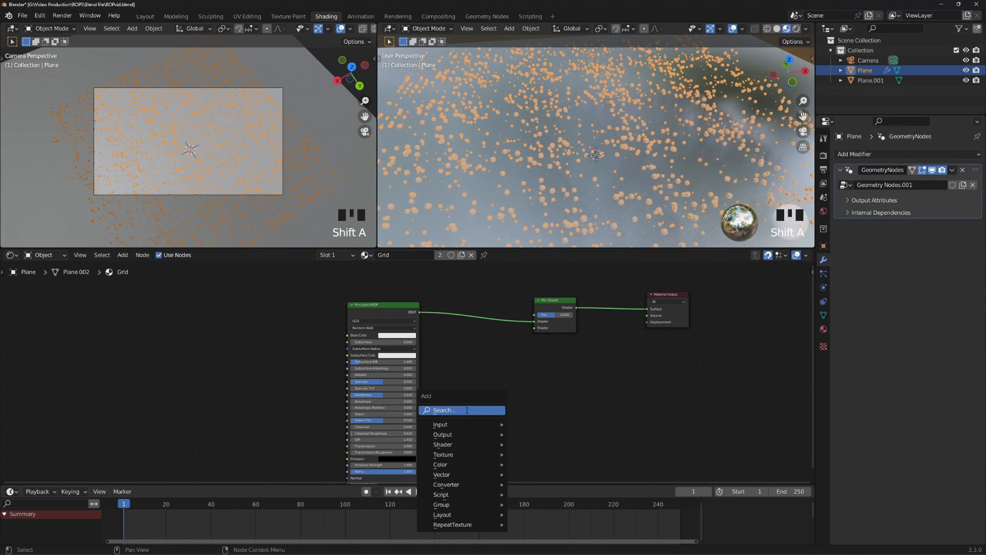
pyautogui.click(462, 410)
pyautogui.write('glo')
pyautogui.press('Return')
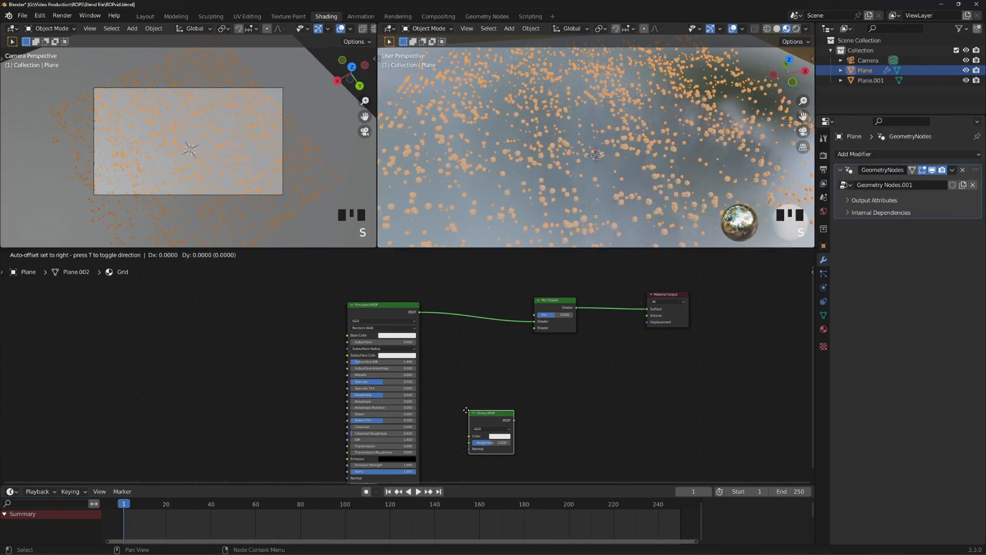
pyautogui.click(453, 357)
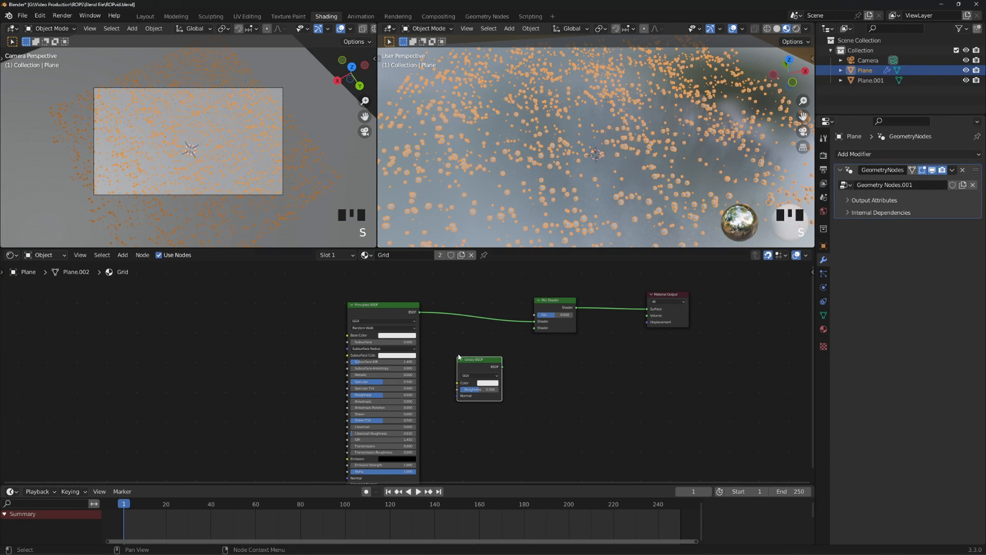
pyautogui.moveTo(502, 367); pyautogui.dragTo(536, 333)
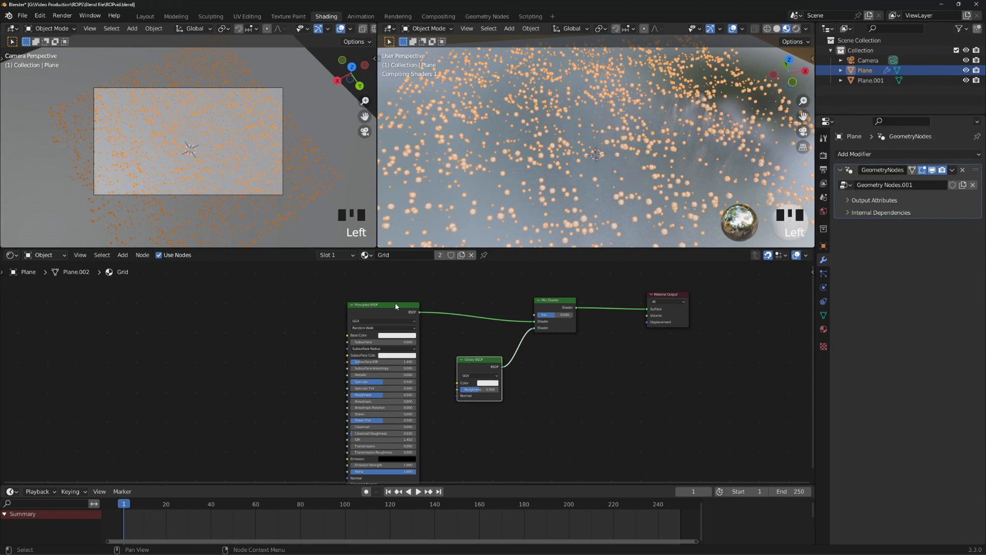
pyautogui.moveTo(396, 306); pyautogui.dragTo(412, 286)
# Add a Noise Texture node to the Grid material, well before the Principled BSDF.
pyautogui.click(593, 176)
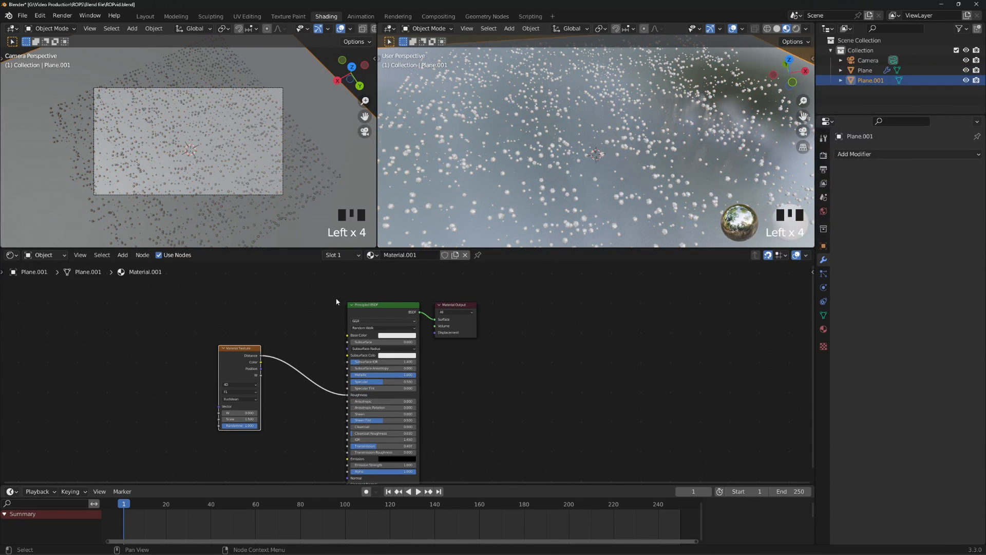
pyautogui.click(856, 72)
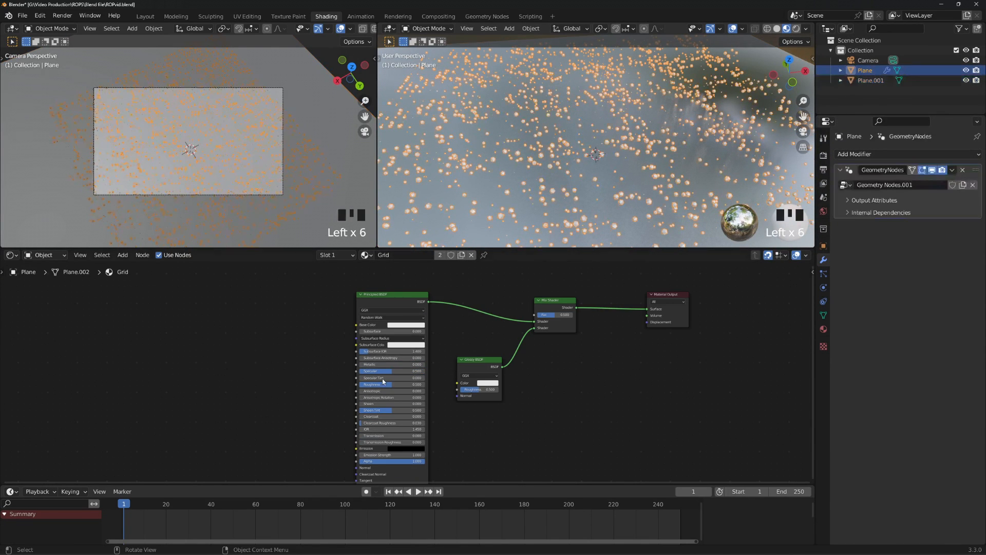
pyautogui.moveTo(262, 382); pyautogui.dragTo(389, 363, button='middle')
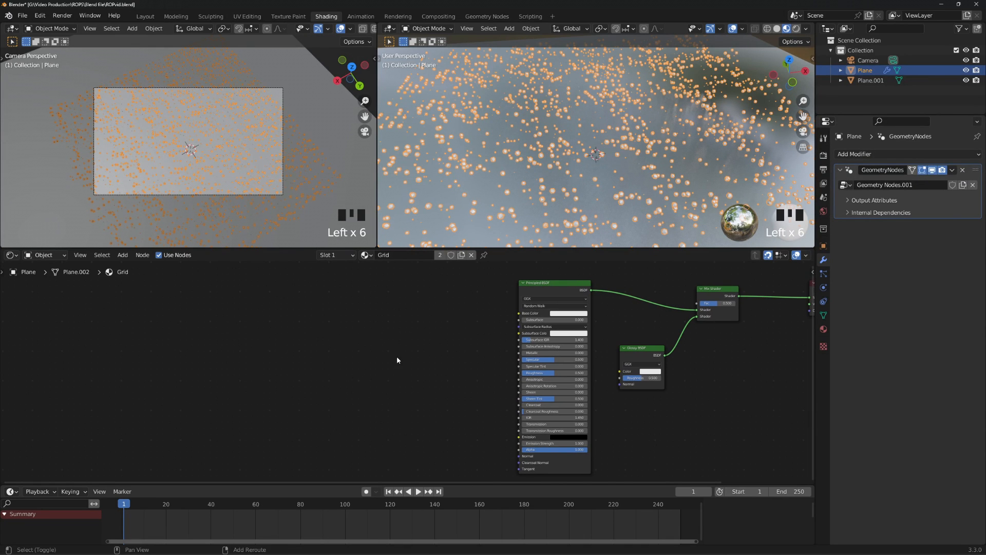
pyautogui.hotkey('shift', 'a')
pyautogui.click(380, 358)
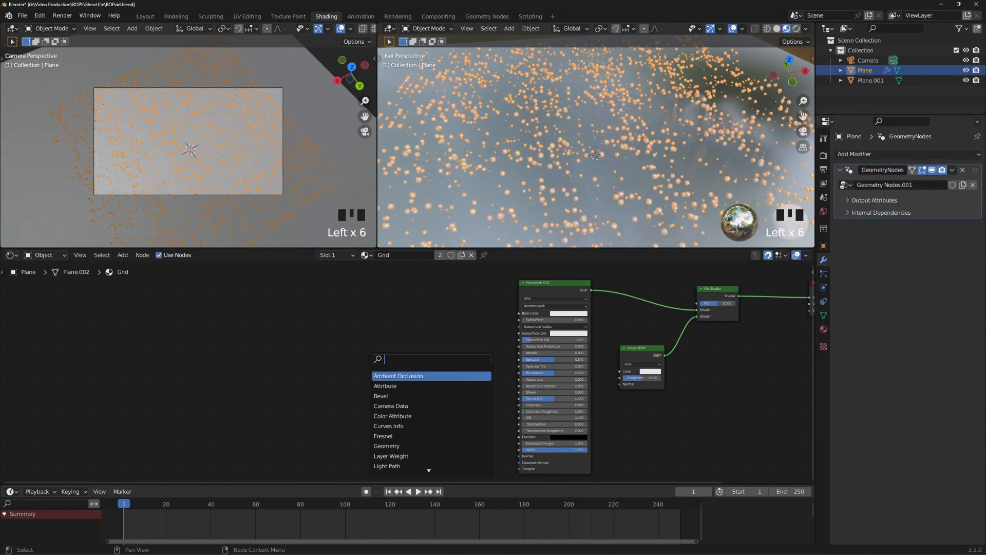
pyautogui.write('noise')
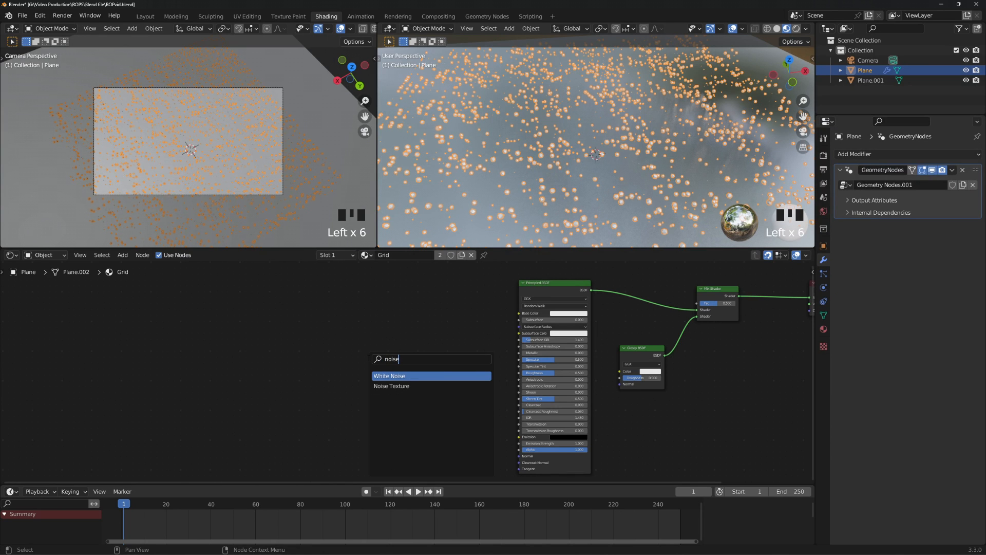
pyautogui.click(391, 385)
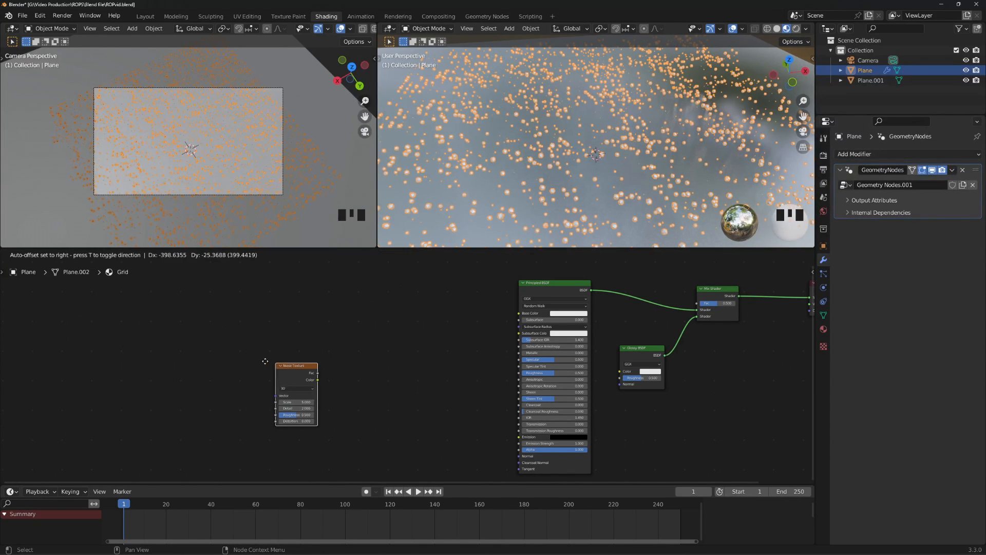
pyautogui.click(285, 394)
pyautogui.click(406, 397)
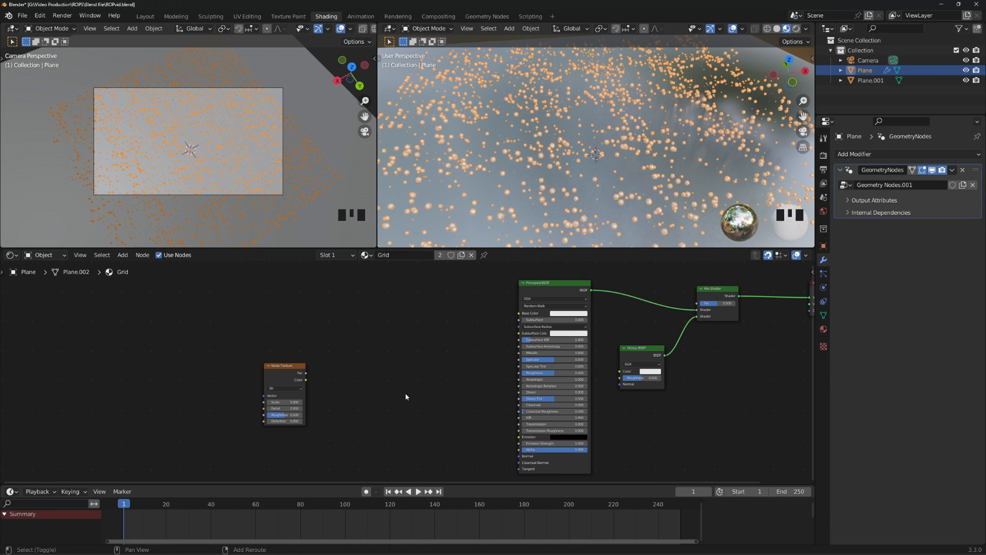
# Add a ColorRamp fed by the Noise Texture's Fac output, and connect its Color output to the Principled BSDF's Emission input.
pyautogui.hotkey('shift', 'a')
pyautogui.click(385, 395)
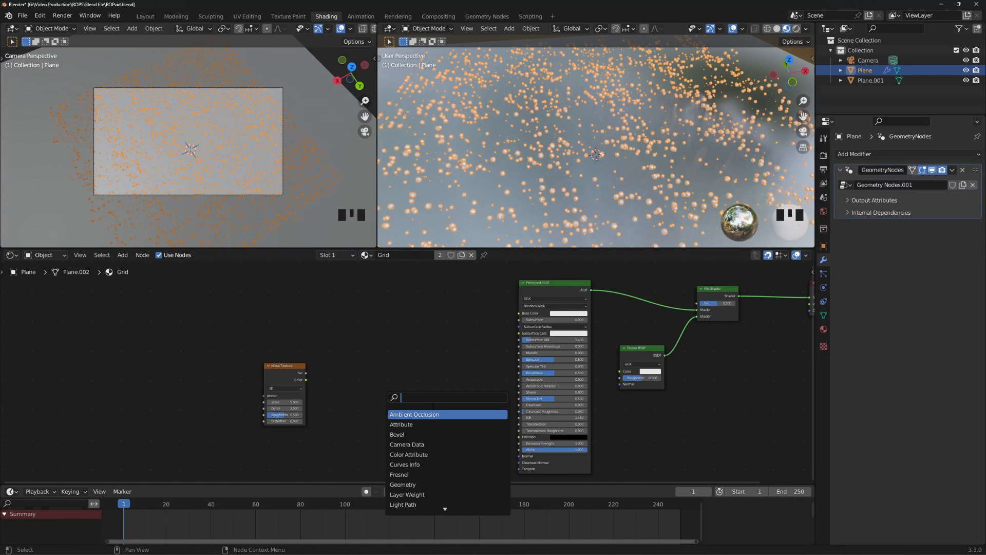
pyautogui.write('color ramp')
pyautogui.press('Return')
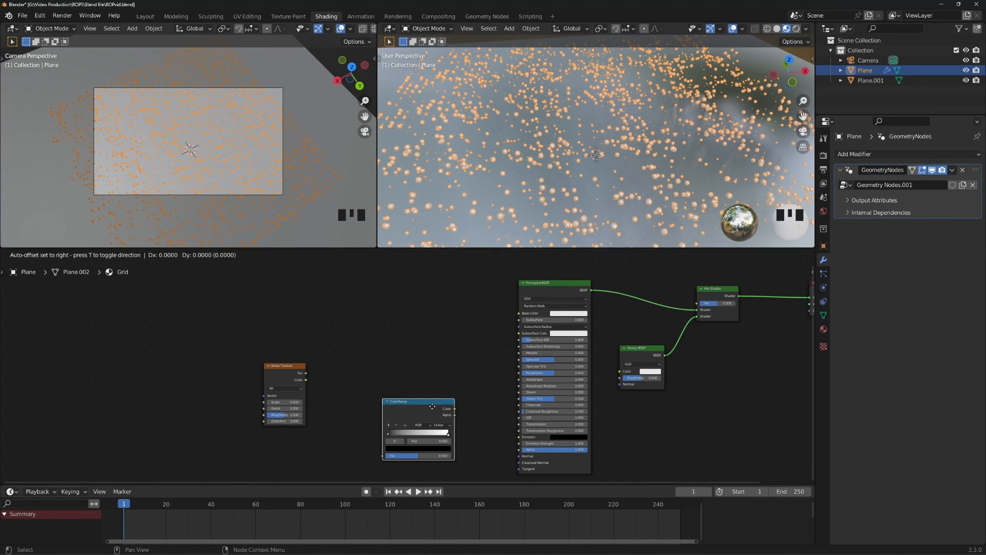
pyautogui.click(419, 380)
pyautogui.moveTo(306, 374); pyautogui.dragTo(371, 425)
pyautogui.moveTo(443, 379); pyautogui.dragTo(519, 437)
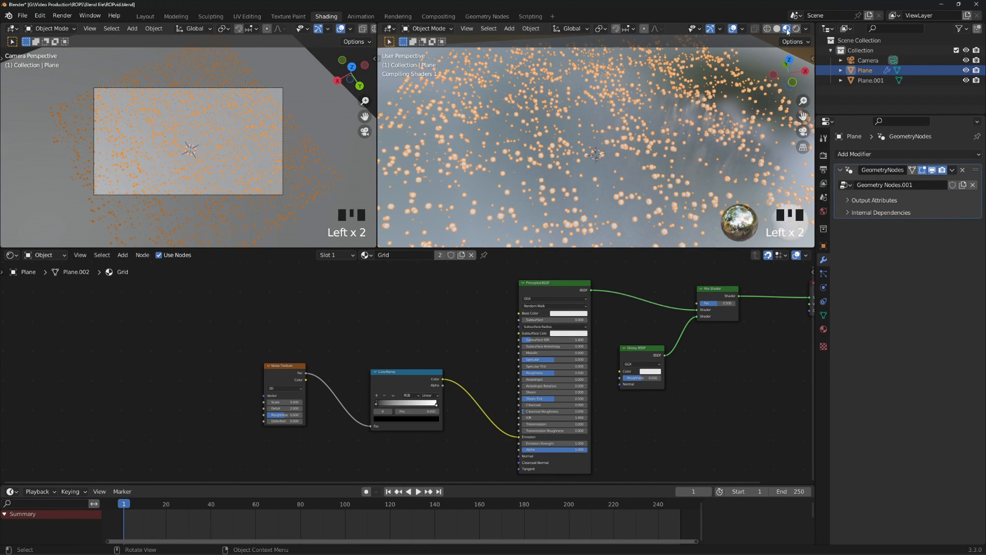
# Hide the overlays in the Material Preview viewport and color the ColorRamp's first stop deep blue.
pyautogui.click(733, 29)
pyautogui.scroll(3, 589, 162)
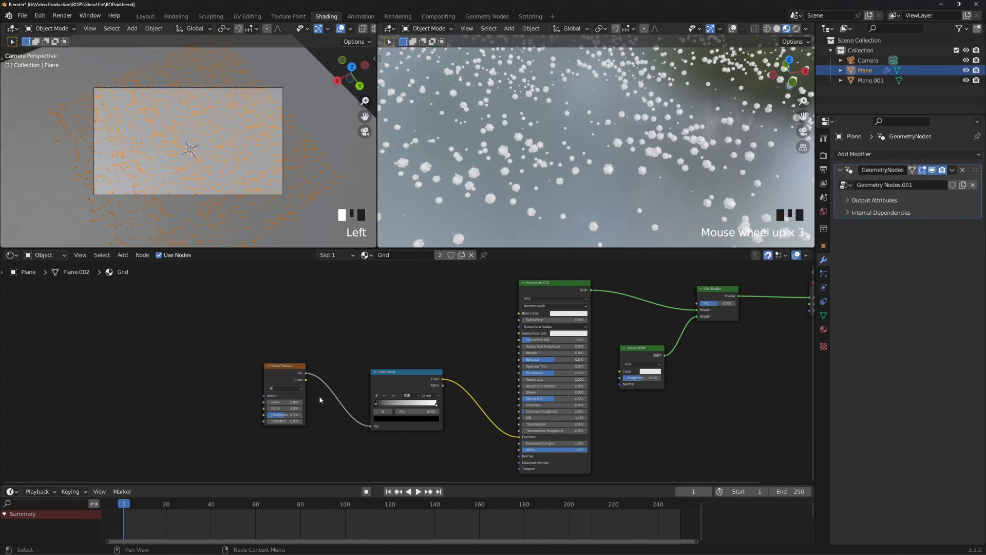
pyautogui.click(377, 404)
pyautogui.click(409, 420)
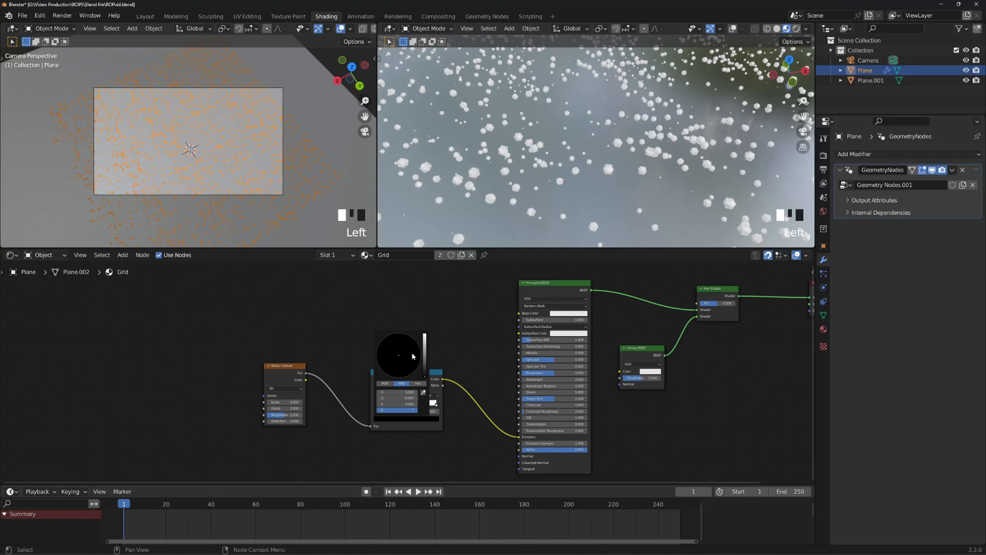
pyautogui.moveTo(424, 367); pyautogui.dragTo(417, 343)
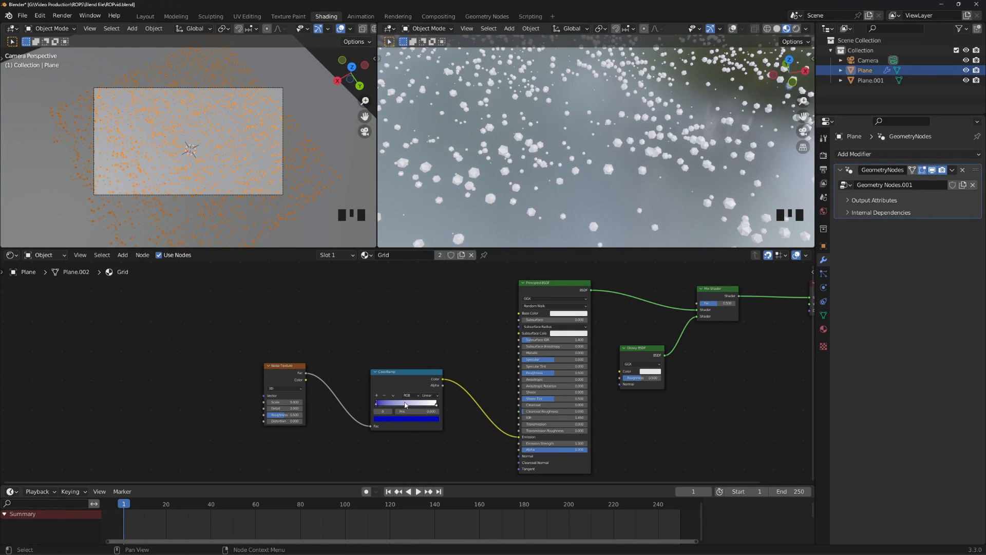
# Add a stop in the middle of the ColorRamp and color it blue-violet.
pyautogui.moveTo(405, 405); pyautogui.dragTo(370, 400)
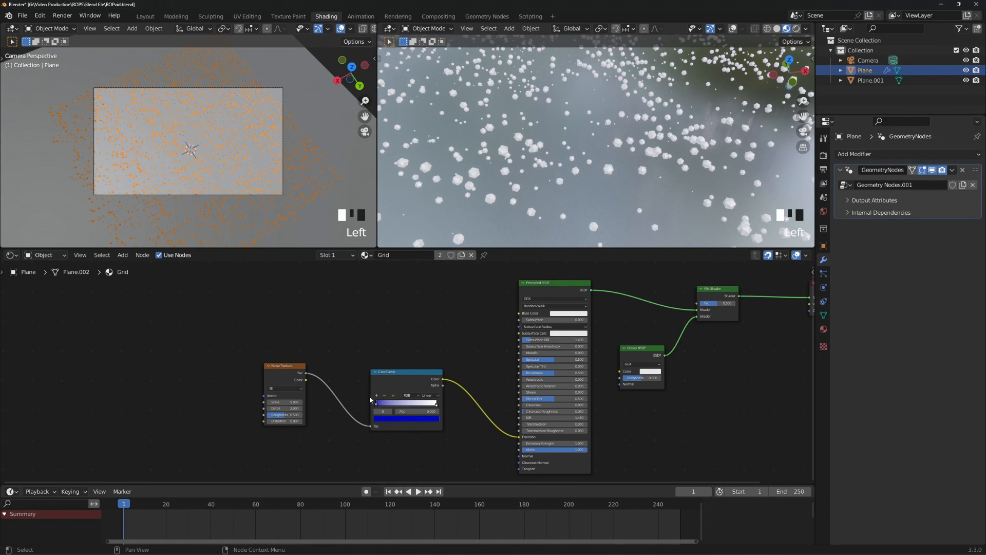
pyautogui.click(409, 418)
pyautogui.moveTo(410, 357); pyautogui.dragTo(420, 363)
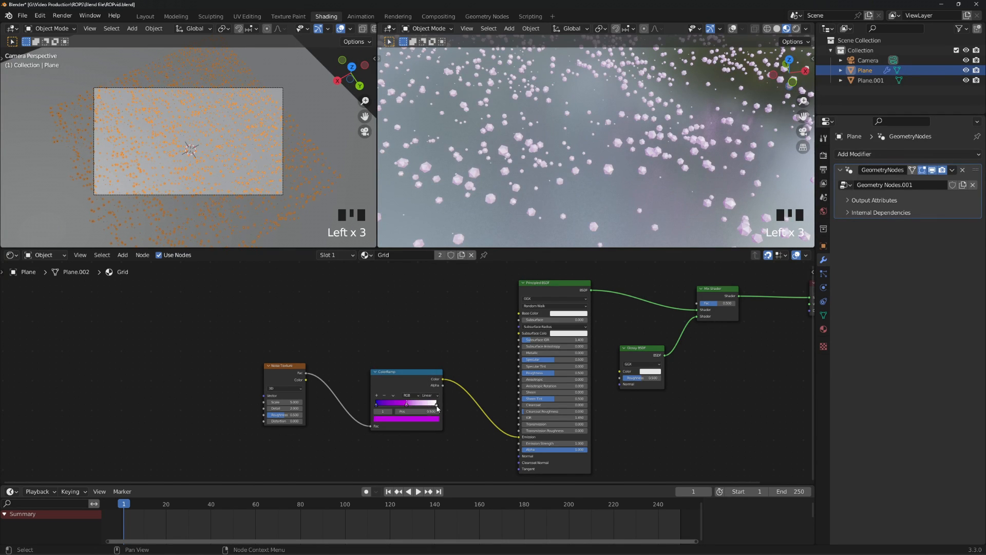
pyautogui.click(426, 426)
pyautogui.click(415, 419)
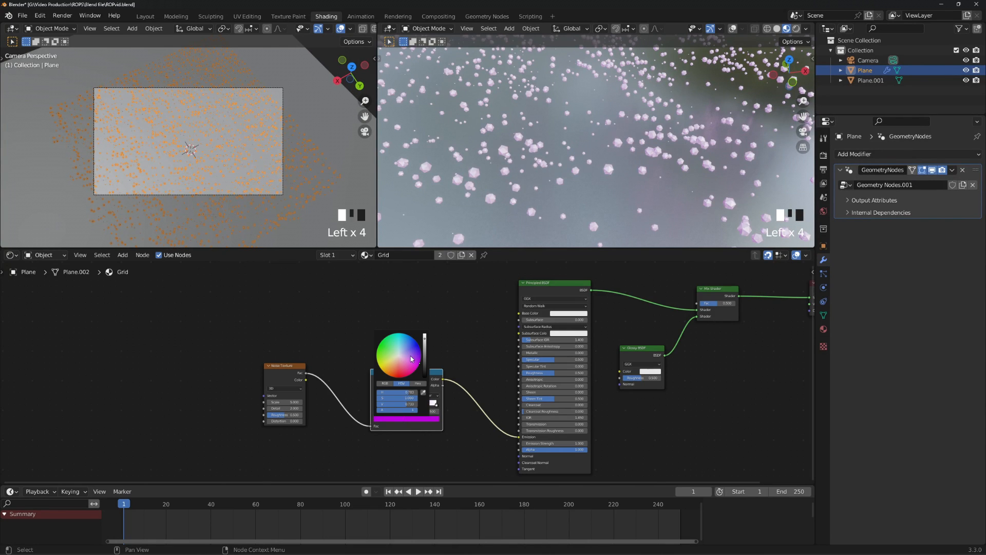
pyautogui.moveTo(408, 352)
pyautogui.mouseDown()
pyautogui.moveTo(385, 347)
pyautogui.moveTo(401, 373)
pyautogui.moveTo(413, 365)
pyautogui.moveTo(406, 350)
pyautogui.moveTo(417, 363)
pyautogui.moveTo(419, 352)
pyautogui.mouseUp()
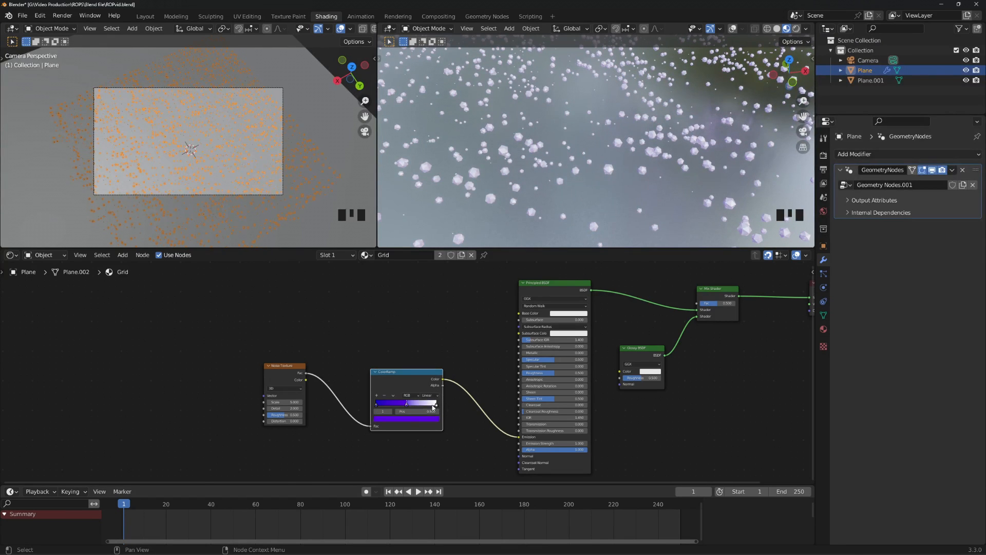
# Color the ColorRamp's last stop a saturated pure blue.
pyautogui.click(437, 405)
pyautogui.click(426, 421)
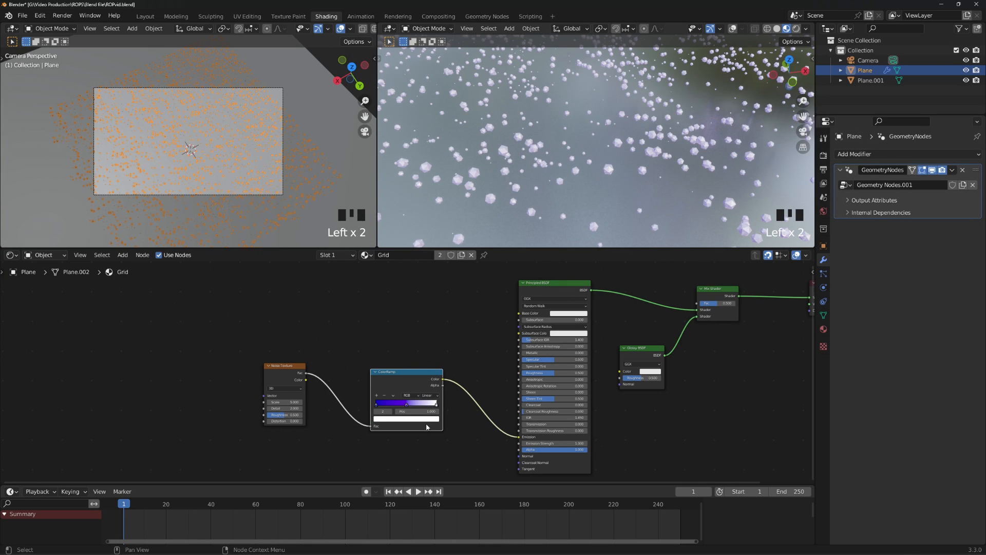
pyautogui.click(425, 419)
pyautogui.moveTo(411, 358); pyautogui.dragTo(419, 348)
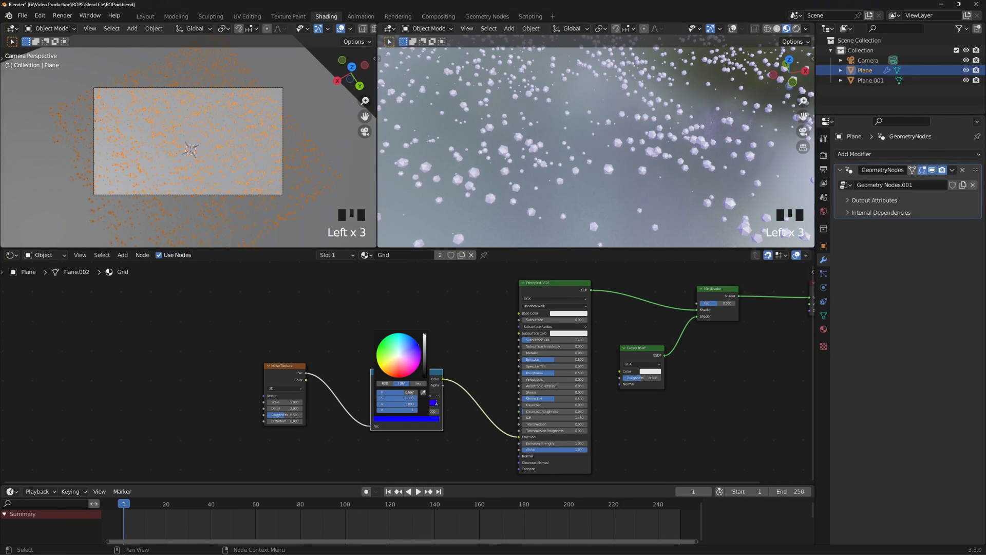
# Raise the Principled BSDF's Emission Strength to about 12.9 and check the glow on the particles.
pyautogui.scroll(3, 640, 166)
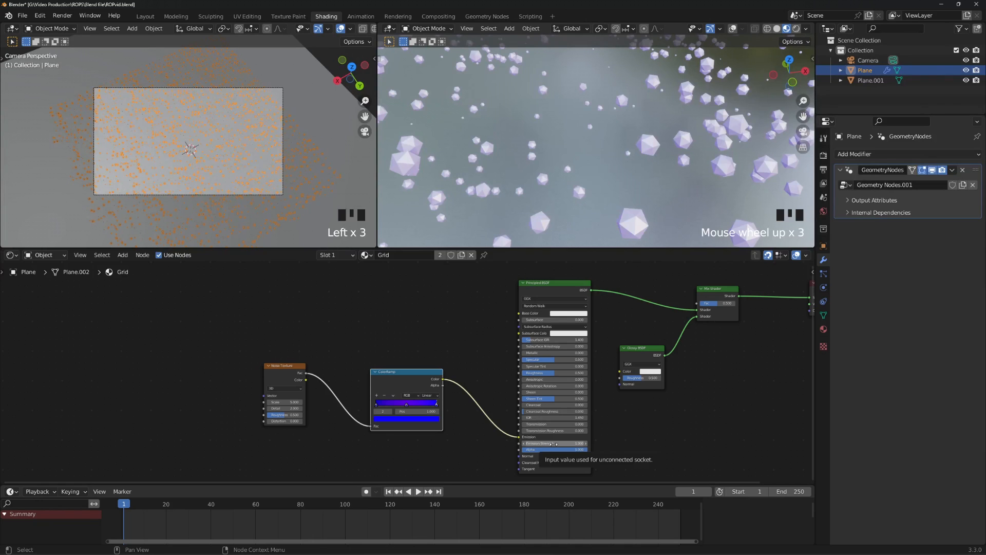
pyautogui.moveTo(551, 444); pyautogui.dragTo(562, 444)
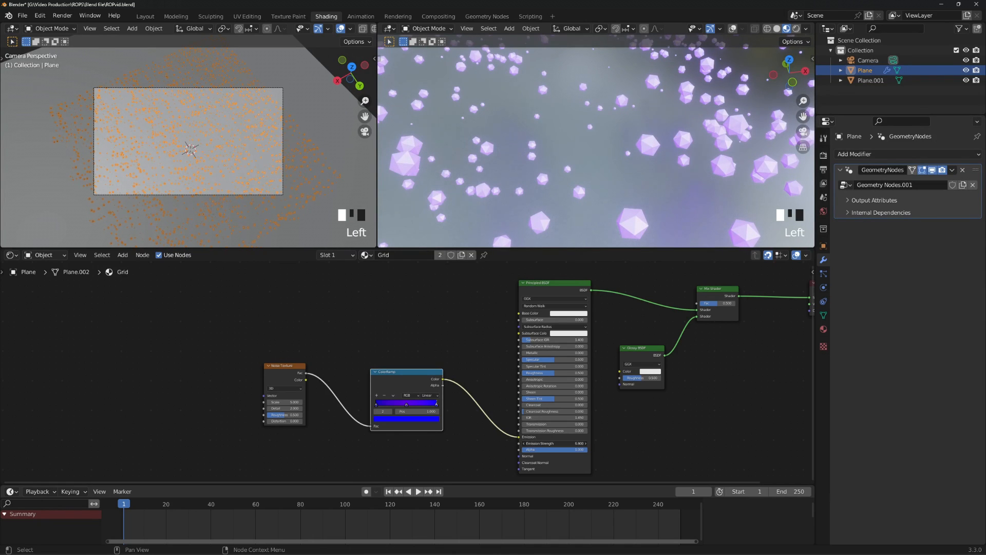
pyautogui.moveTo(562, 444); pyautogui.dragTo(578, 444)
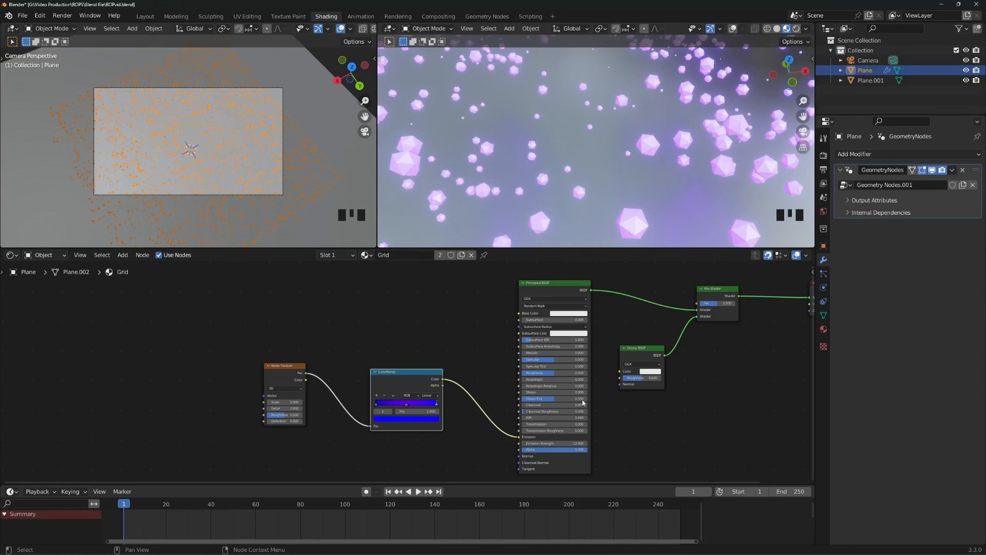
pyautogui.moveTo(652, 172); pyautogui.dragTo(631, 142, button='middle')
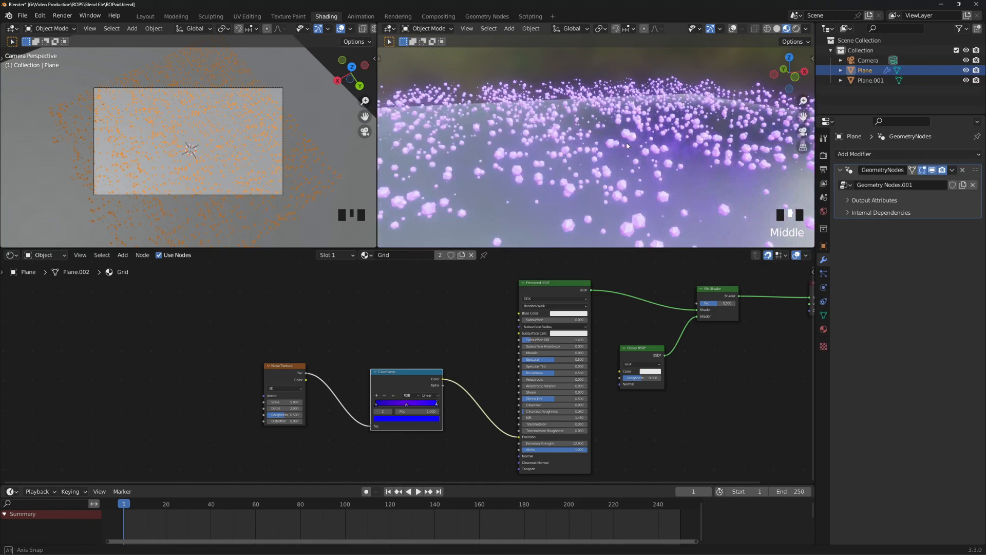
# Recolor the ColorRamp's middle stop to a pinkish red.
pyautogui.click(405, 406)
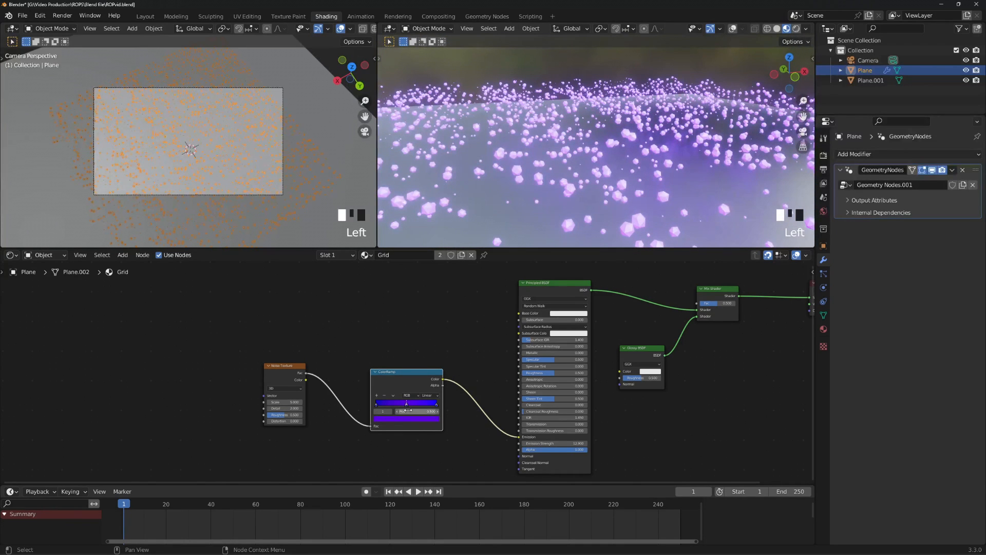
pyautogui.click(413, 419)
pyautogui.moveTo(425, 356); pyautogui.dragTo(403, 373)
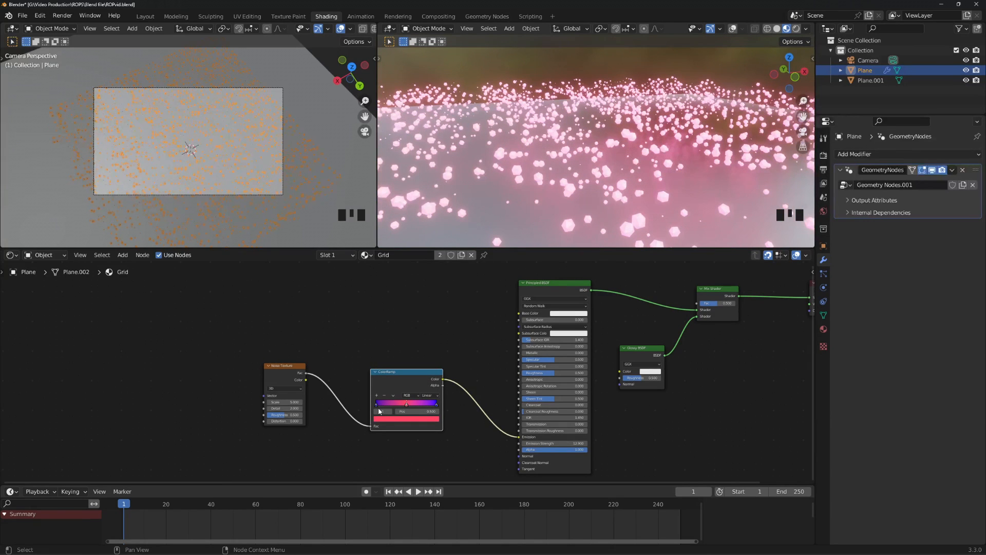
# Soften the ColorRamp's first stop to a muted slate blue and move both outer stops inward.
pyautogui.click(377, 406)
pyautogui.click(402, 420)
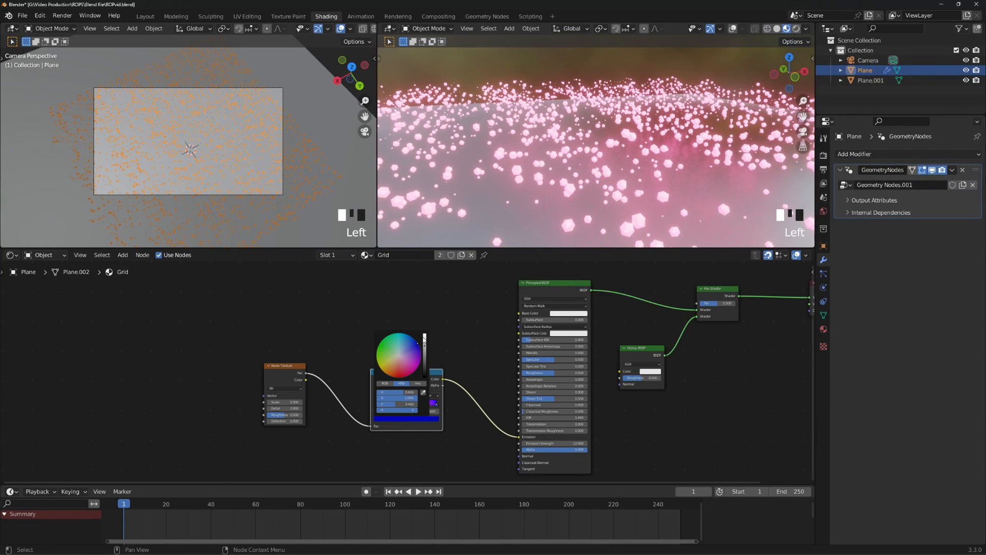
pyautogui.moveTo(417, 343); pyautogui.dragTo(409, 348)
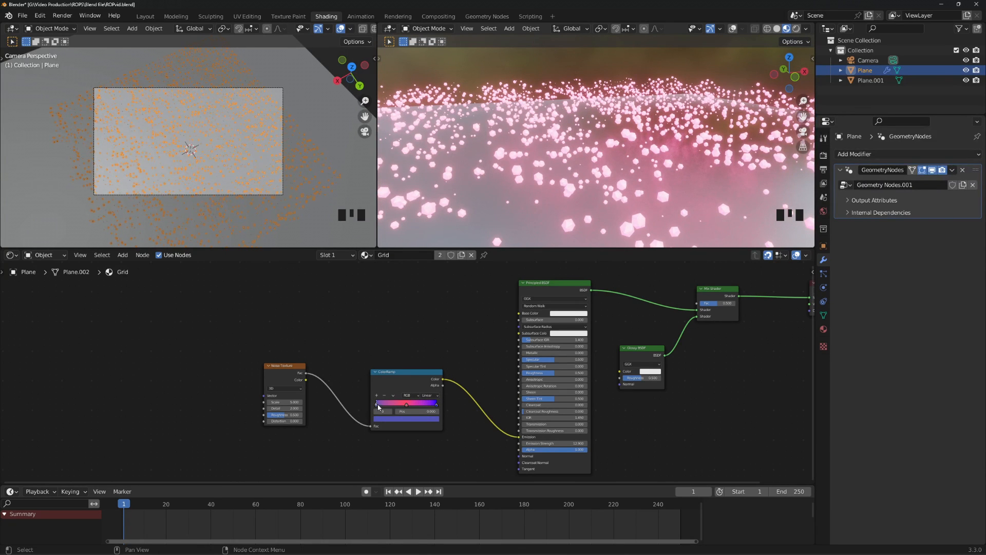
pyautogui.moveTo(378, 406); pyautogui.dragTo(432, 408)
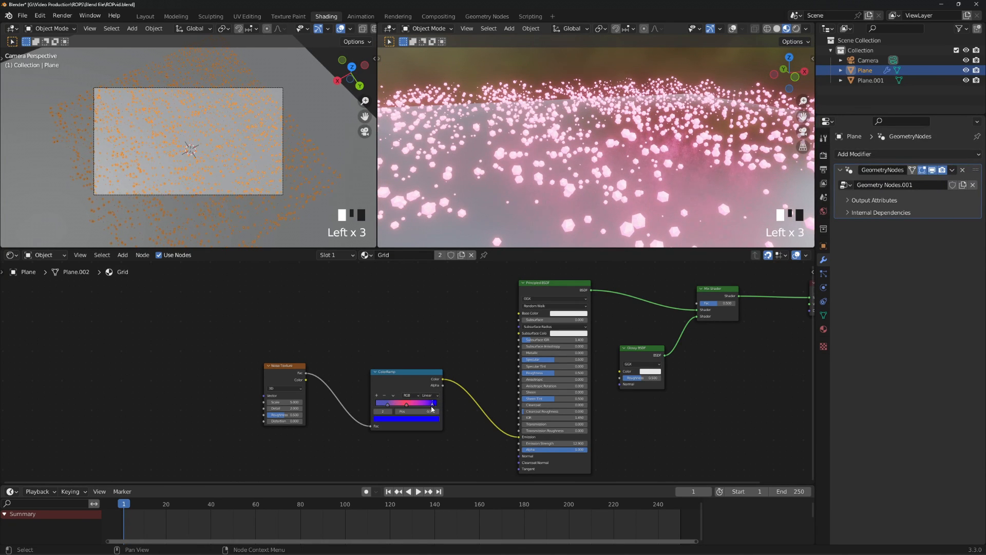
# Try Constant interpolation on the ColorRamp, inspect the particles up close, and return to Linear.
pyautogui.click(430, 395)
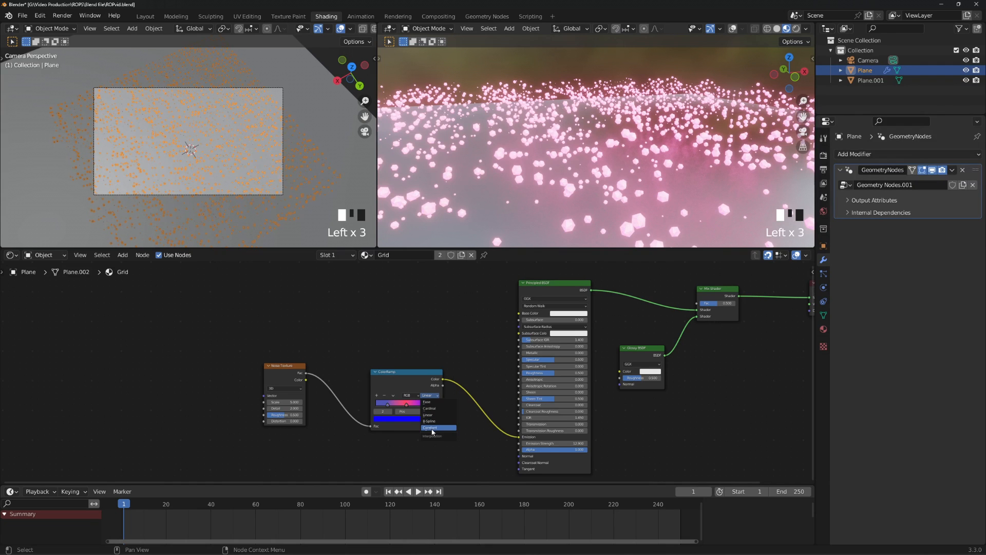
pyautogui.click(432, 428)
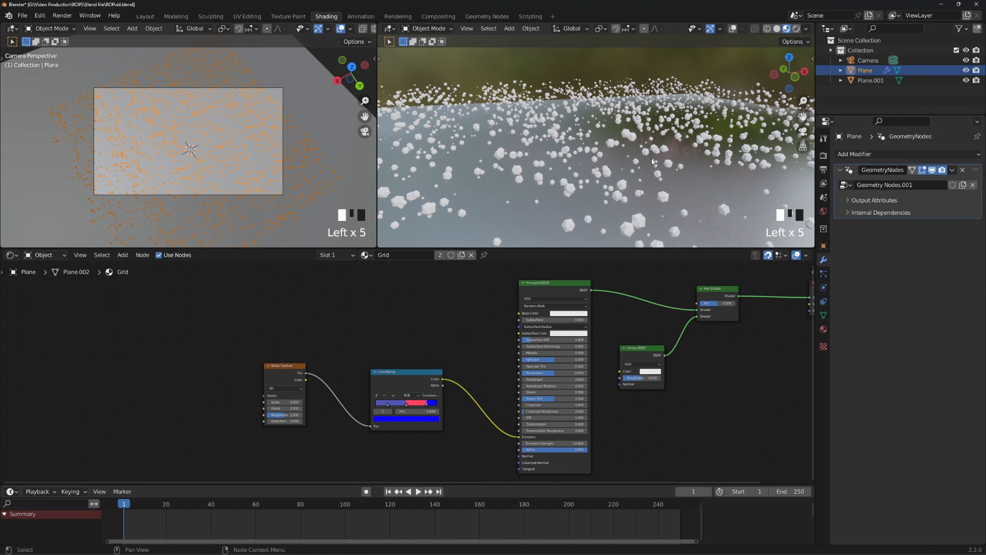
pyautogui.scroll(4, 621, 193)
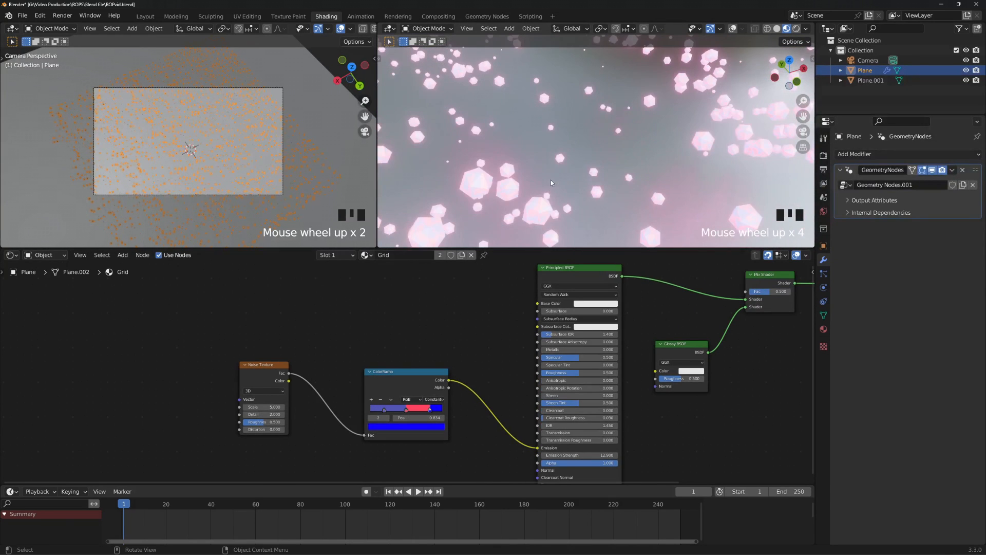
pyautogui.moveTo(518, 190); pyautogui.dragTo(507, 168, button='middle')
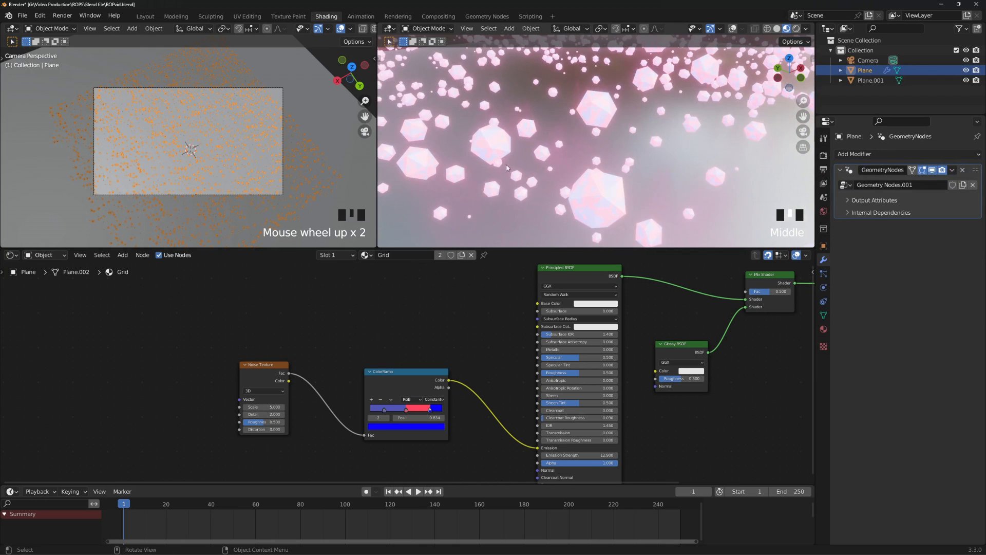
pyautogui.click(430, 403)
pyautogui.click(436, 424)
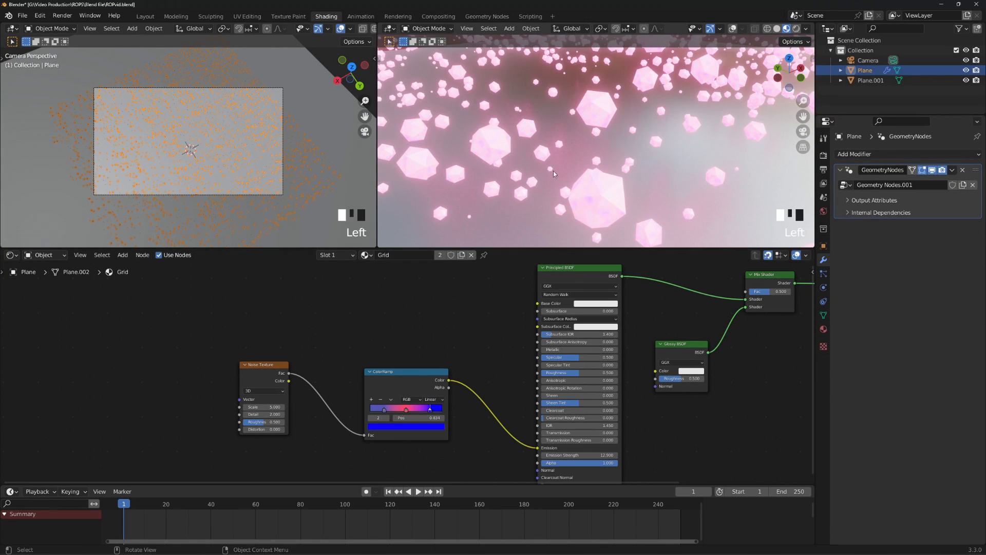
# Try B-Spline interpolation on the ColorRamp, compare the particle colors, and switch back to Linear.
pyautogui.moveTo(553, 170); pyautogui.dragTo(550, 158, button='middle')
pyautogui.click(433, 399)
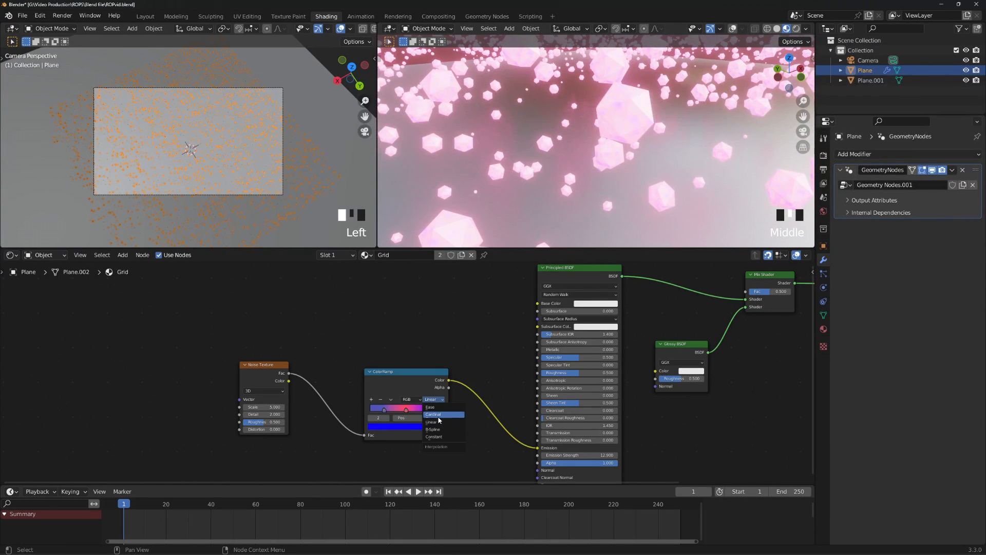
pyautogui.click(433, 429)
pyautogui.moveTo(607, 146); pyautogui.dragTo(561, 223, button='middle')
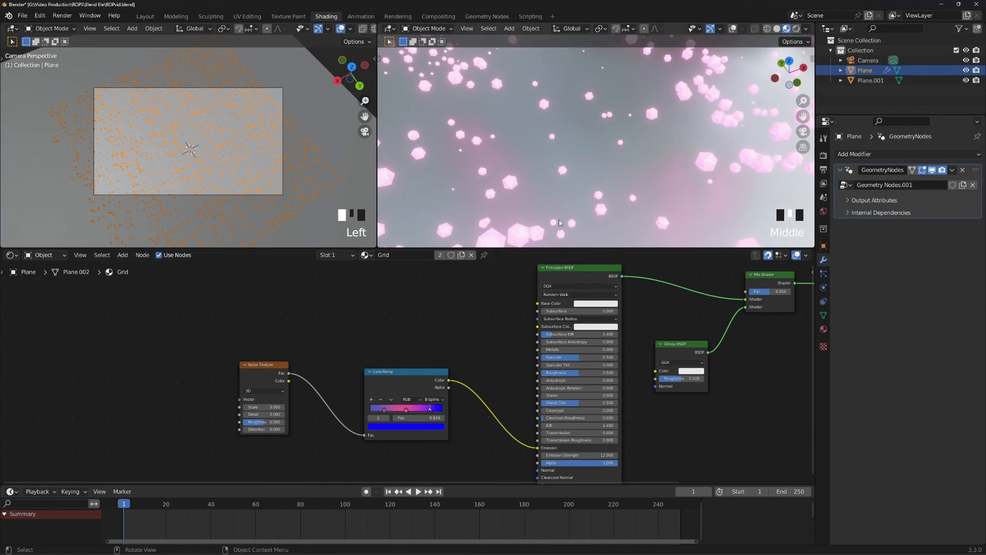
pyautogui.click(433, 399)
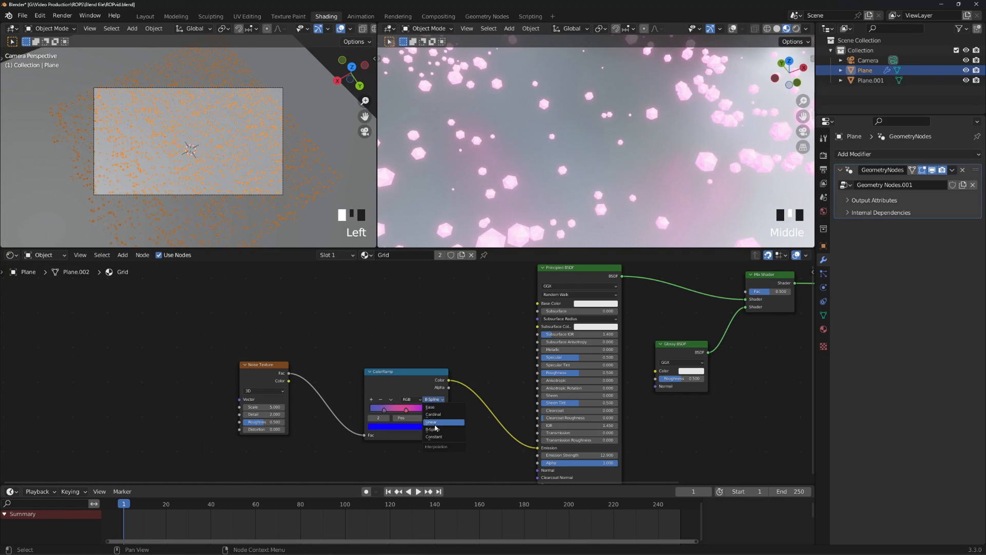
pyautogui.click(434, 422)
# Connect the ColorRamp's Color output to the Principled BSDF's Base Color as well, and review the particles from several angles.
pyautogui.scroll(4, 593, 162)
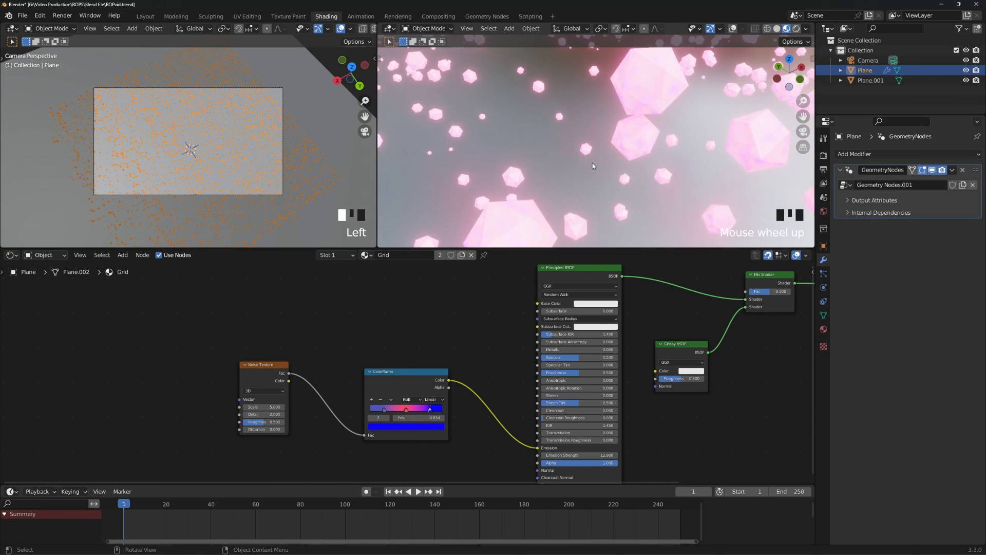
pyautogui.scroll(-5, 592, 162)
pyautogui.moveTo(592, 162); pyautogui.dragTo(473, 151, button='middle')
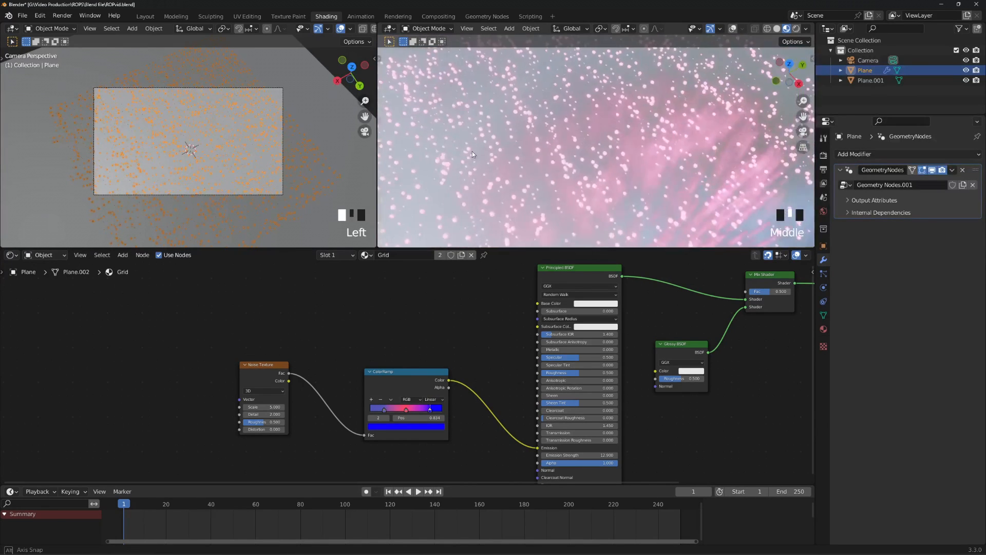
pyautogui.scroll(-3, 596, 149)
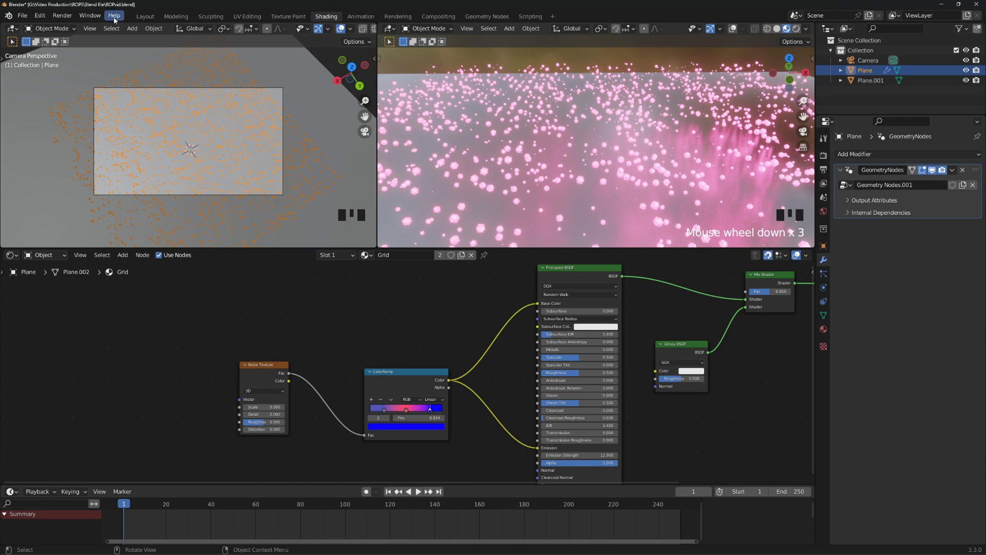
# Switch to the Layout workspace's camera view and open the Camera's lens and depth of field settings, followed by the render settings.
pyautogui.click(145, 17)
pyautogui.press('KP_0')
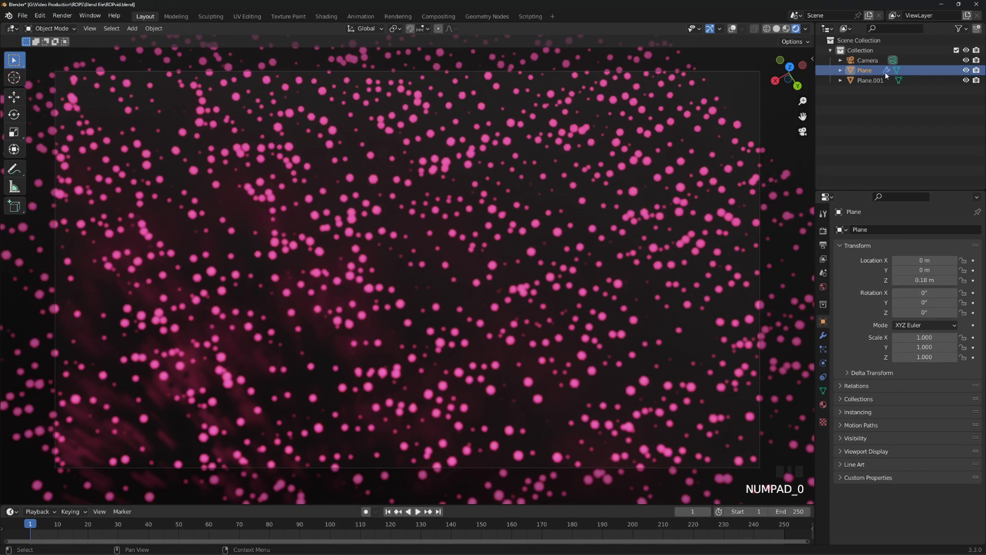
pyautogui.click(867, 60)
pyautogui.click(823, 363)
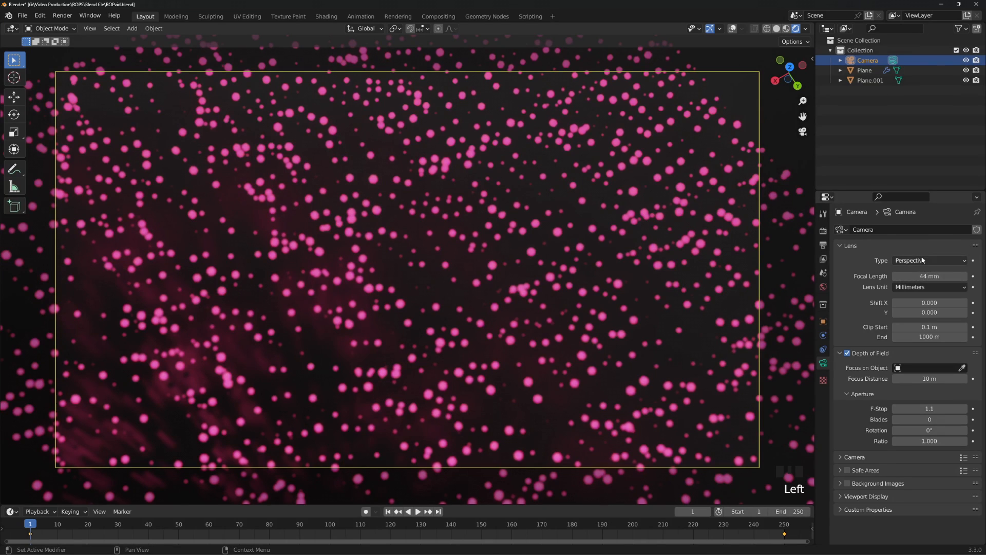
pyautogui.click(823, 230)
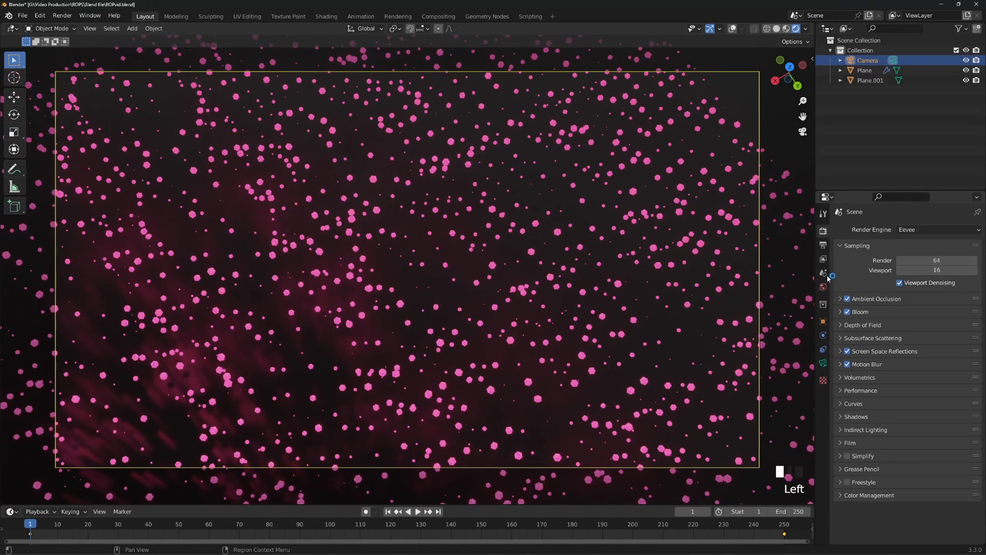
# Open the scene's output settings, check the frame rate options, and set the output file format to PNG.
pyautogui.click(824, 245)
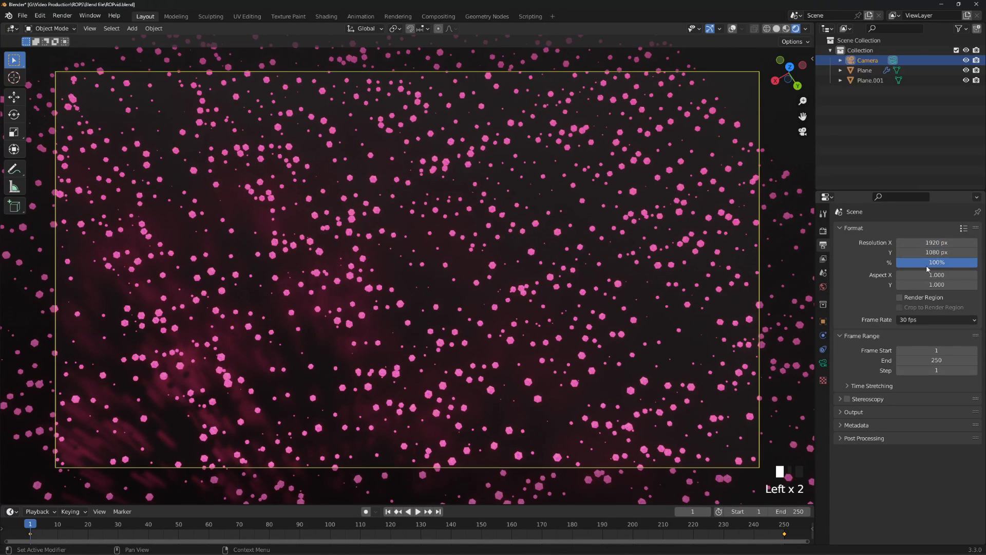
pyautogui.click(917, 320)
pyautogui.click(915, 321)
pyautogui.click(845, 412)
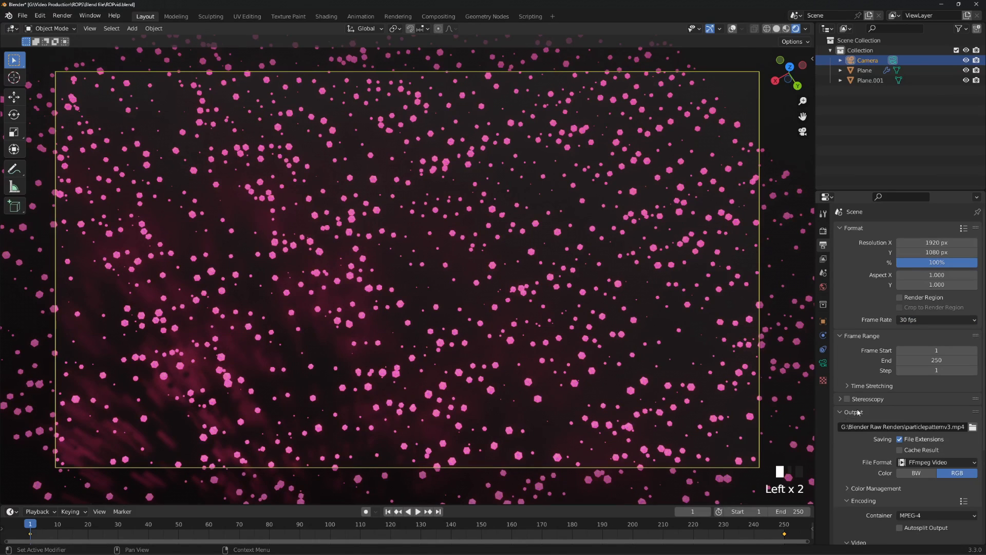
pyautogui.scroll(-4, 847, 411)
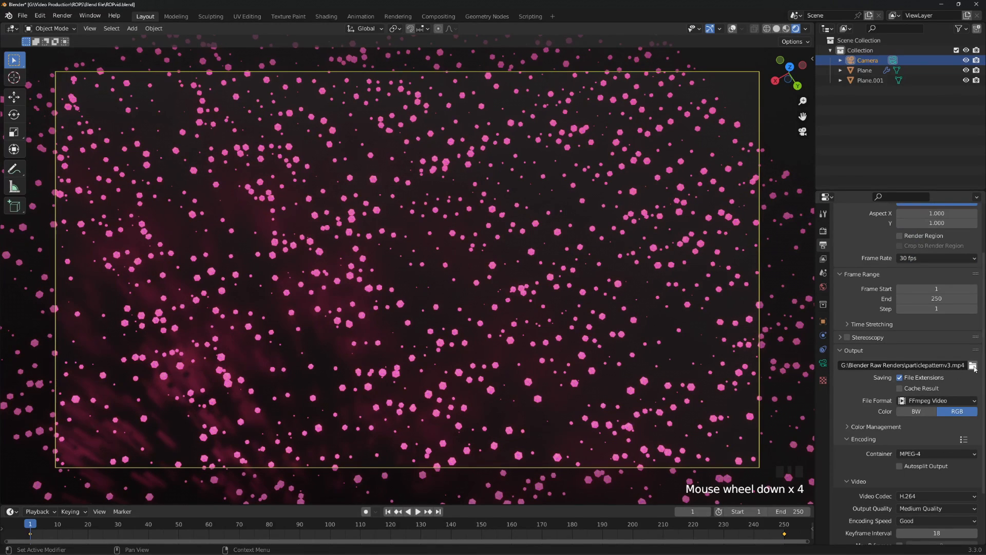
pyautogui.click(928, 402)
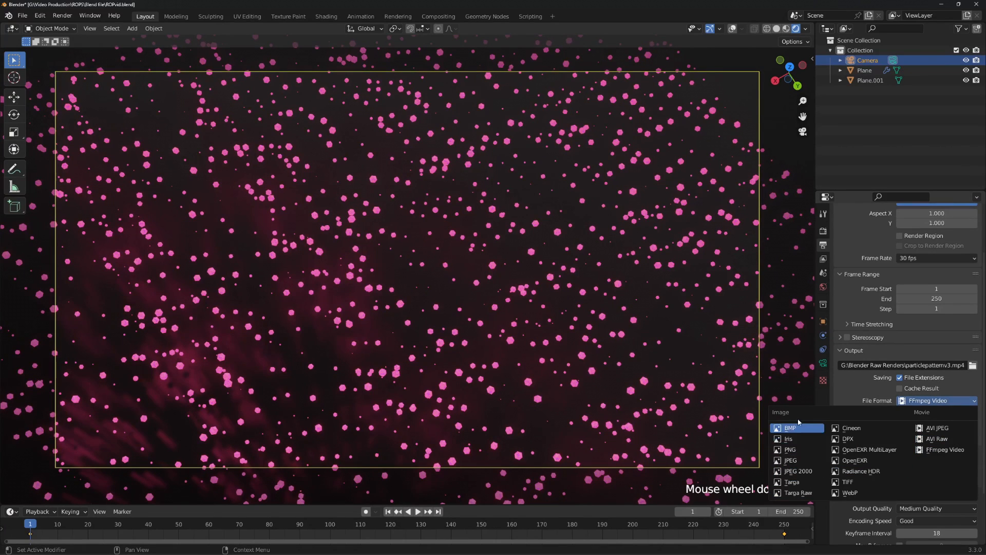
pyautogui.click(790, 450)
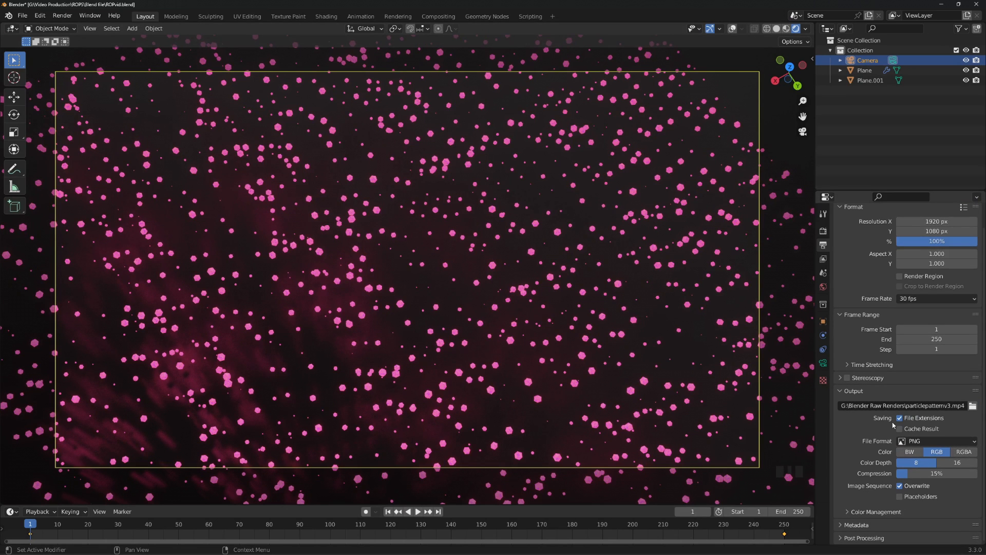
# Browse the render output folder, close the file browser without choosing a path, and review the remaining output settings.
pyautogui.click(972, 406)
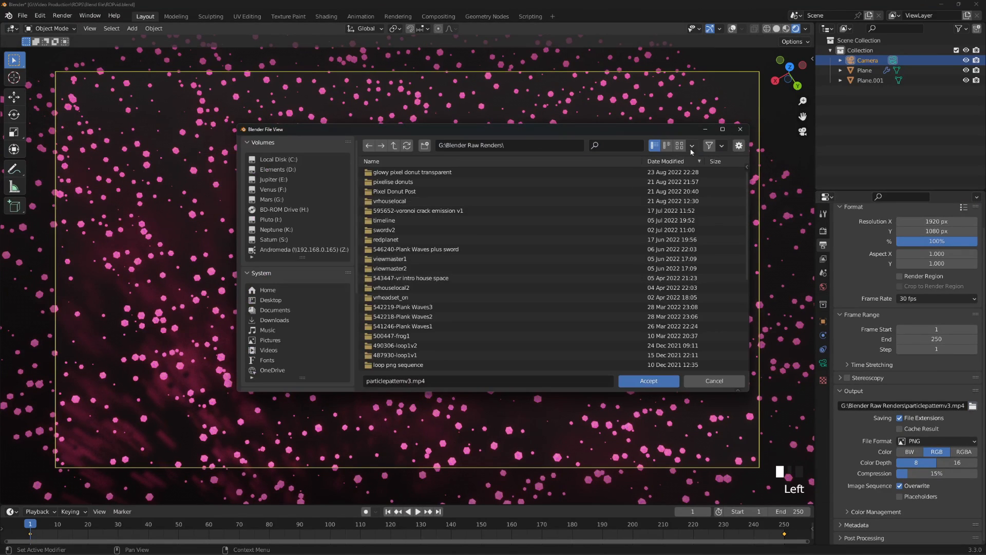
pyautogui.click(743, 126)
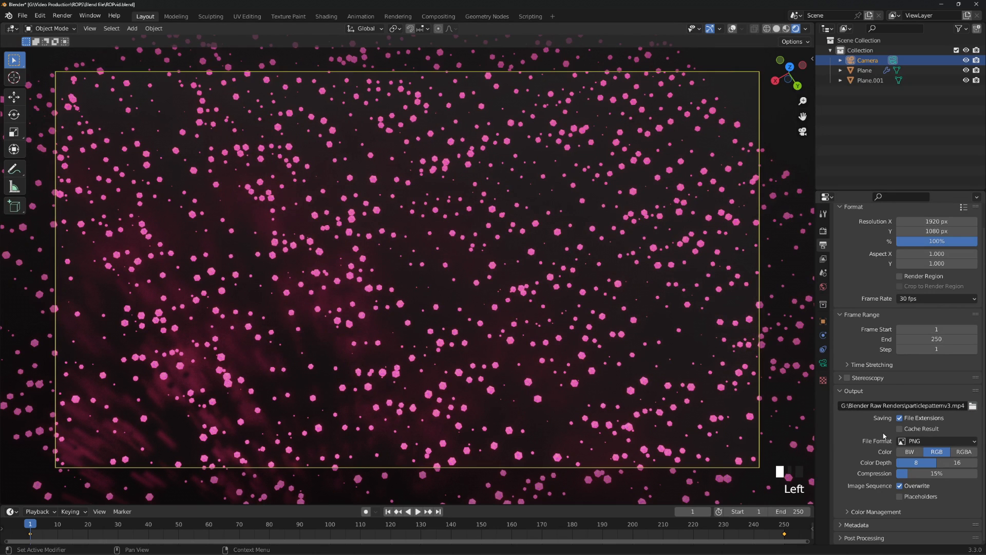
pyautogui.scroll(-6, 842, 448)
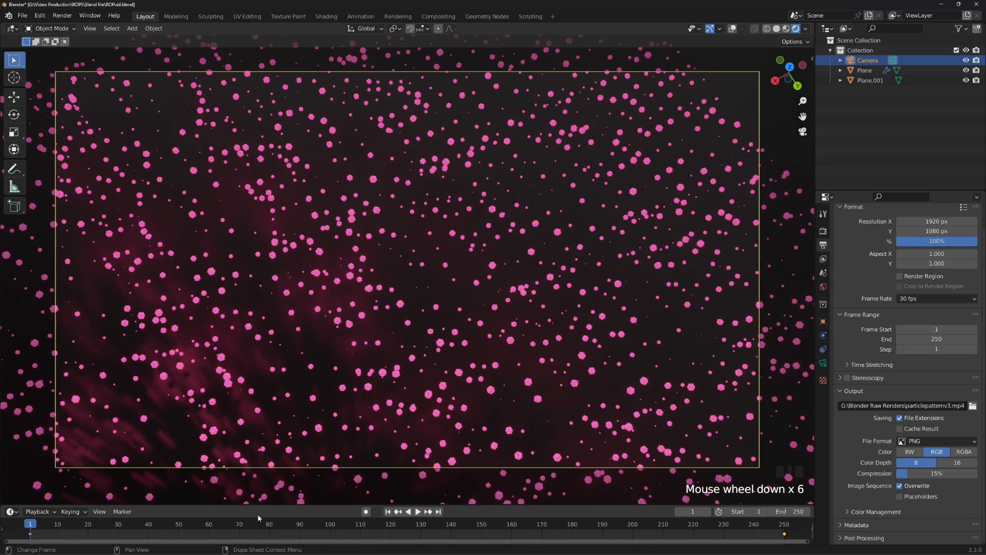
# Play the particle animation through the camera and bring up the render commands.
pyautogui.click(416, 512)
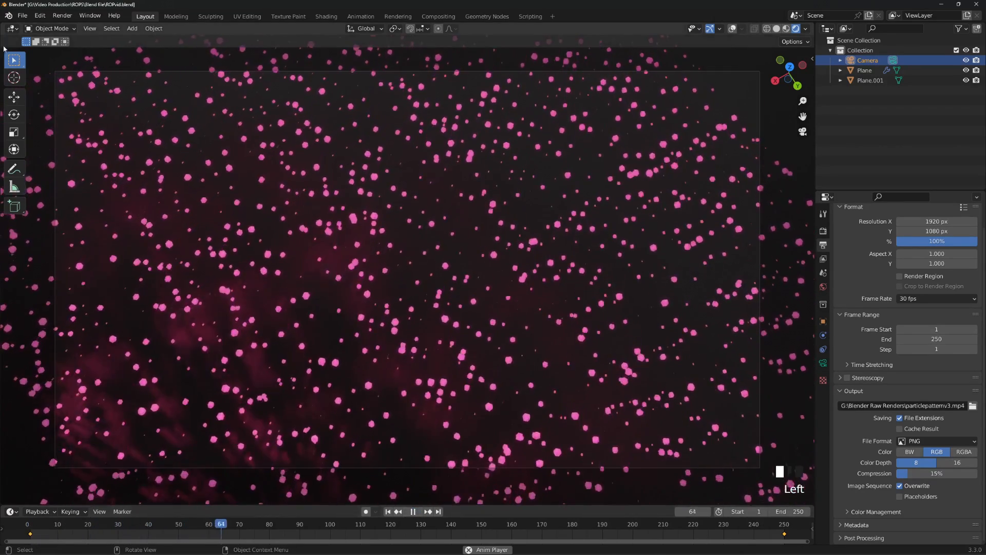
pyautogui.click(63, 15)
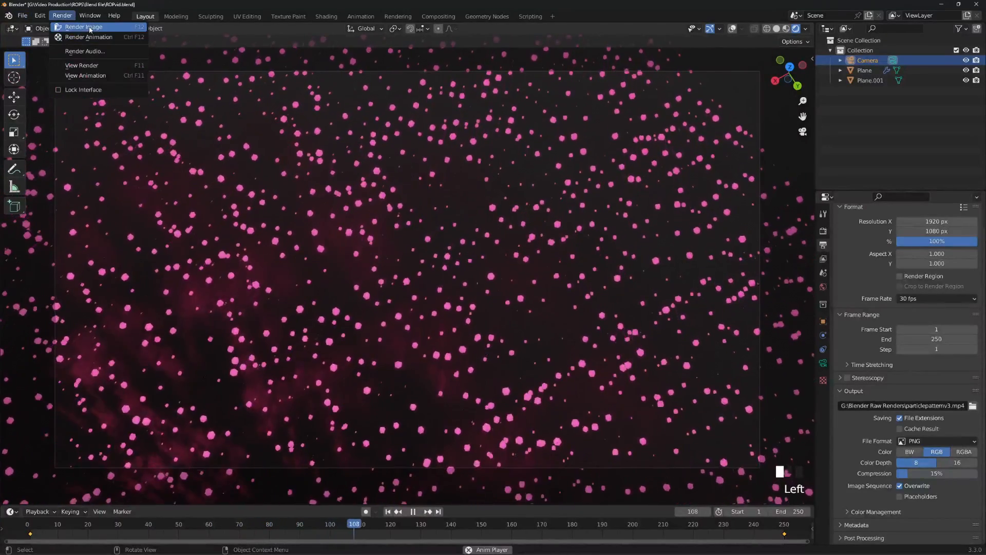